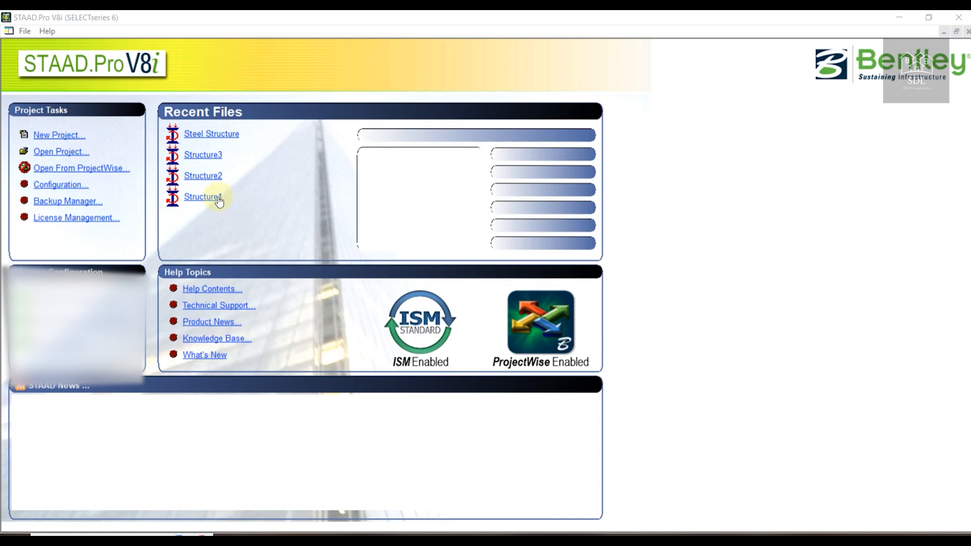
- Create a new Space model named Wind Load in metre and kiloNewton units, starting with the Structure Wizard
left_click(69, 135)
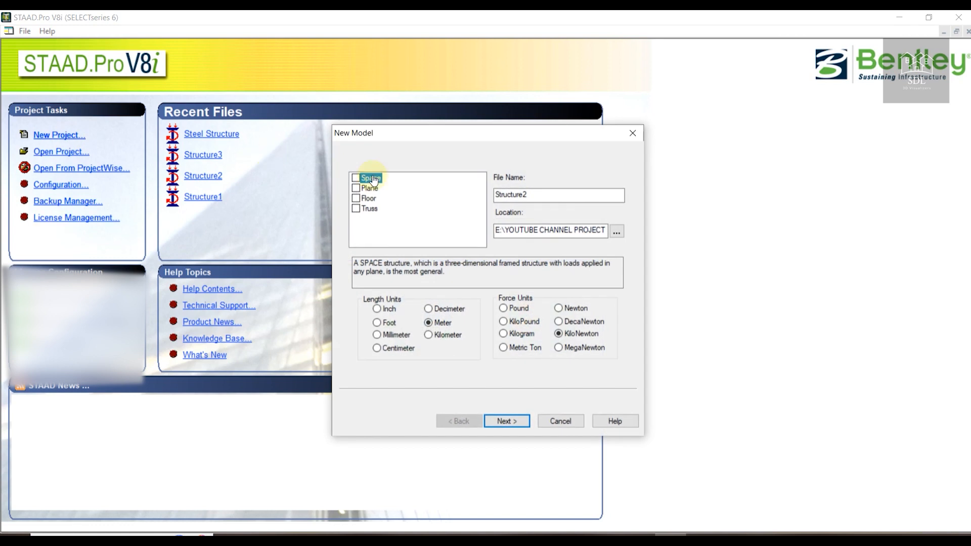
left_click(355, 178)
left_click_drag(537, 195, 481, 201)
type("Wind Load")
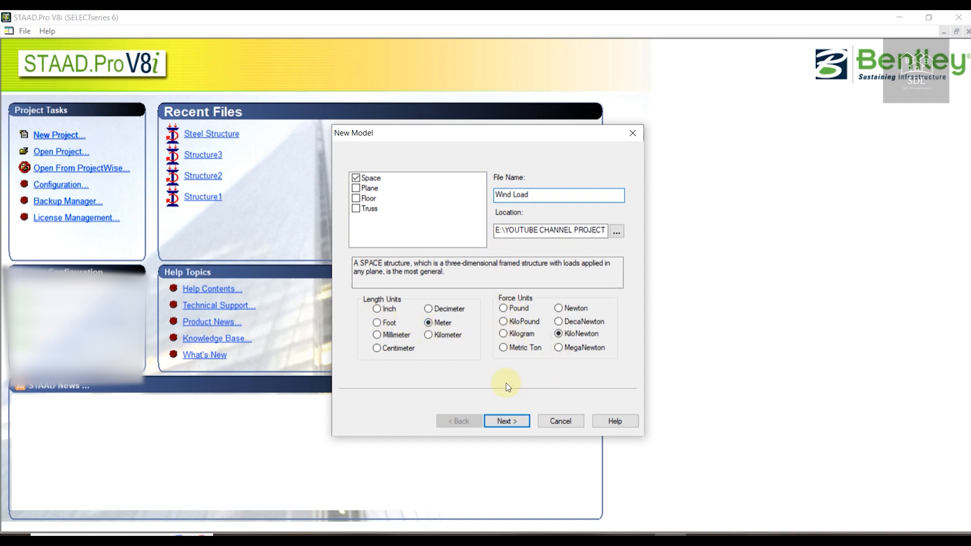
left_click(528, 421)
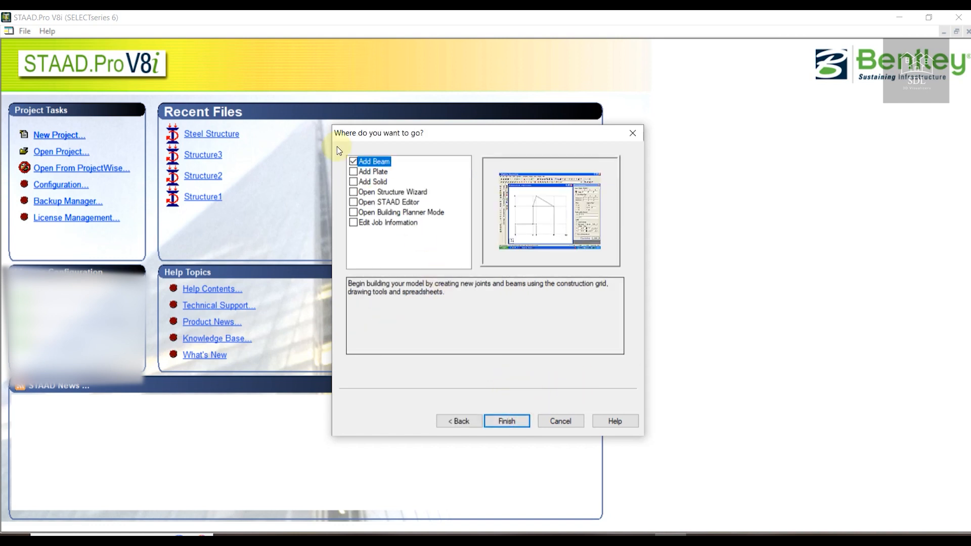
left_click(355, 194)
left_click(506, 421)
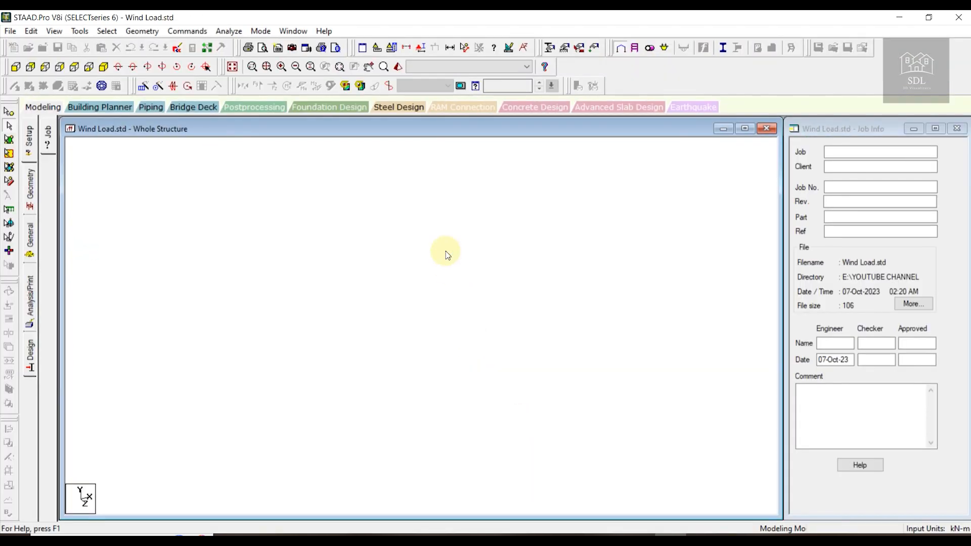
- Generate a Bay Frame from the Frame Models prototypes and paste it into the structure at X, Y, Z offsets of 0
left_click(211, 205)
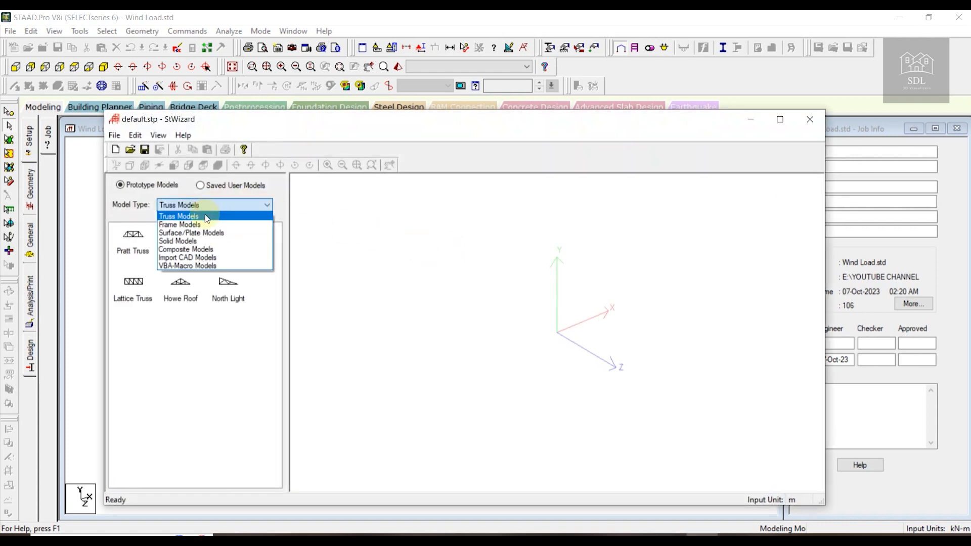
left_click(203, 224)
left_click(142, 243)
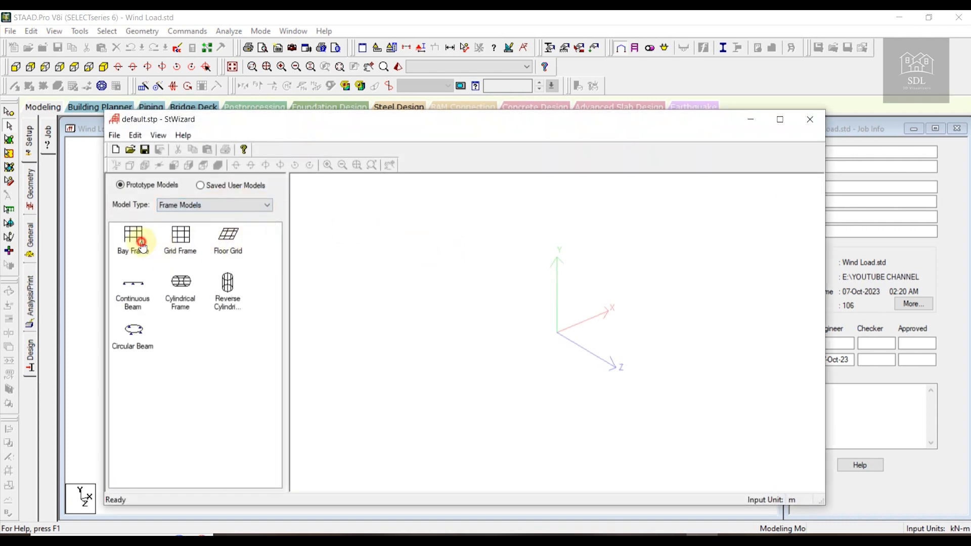
left_click(551, 319)
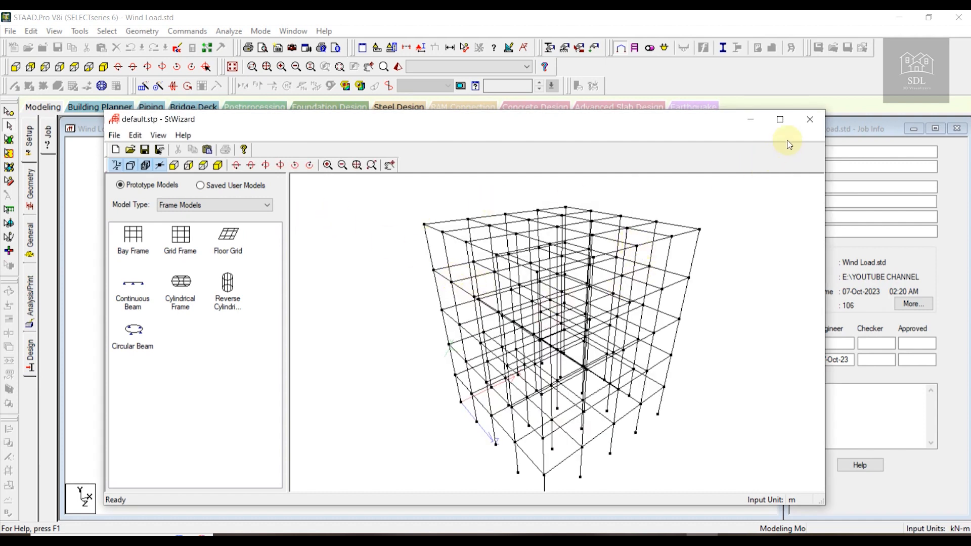
left_click(809, 120)
left_click(519, 304)
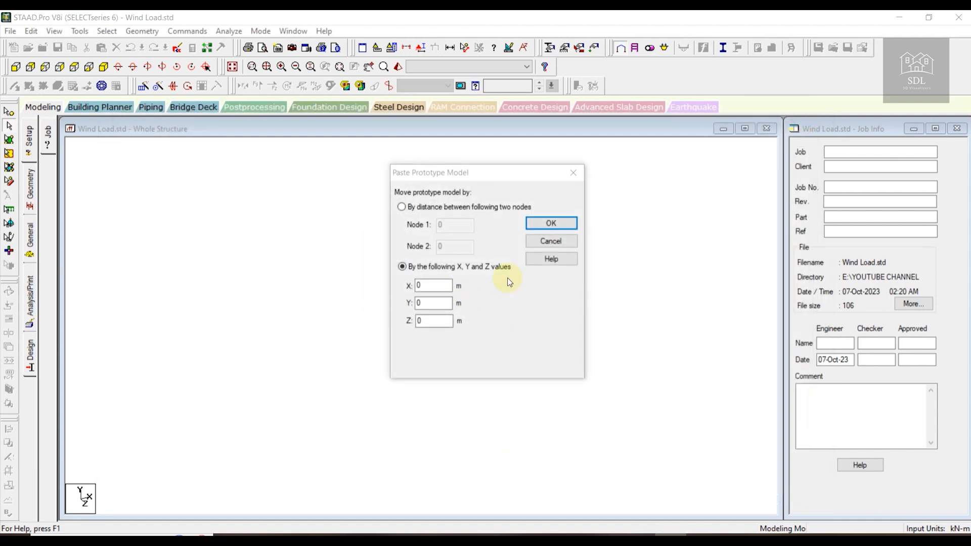
left_click(556, 223)
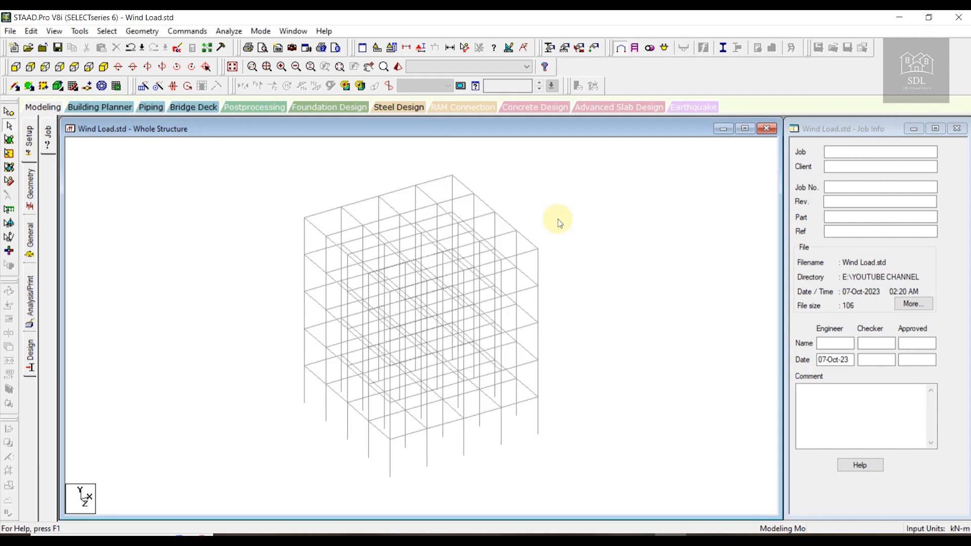
- Create a fixed support definition for the structure
left_click(42, 248)
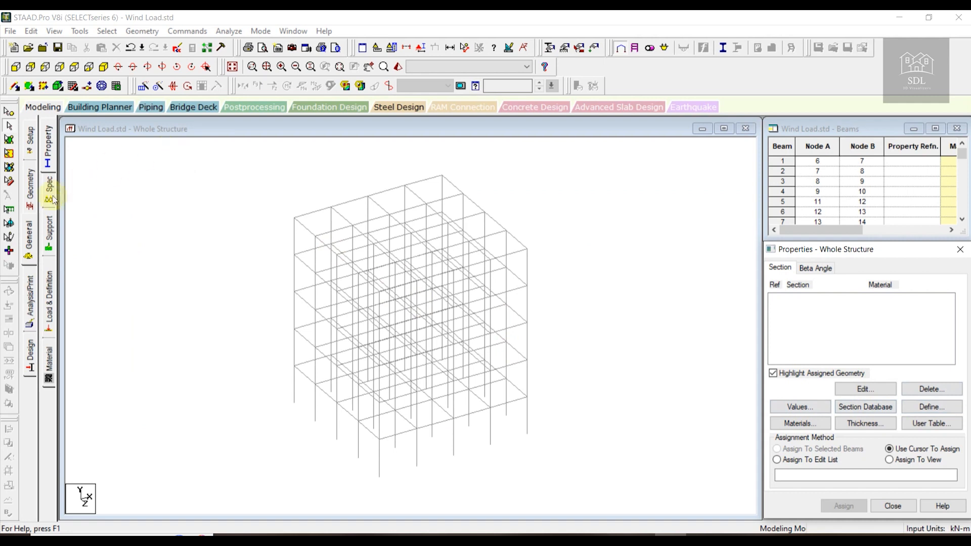
left_click(49, 234)
left_click(877, 414)
left_click(804, 521)
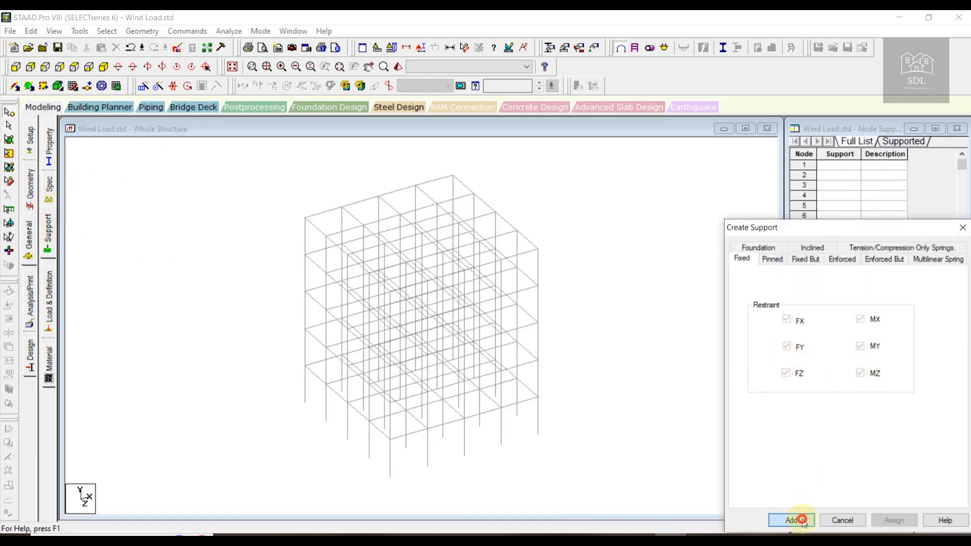
- Assign the fixed support (Support 2) to all column base nodes
left_click(841, 337)
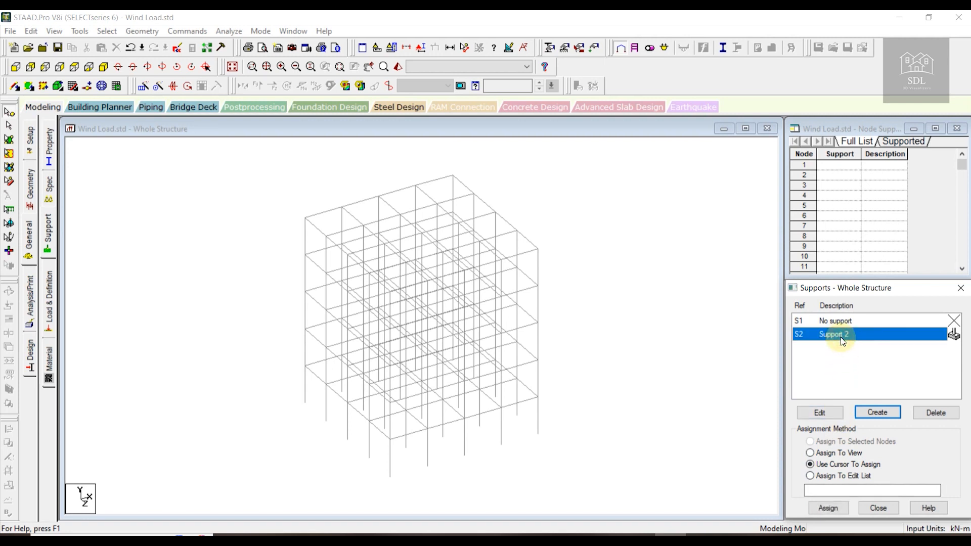
left_click(14, 67)
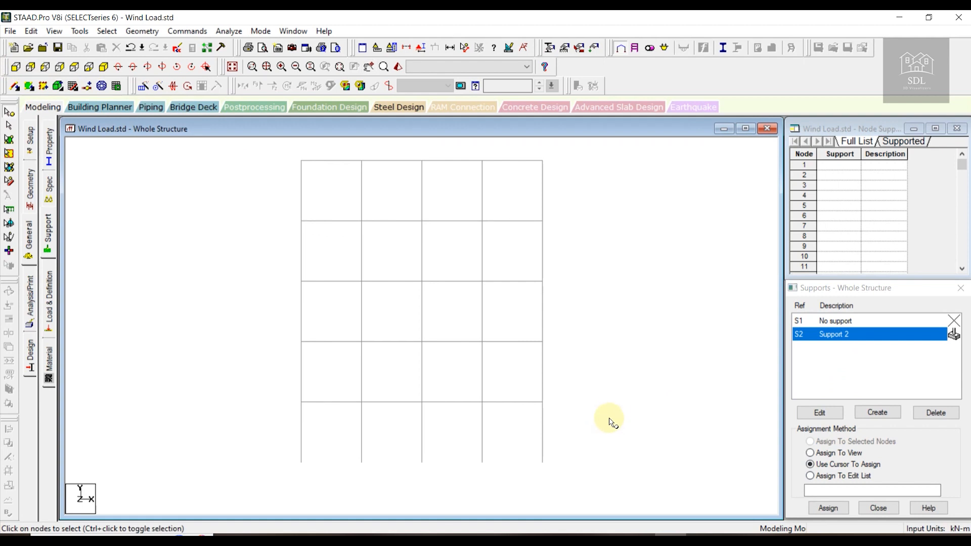
left_click_drag(591, 440, 273, 488)
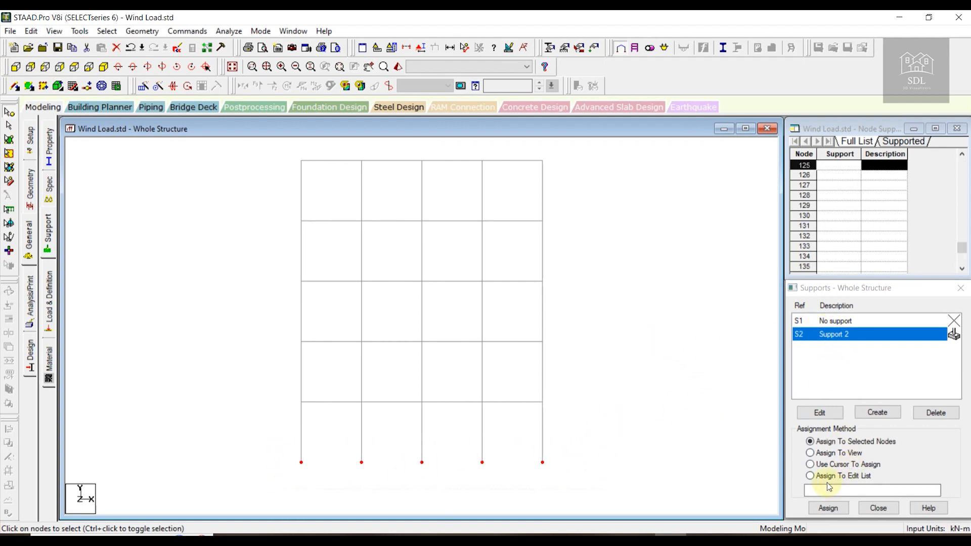
left_click(828, 507)
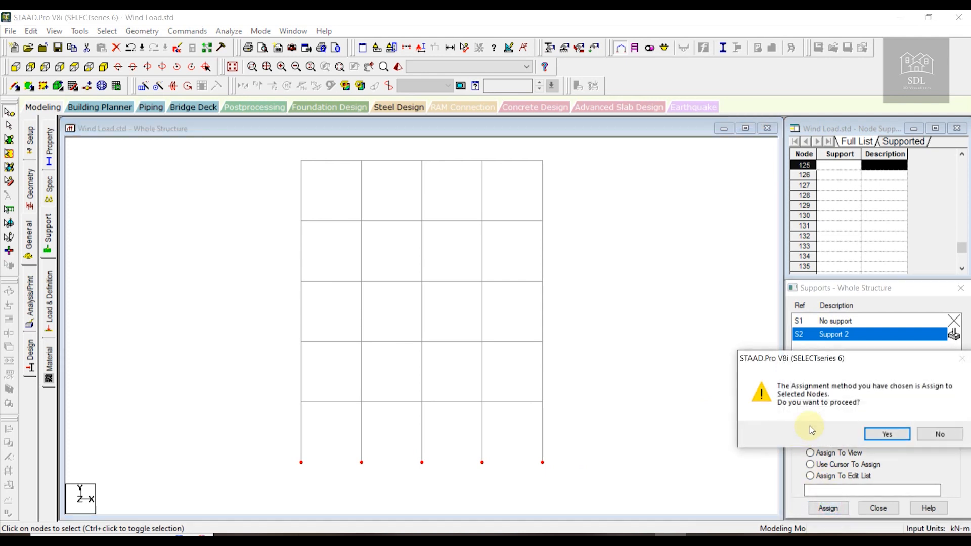
left_click(887, 433)
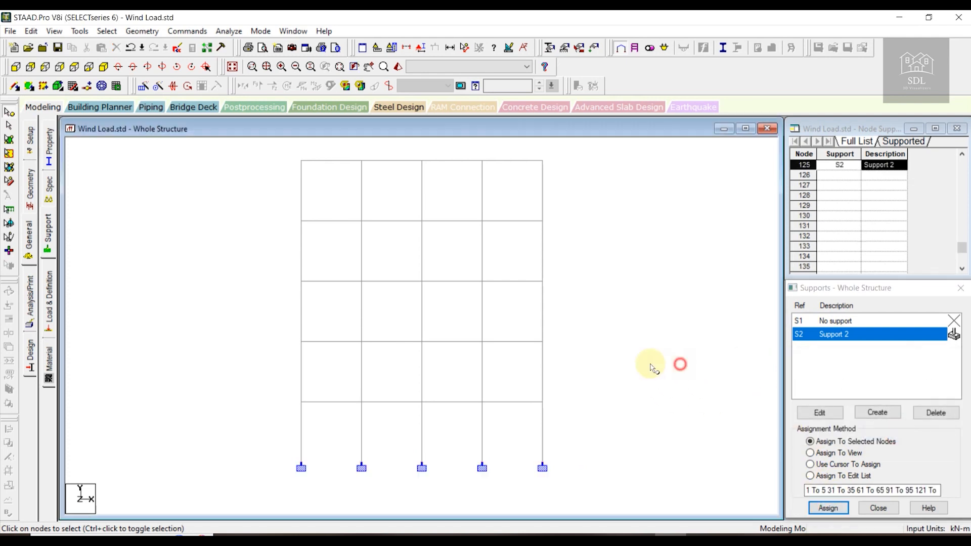
- Define a rectangular concrete section with YD 0.3 m and ZD 0.3 m
left_click(50, 147)
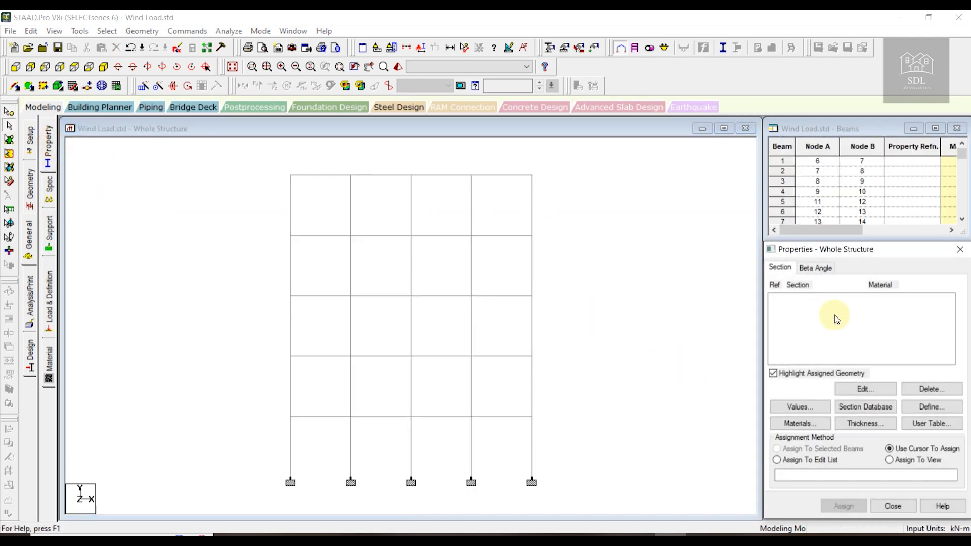
left_click(104, 67)
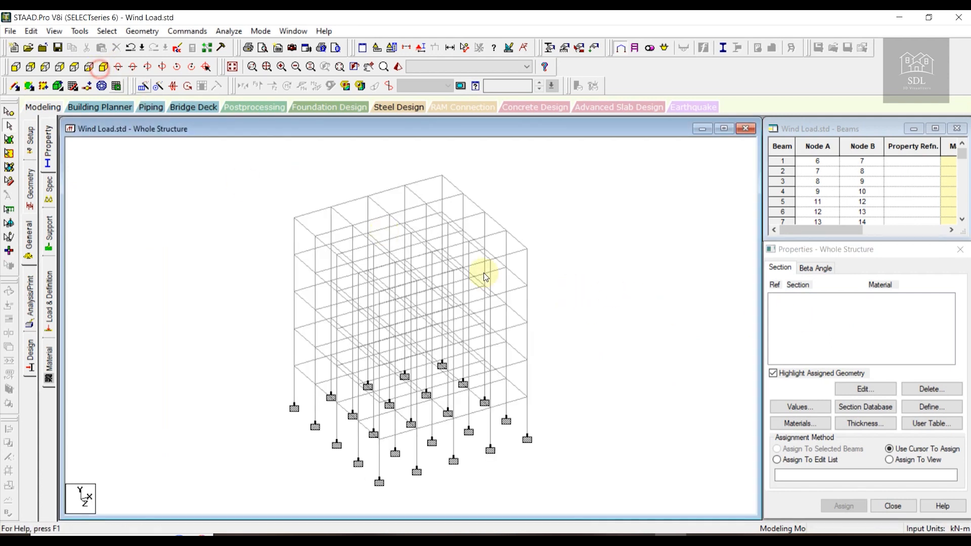
left_click(931, 406)
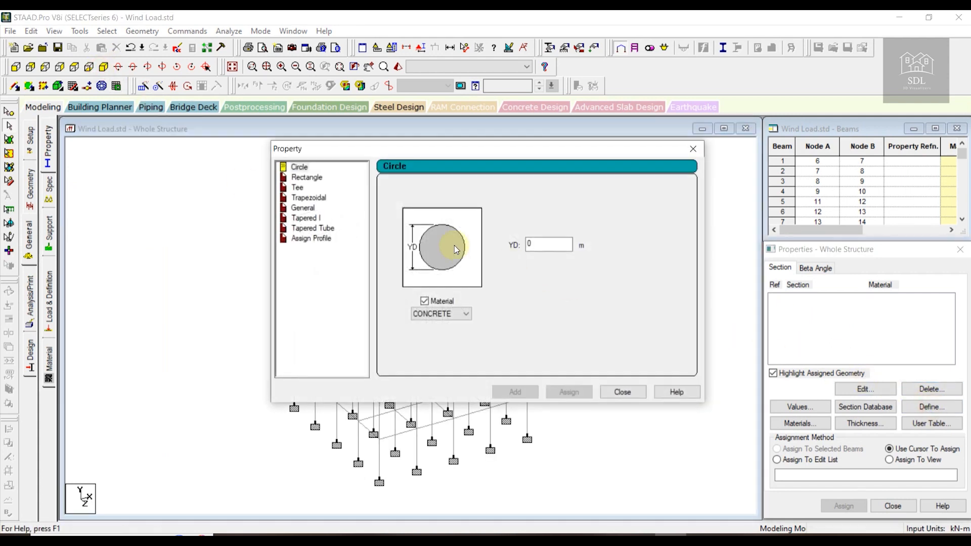
left_click(308, 178)
left_click(548, 237)
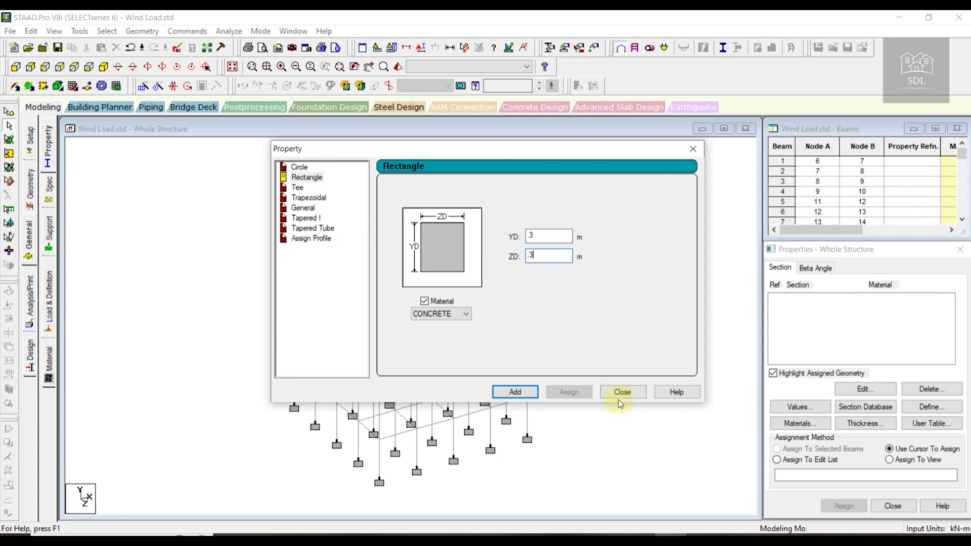
left_click(515, 392)
- Add a second rectangular concrete section with YD 0.45 m and ZD 0.35 m
left_click(543, 237)
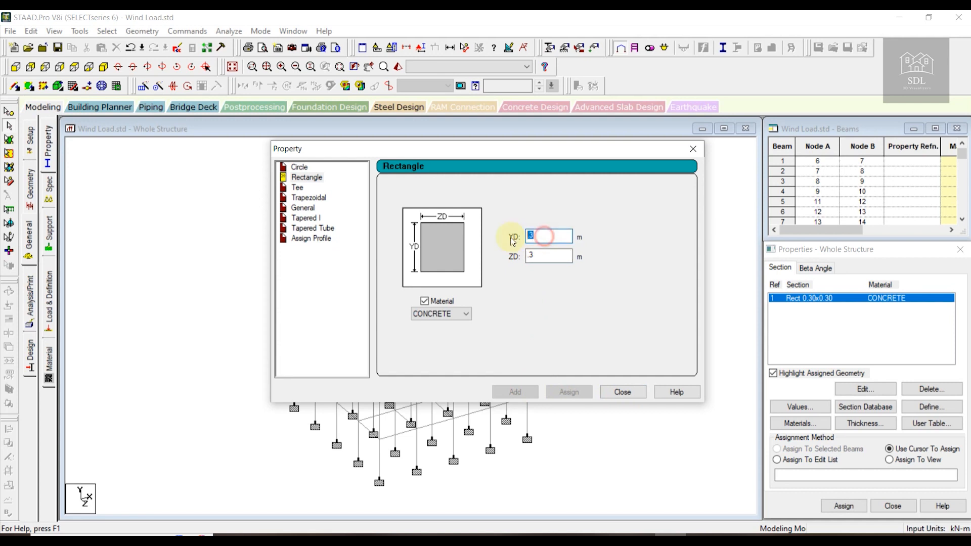
type(".45")
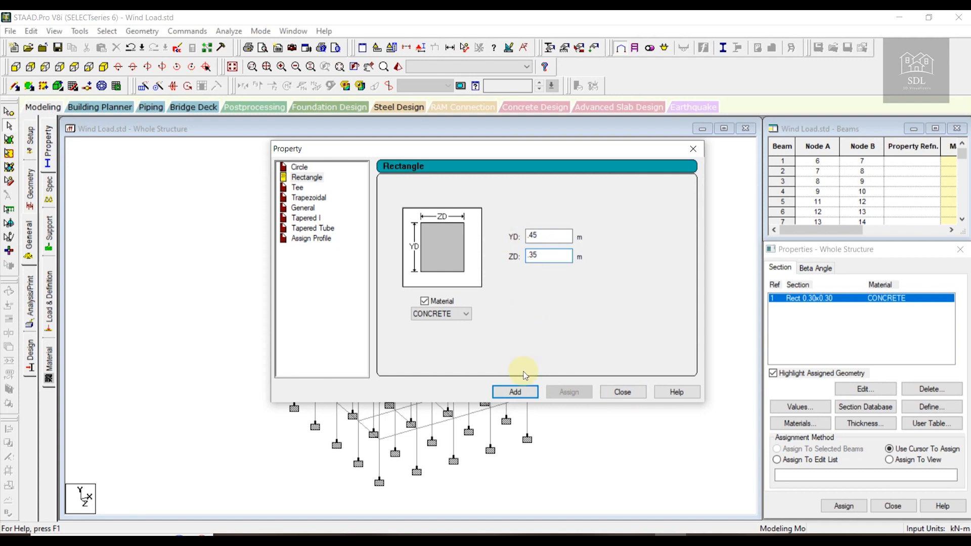
left_click(521, 396)
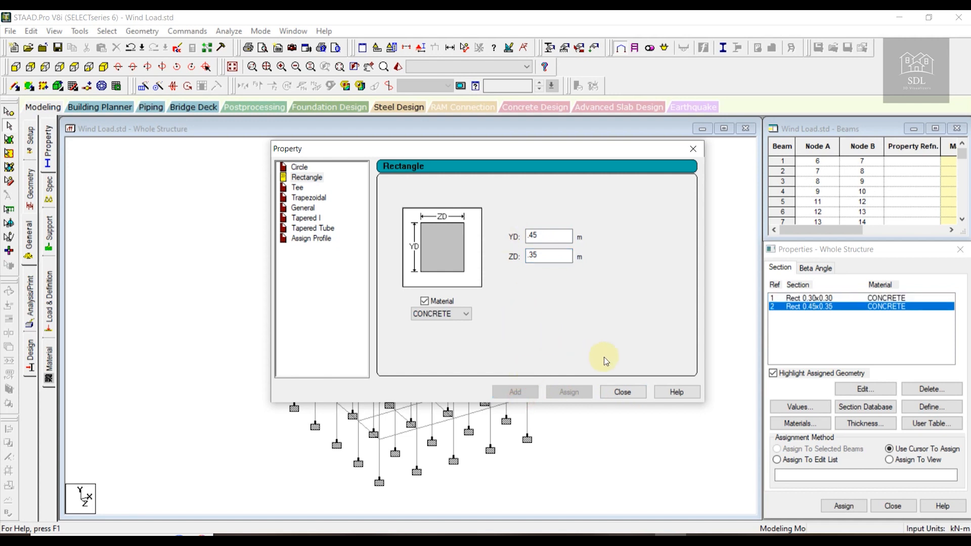
left_click(623, 392)
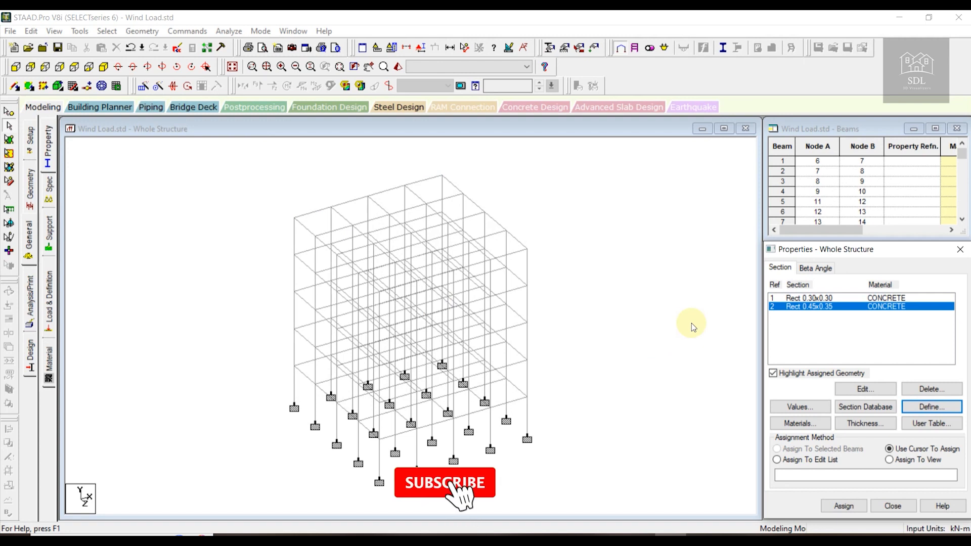
- Assign the Rect 0.30x0.30 section to all beams parallel to X and Z
left_click(828, 300)
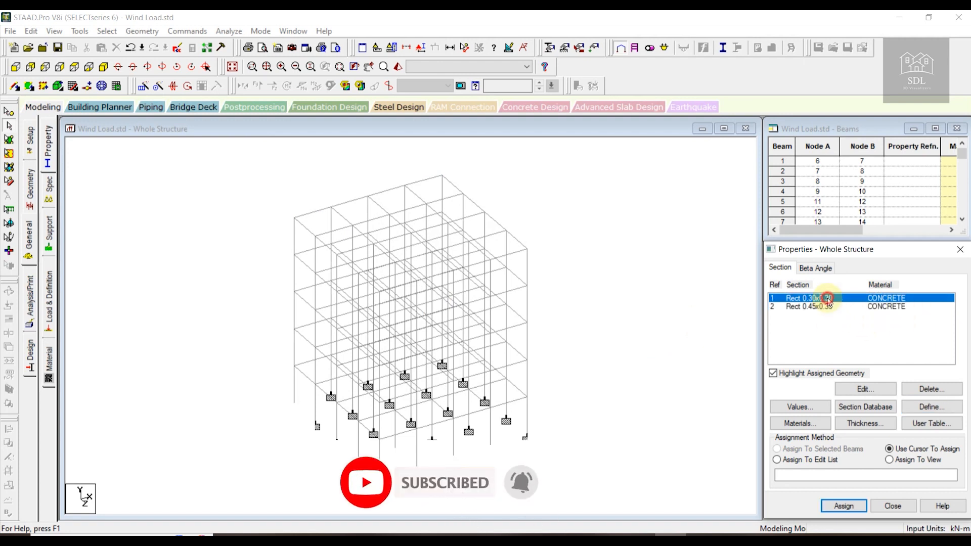
left_click(107, 31)
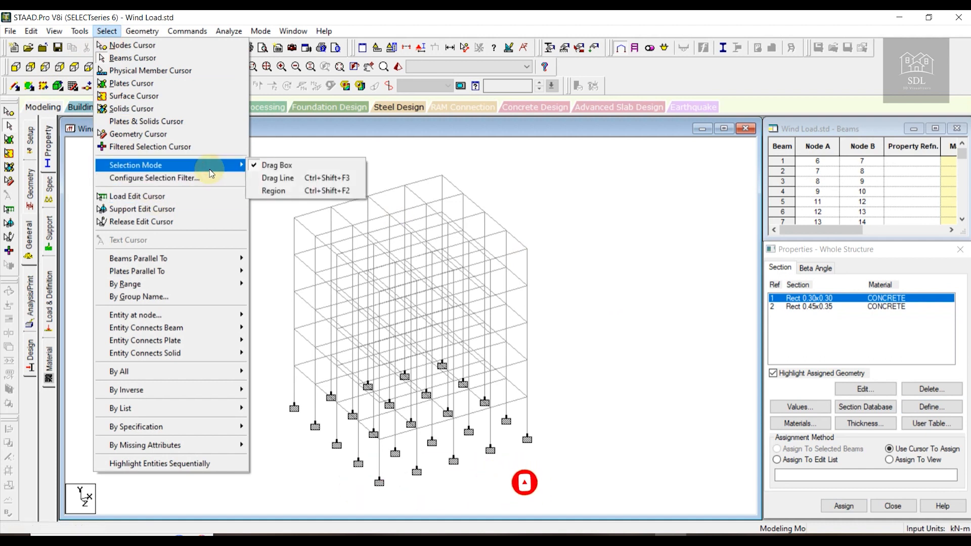
left_click(264, 260)
left_click(117, 34)
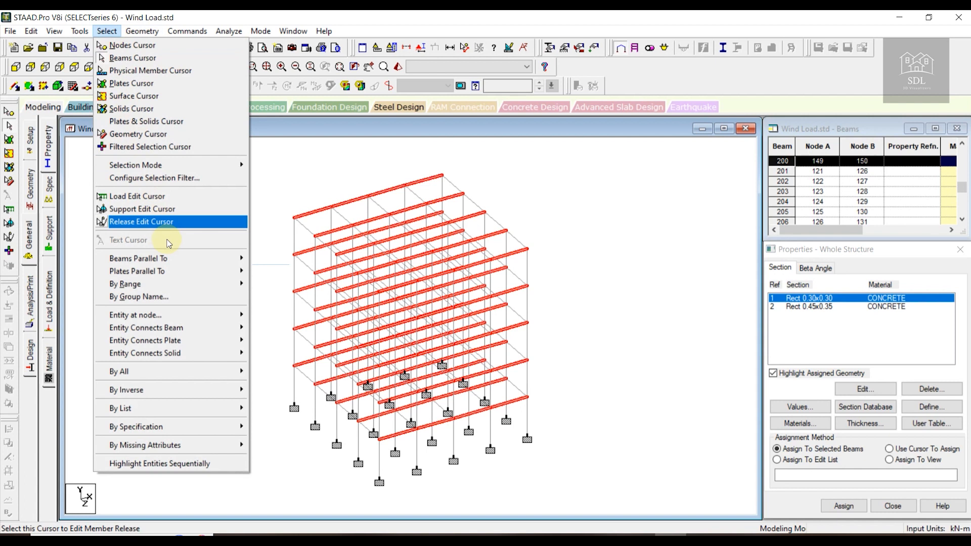
mouse_move(256, 260)
left_click(268, 284)
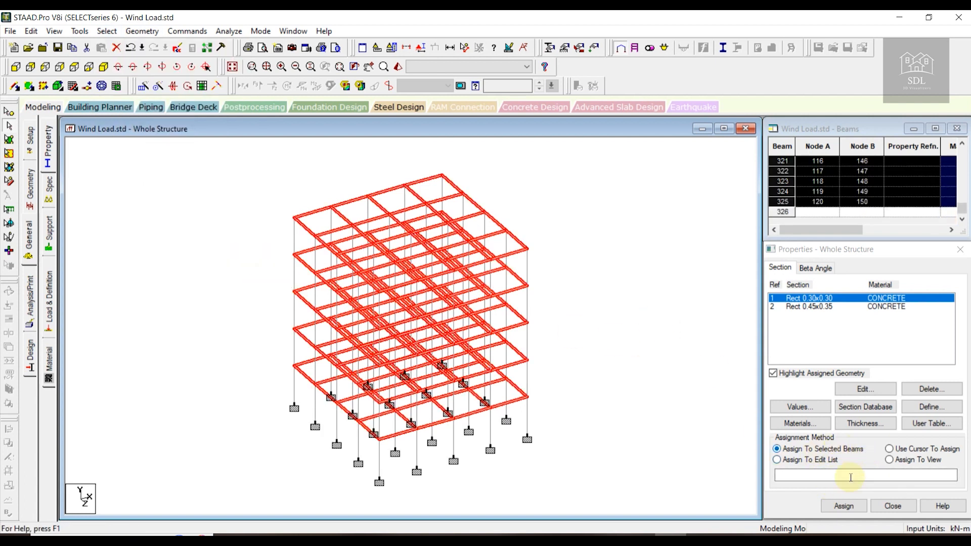
left_click(842, 506)
left_click(882, 410)
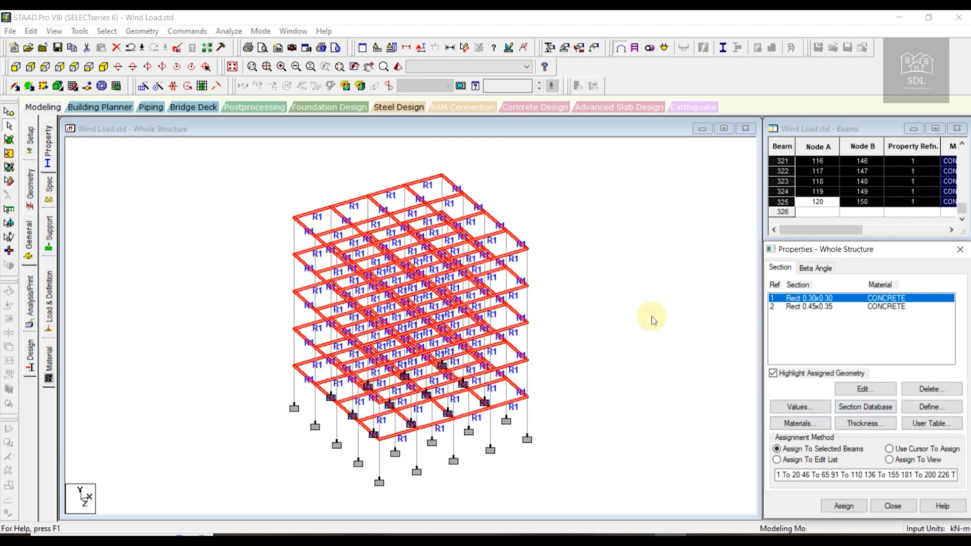
left_click(219, 158)
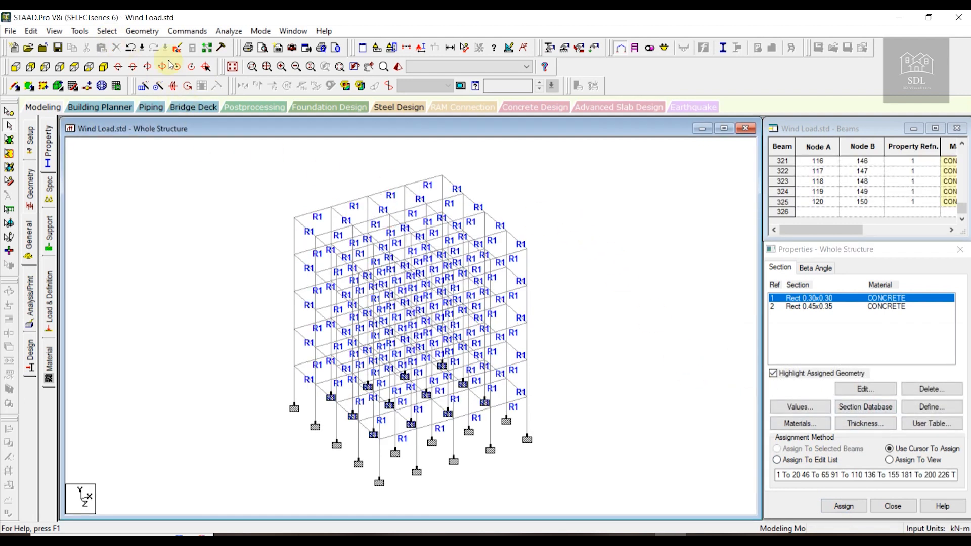
left_click(106, 31)
mouse_move(200, 258)
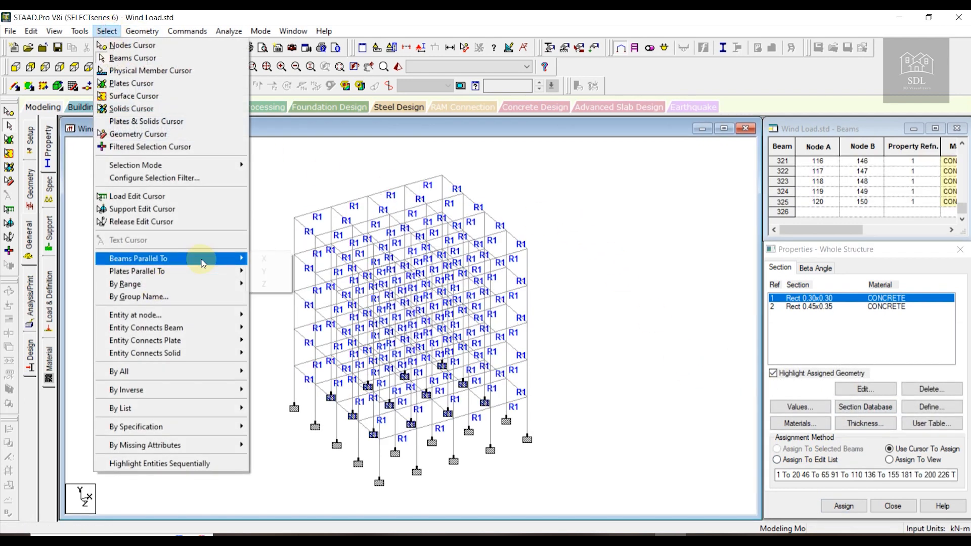
left_click(267, 273)
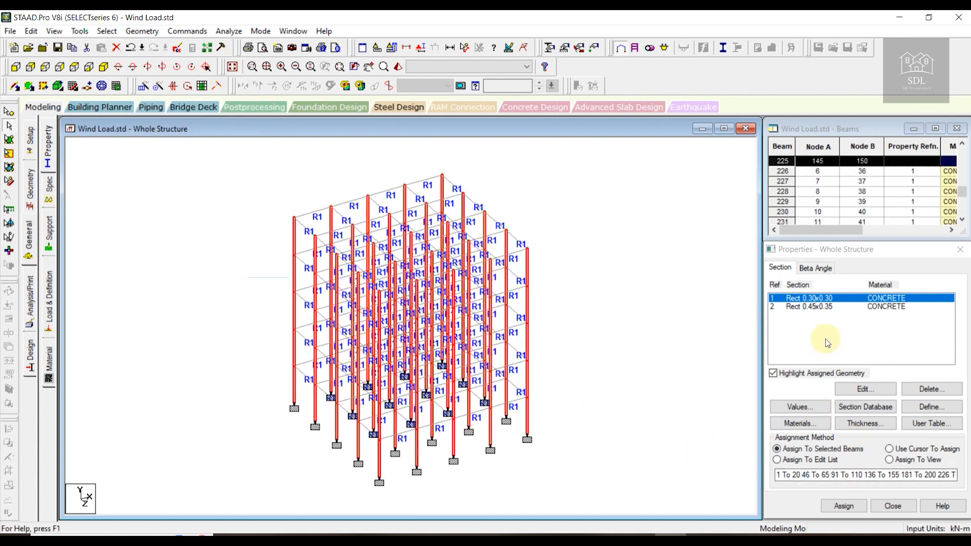
- Assign the Rect 0.45x0.35 section to all members parallel to Y
left_click(808, 307)
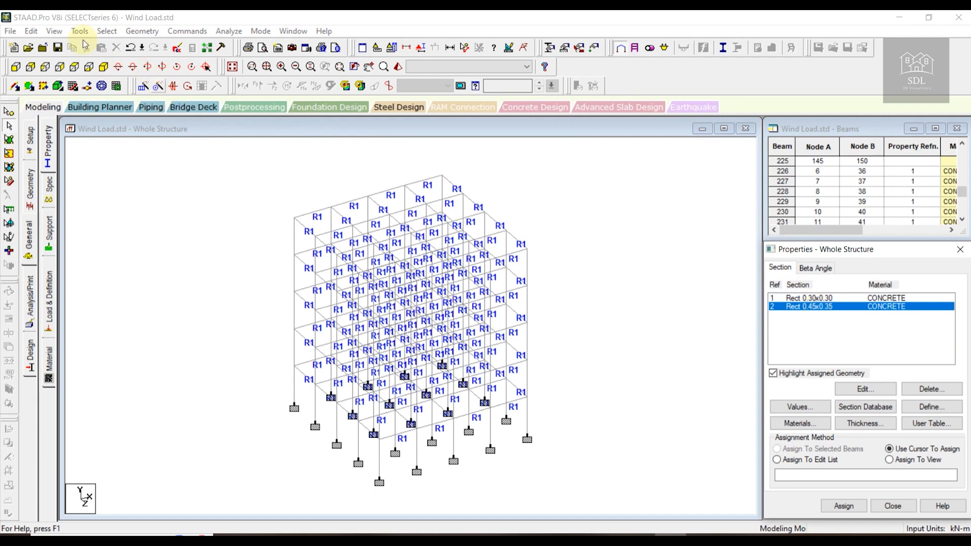
left_click(107, 31)
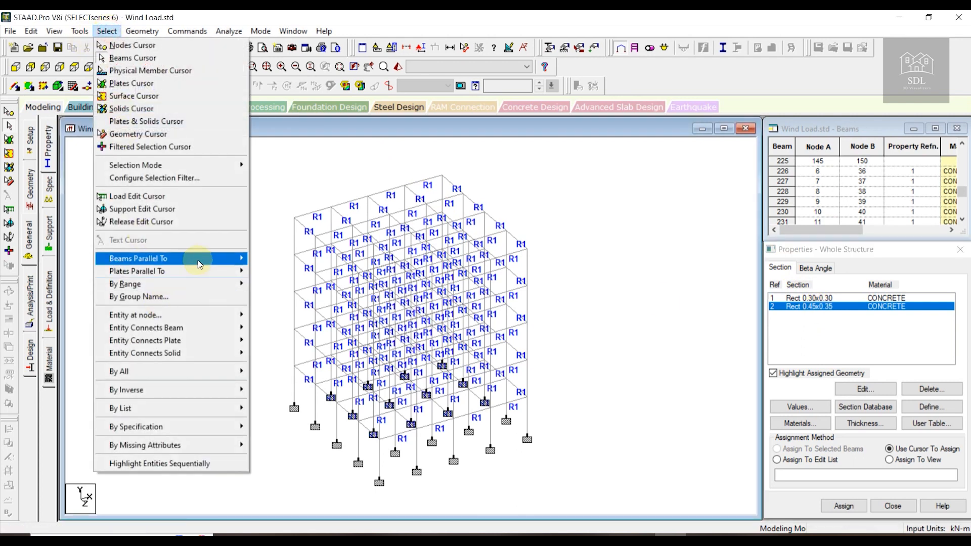
mouse_move(203, 258)
left_click(263, 270)
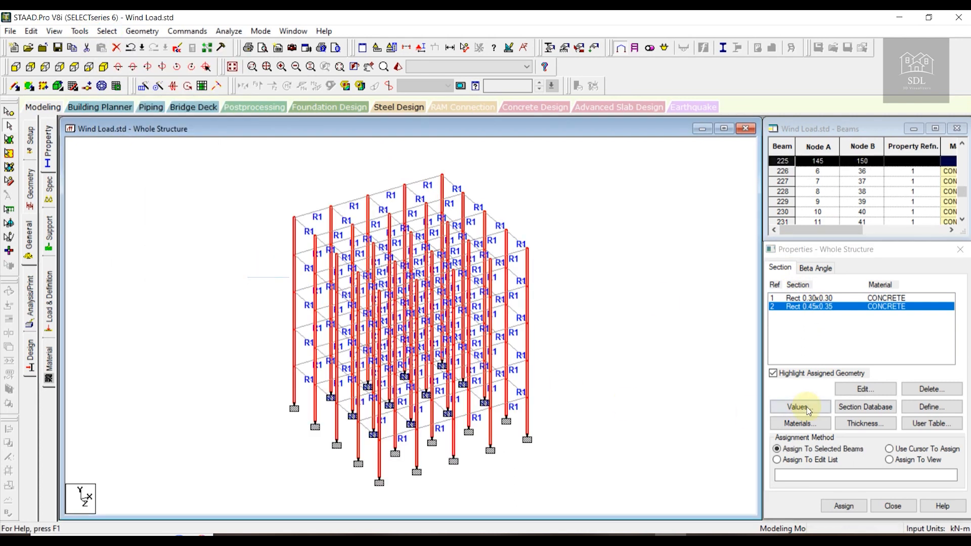
left_click(844, 506)
left_click(874, 415)
left_click(634, 312)
- Inspect the frame's member sections in the 3D rendered view from several angles, then close that view
left_click(398, 66)
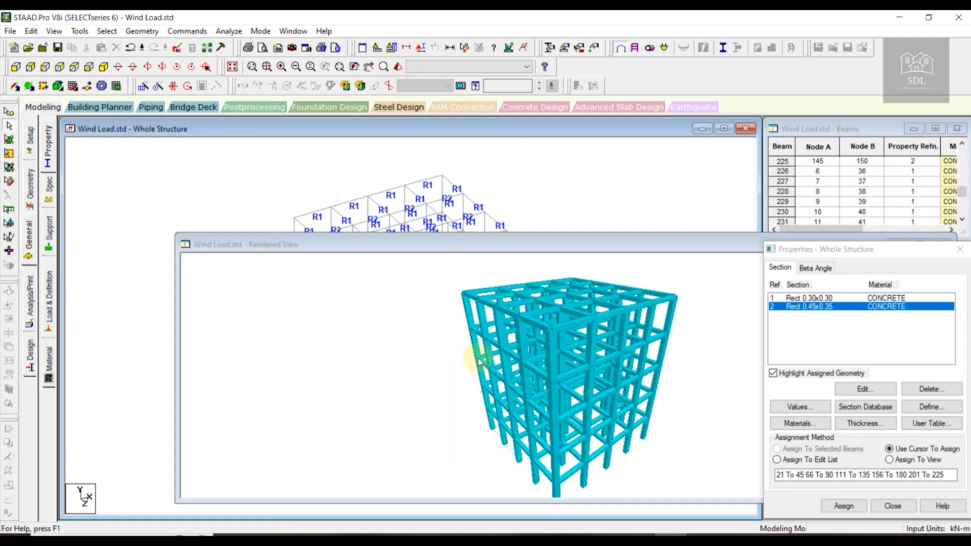
left_click_drag(531, 353, 702, 347)
left_click_drag(616, 373, 622, 278)
left_click_drag(637, 244, 454, 190)
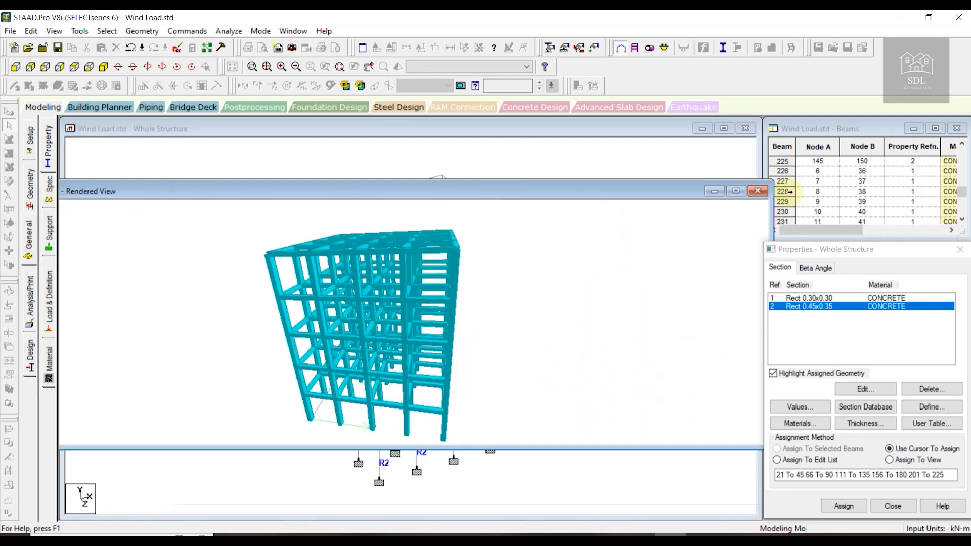
left_click(757, 191)
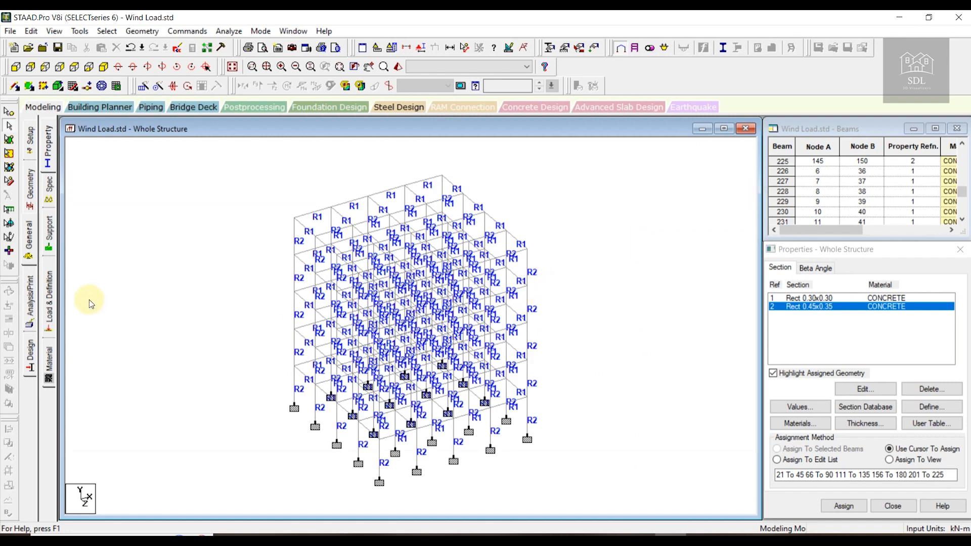
- Add a wind definition with type number 1 and the comment WIND 1
left_click(48, 296)
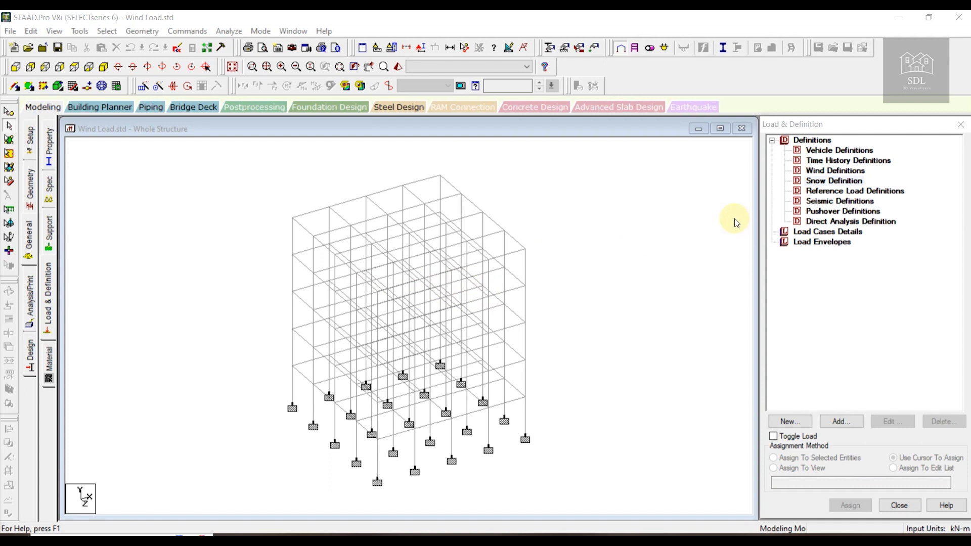
left_click(836, 172)
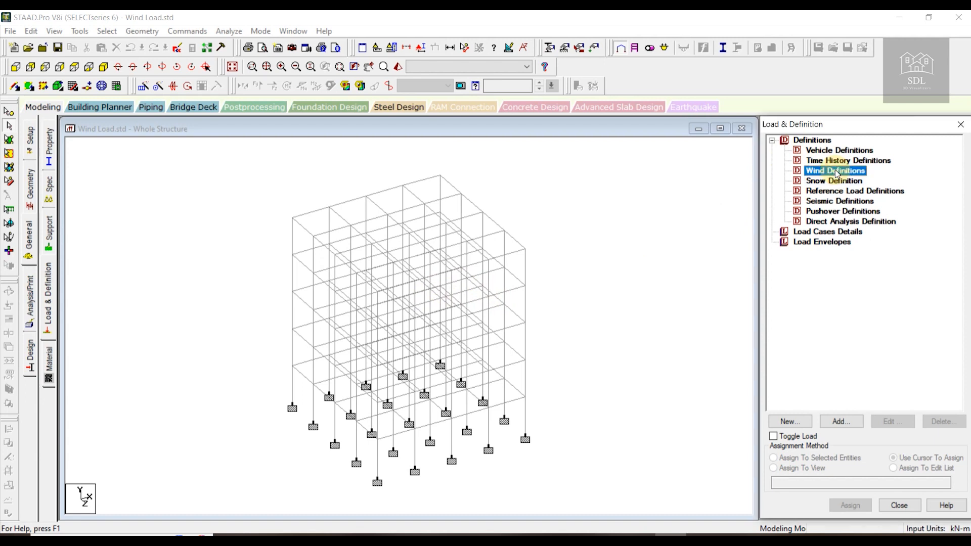
left_click(851, 423)
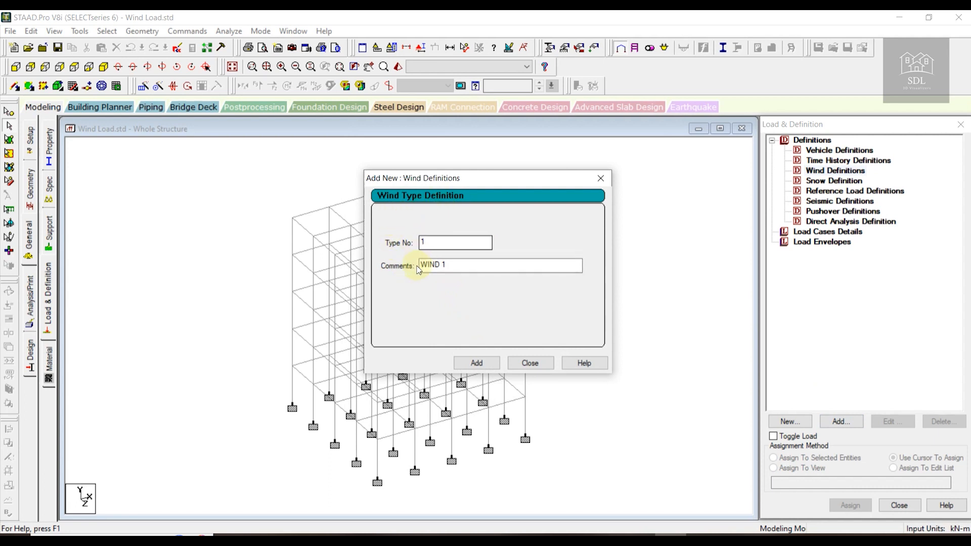
left_click(489, 364)
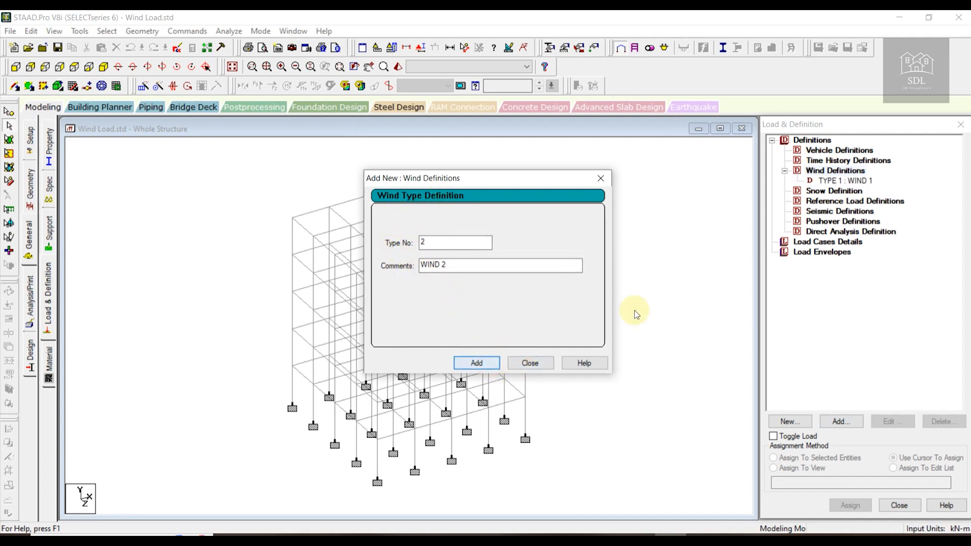
left_click(539, 364)
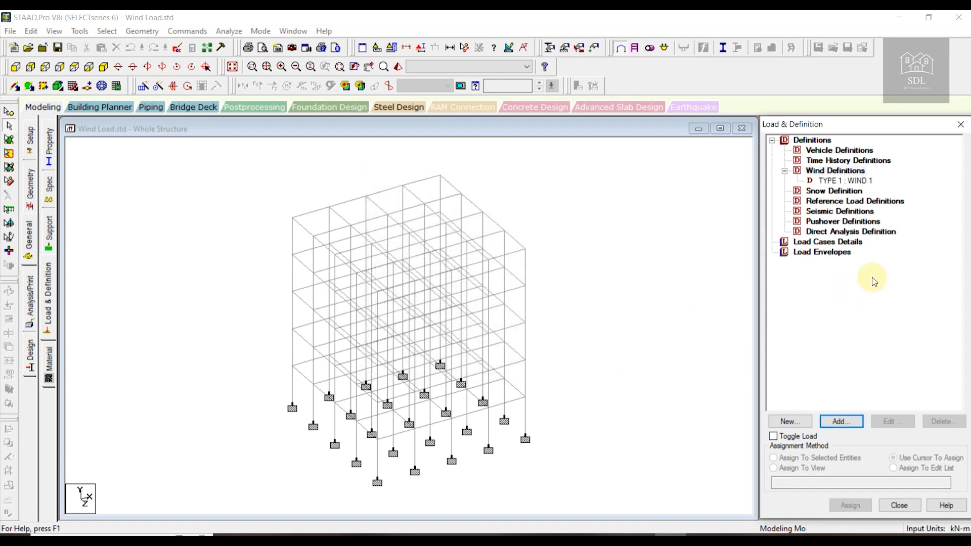
- Open the ASCE-7 intensity calculation for the TYPE 1 wind definition and review the building classification categories
left_click(856, 182)
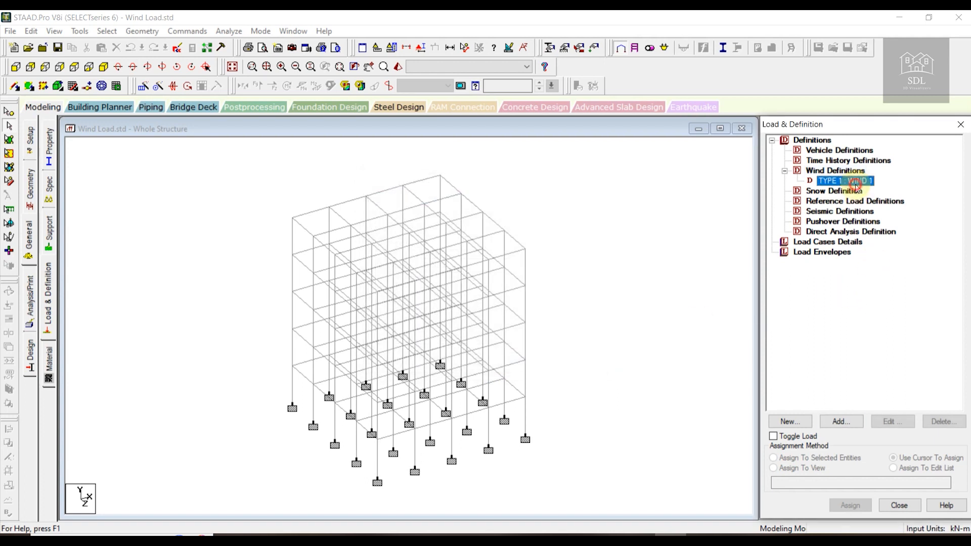
left_click(837, 422)
left_click_drag(560, 141, 578, 105)
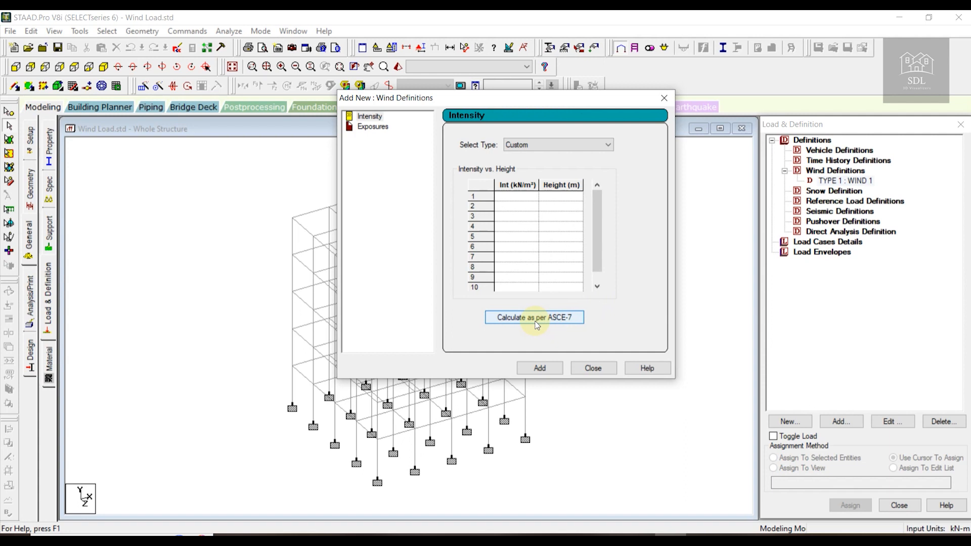
left_click(566, 320)
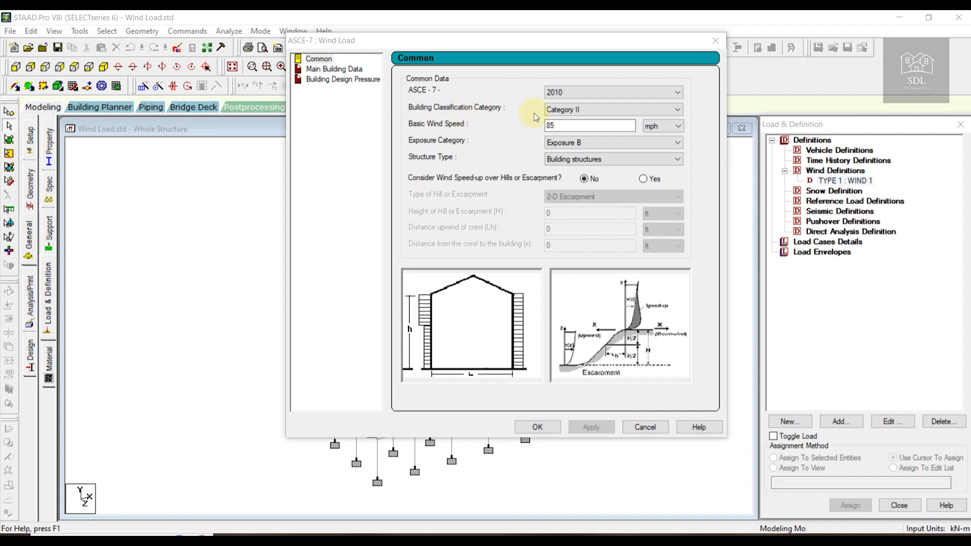
left_click(570, 110)
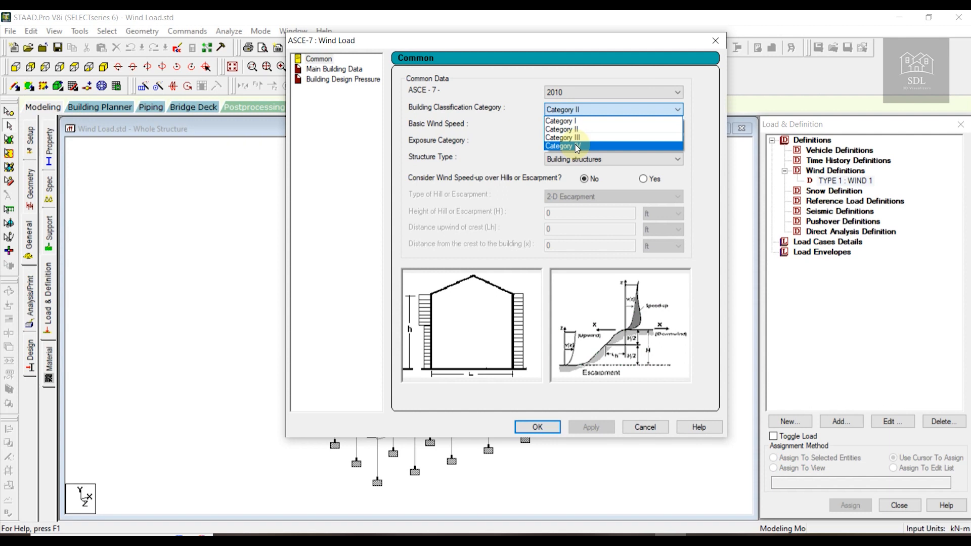
left_click(571, 80)
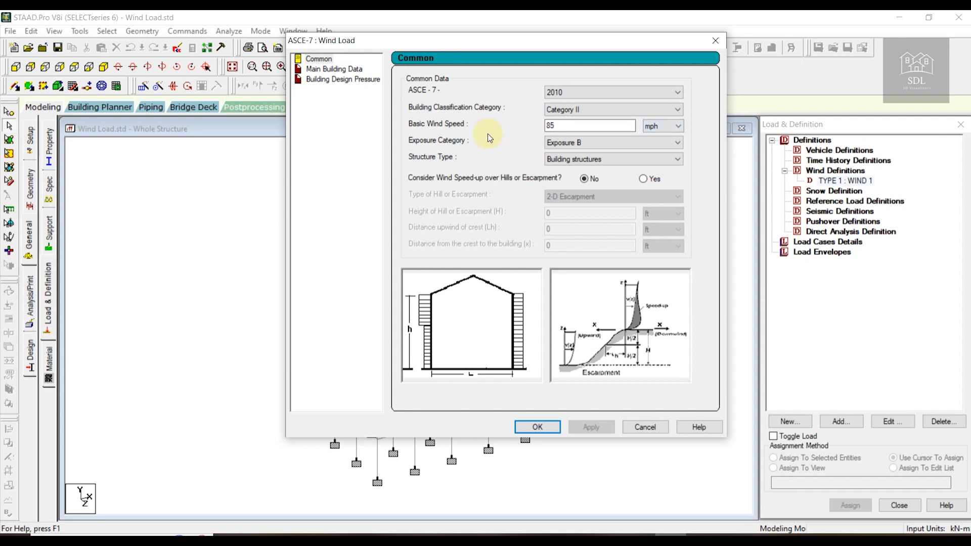
- Switch to the basic wind speed map of India and examine its coloured wind zones and legend
key("alt+Tab")
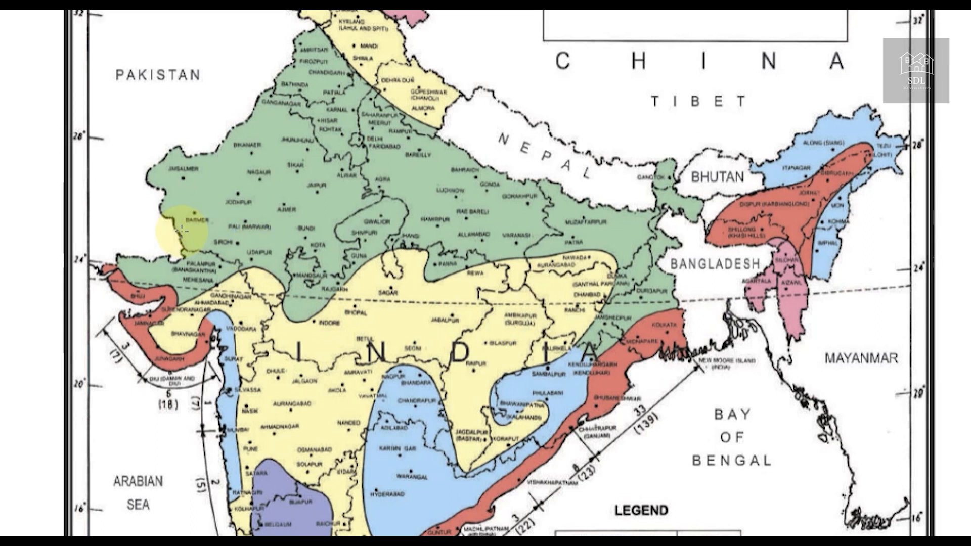
scroll(274, 235, "up", 1)
scroll(342, 204, "up", 1)
scroll(344, 202, "down", 1)
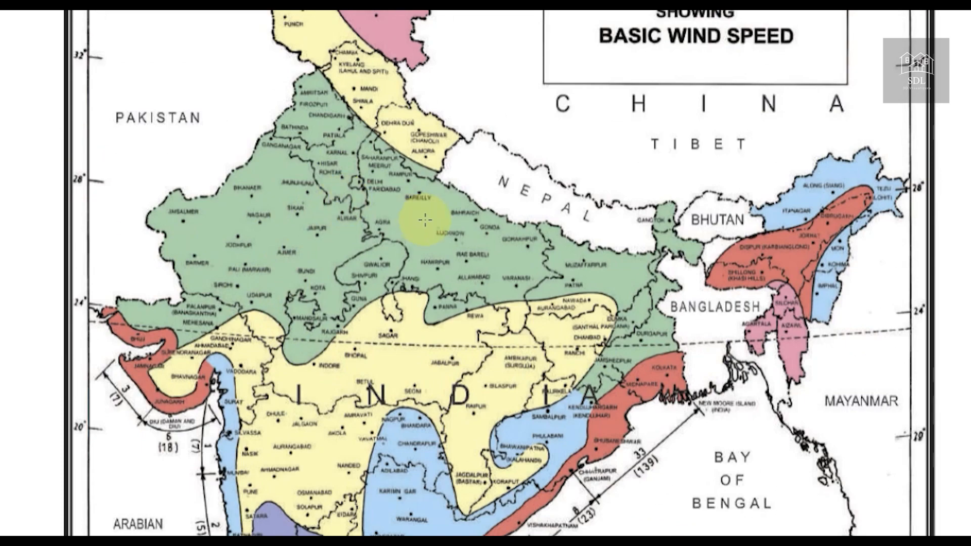
scroll(425, 210, "down", 1)
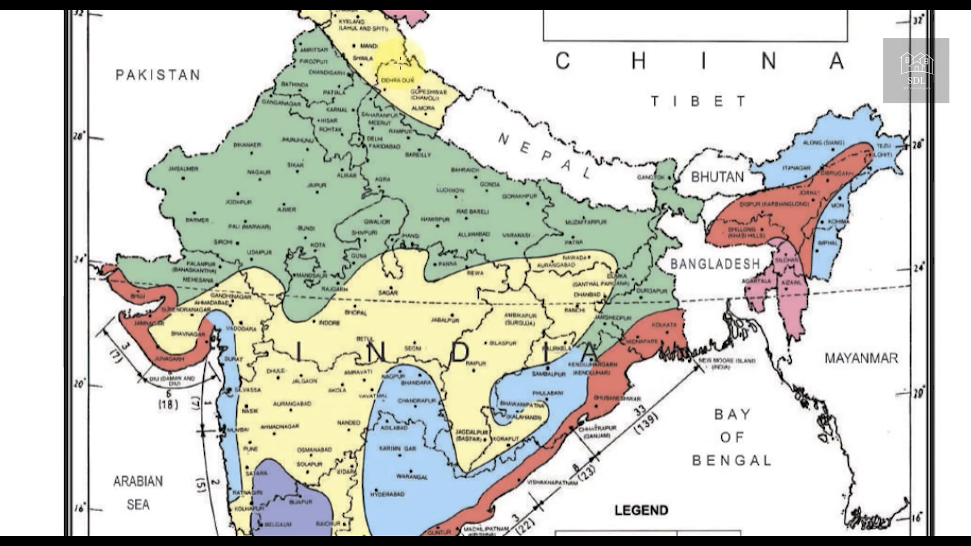
scroll(607, 443, "down", 1)
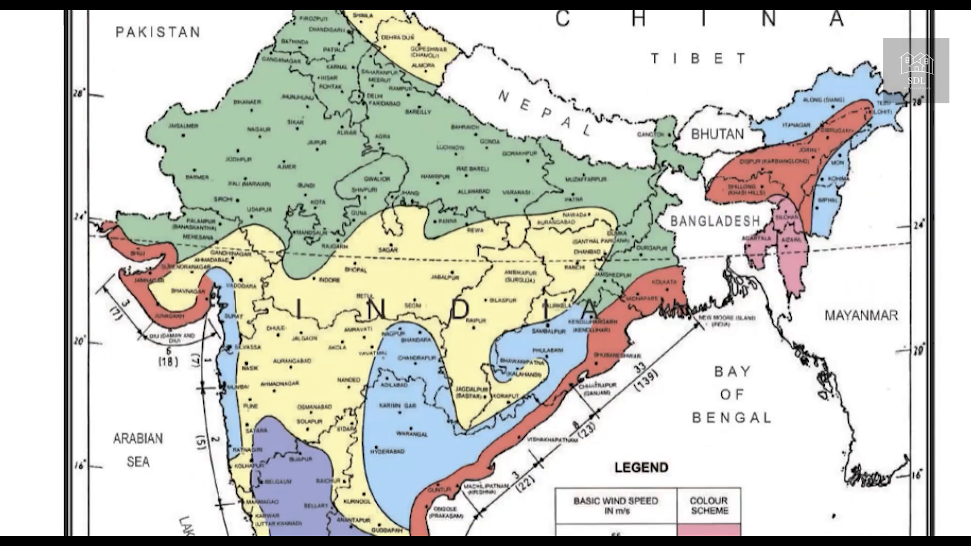
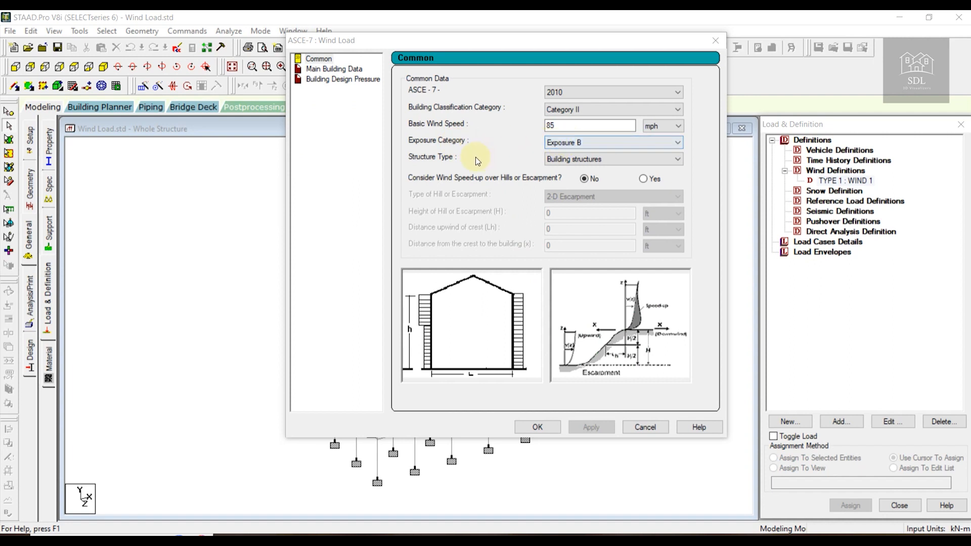
- Set the basic wind speed to 47 m/sec in the ASCE-7 common data
left_click(588, 125)
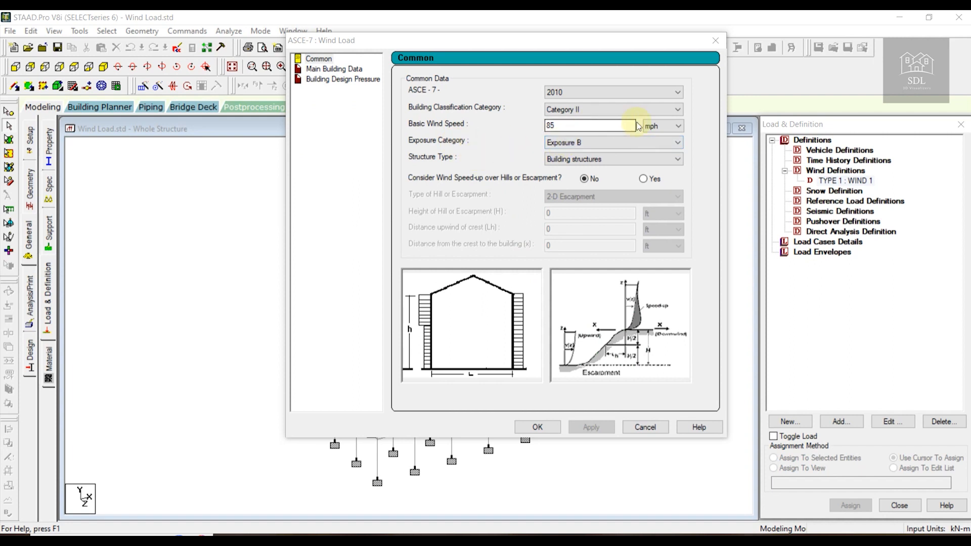
left_click(676, 126)
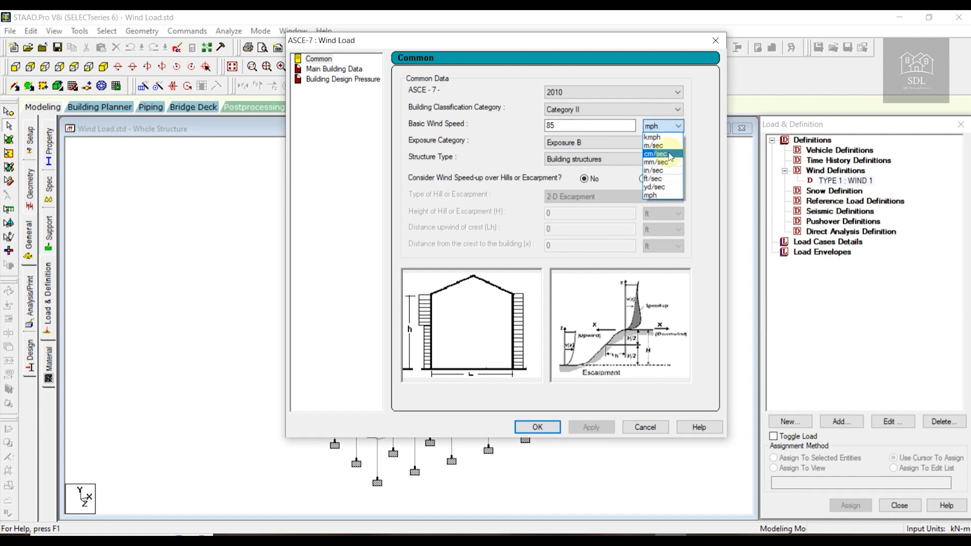
left_click(653, 145)
left_click(573, 128)
left_click_drag(573, 128, 531, 132)
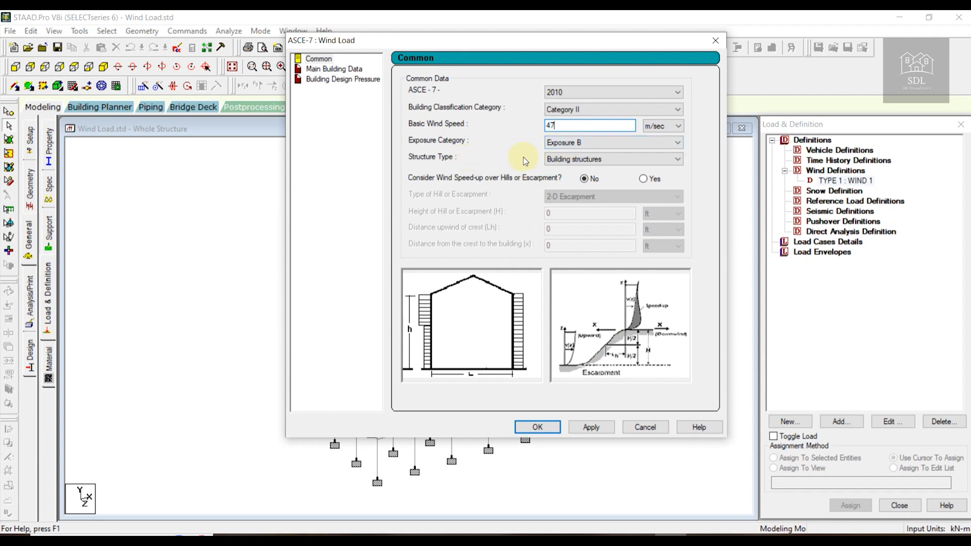
- Choose Building structures as the structure type and apply the common wind data
left_click(579, 158)
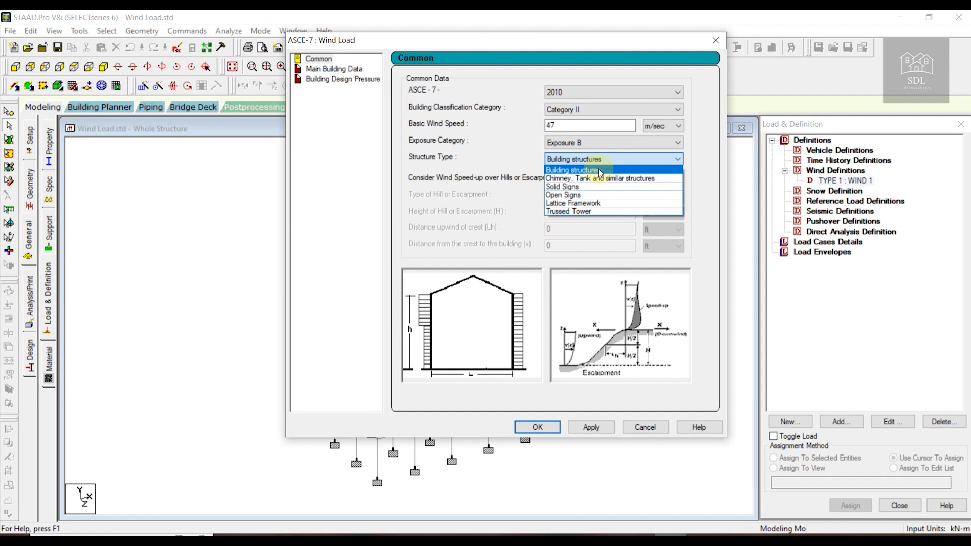
left_click(599, 170)
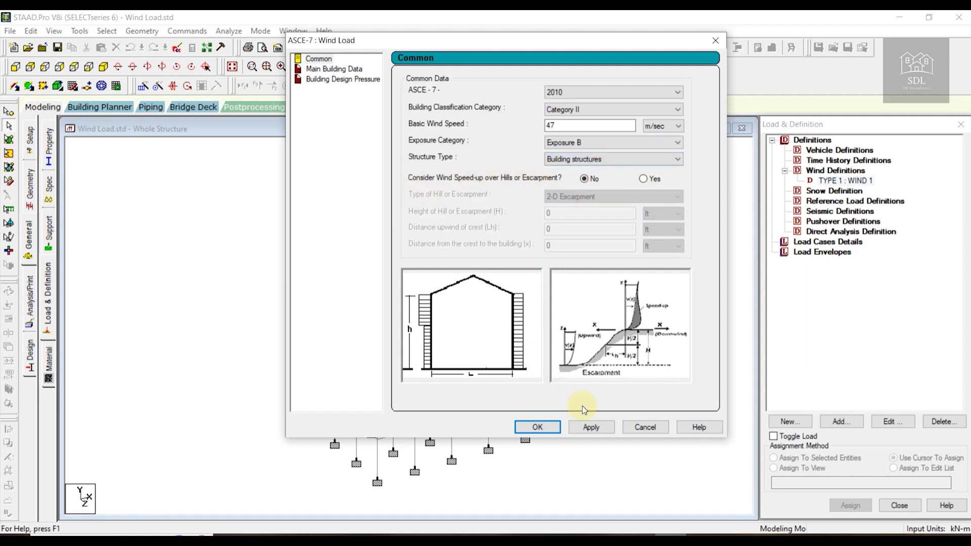
left_click(591, 427)
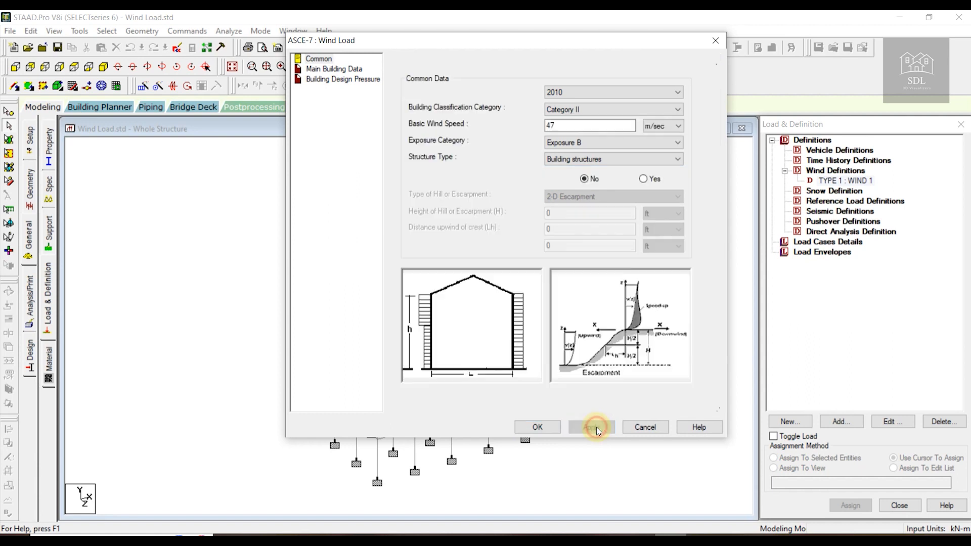
- In the main building data, set the units of the building height and both building lengths to metres
left_click(345, 69)
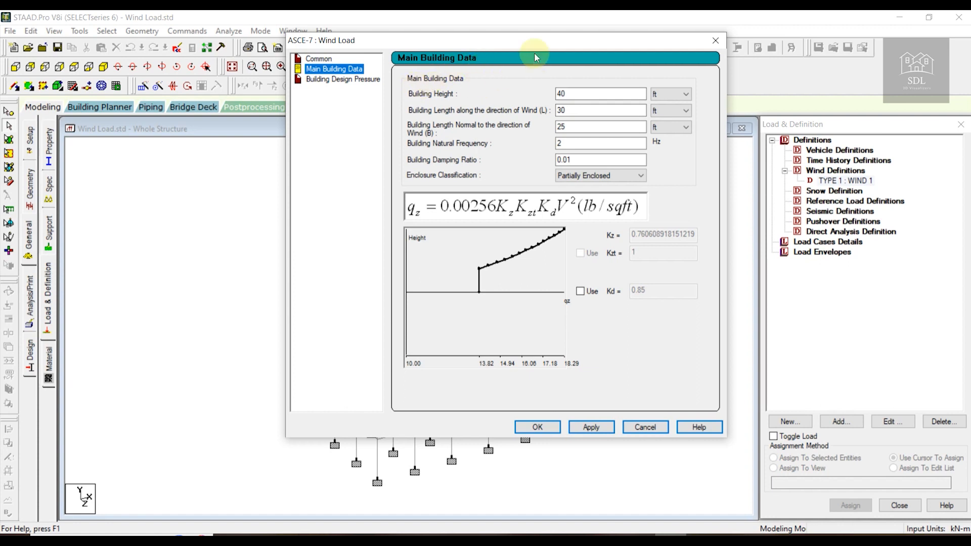
left_click_drag(489, 43, 574, 51)
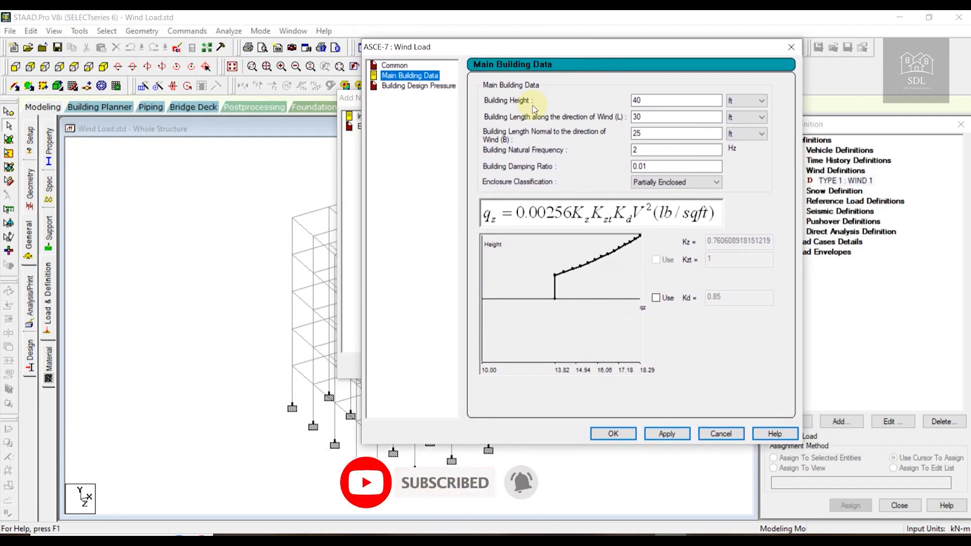
left_click(755, 101)
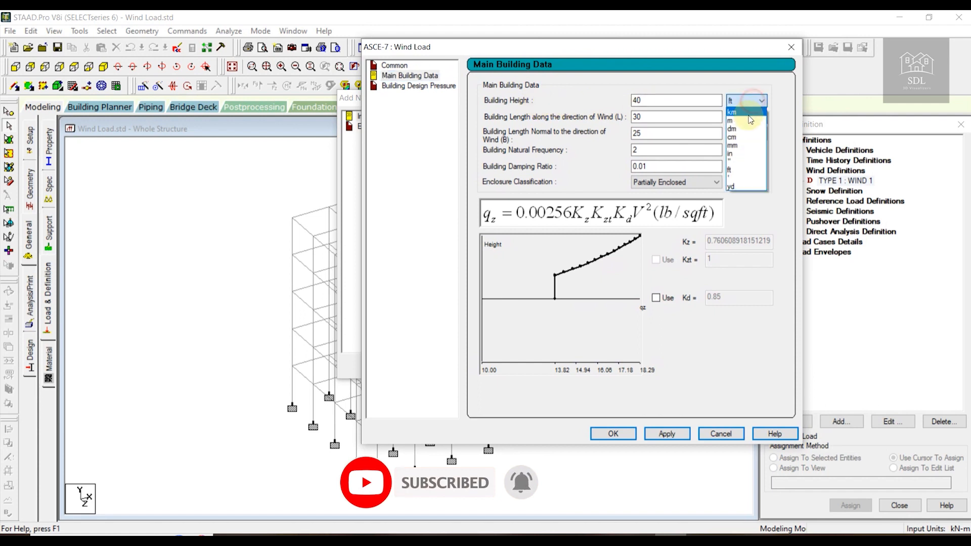
left_click(749, 121)
left_click(746, 118)
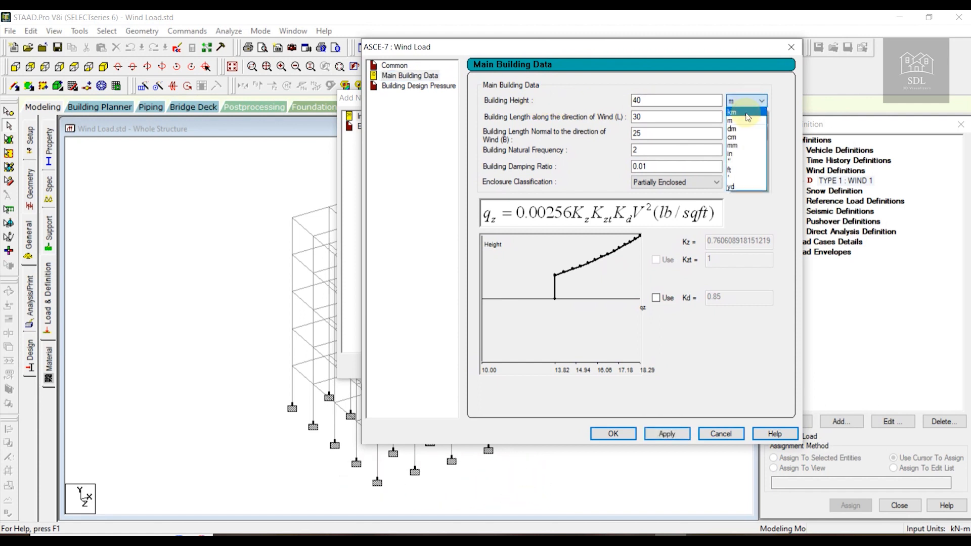
left_click(746, 119)
left_click(746, 118)
left_click(744, 137)
left_click(748, 134)
left_click(746, 154)
- Set the building height to 15 m, the lengths along and normal to the wind to 12 m each, and the damping ratio to 0.05
double_click(673, 100)
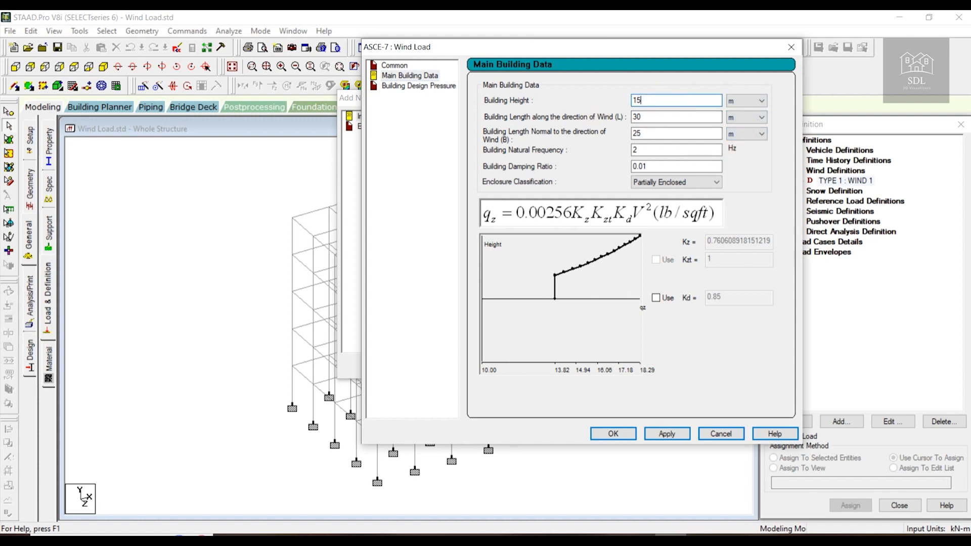
key("Tab")
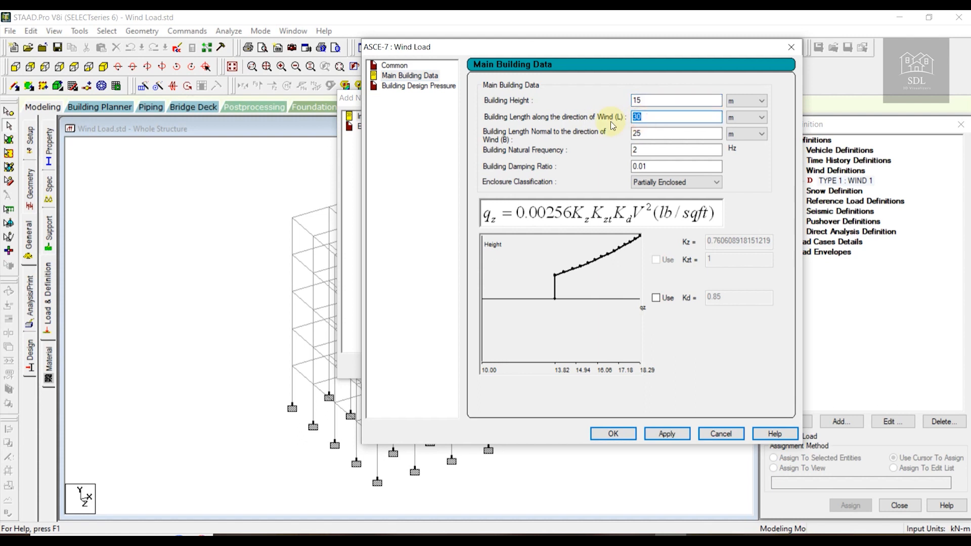
type("12")
key("Tab")
type("12")
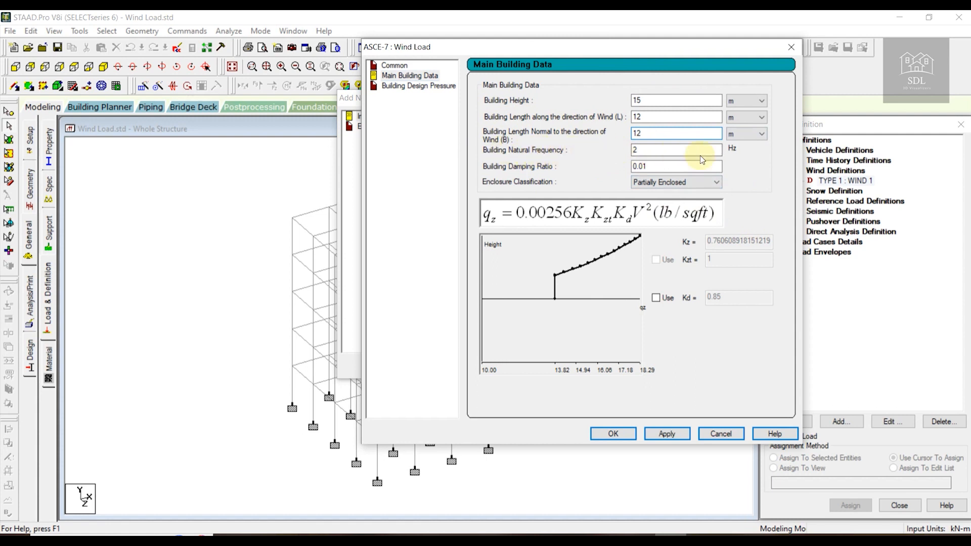
left_click_drag(648, 167, 642, 166)
left_click(654, 165)
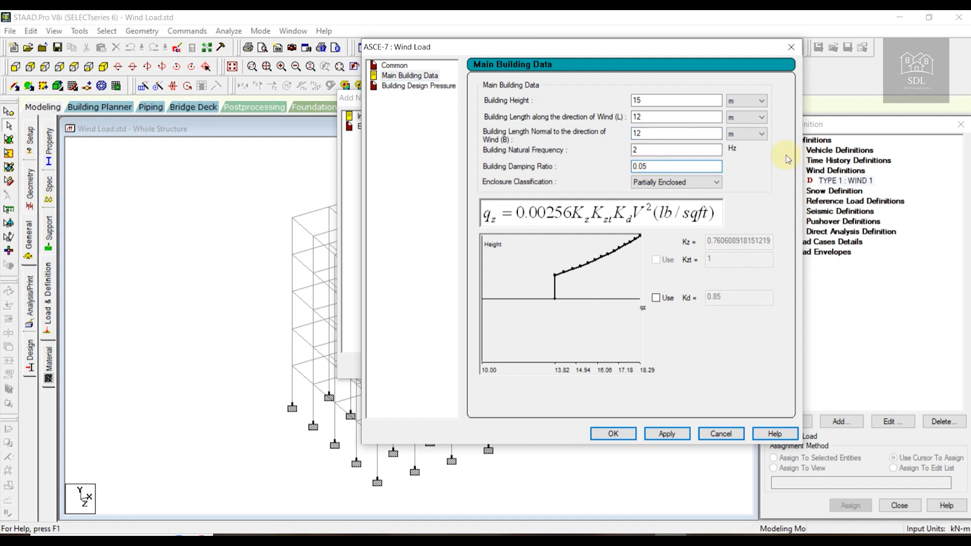
- Apply the main building data and accept the ASCE-7 building design pressure for the windward wall
left_click(657, 162)
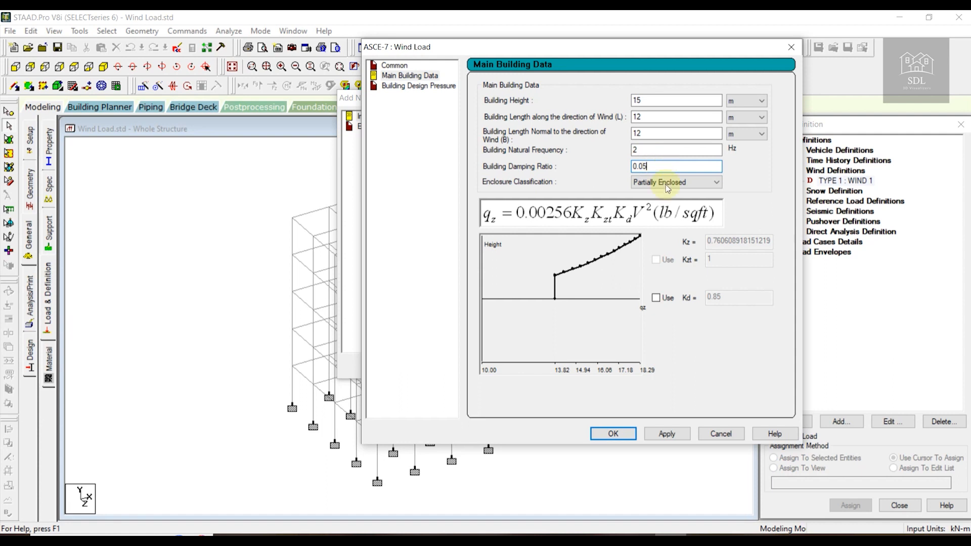
left_click(679, 436)
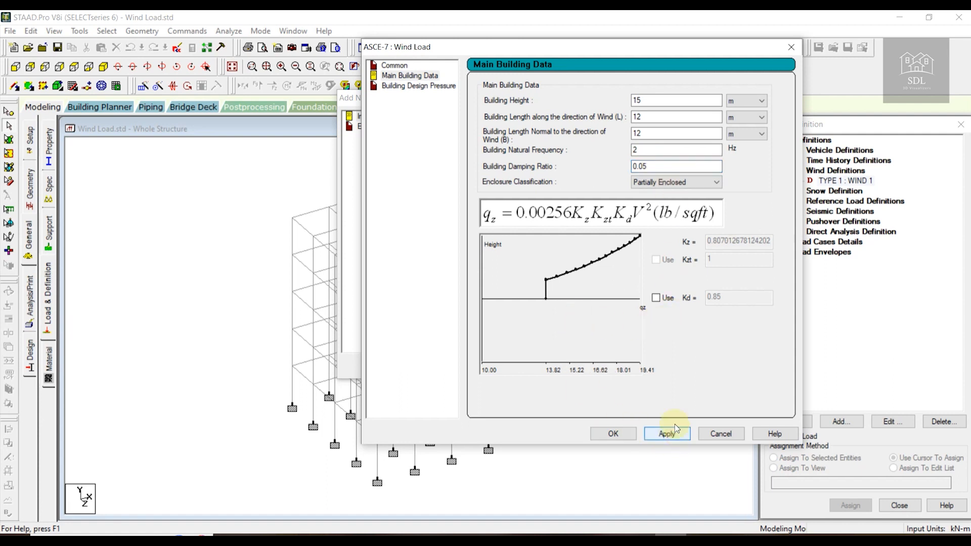
left_click(415, 87)
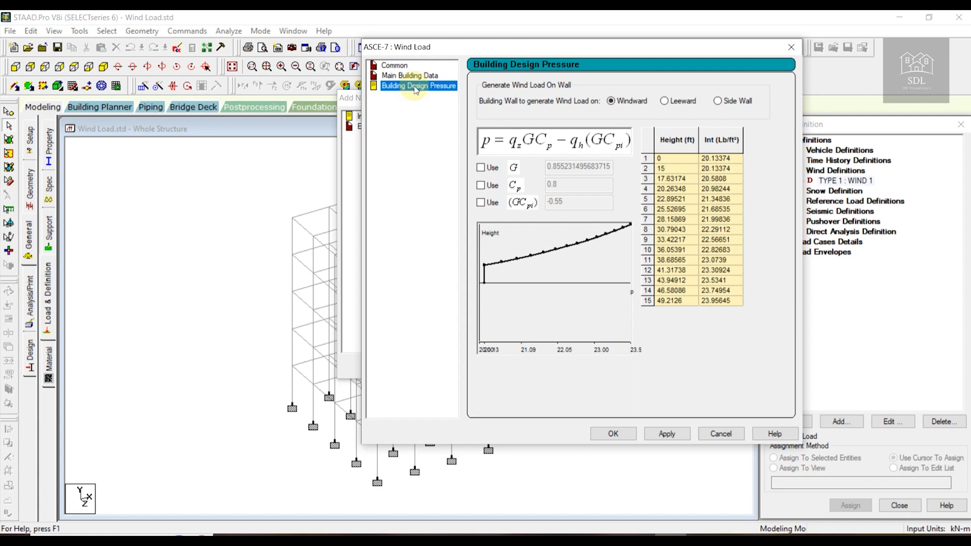
left_click(667, 433)
left_click(613, 433)
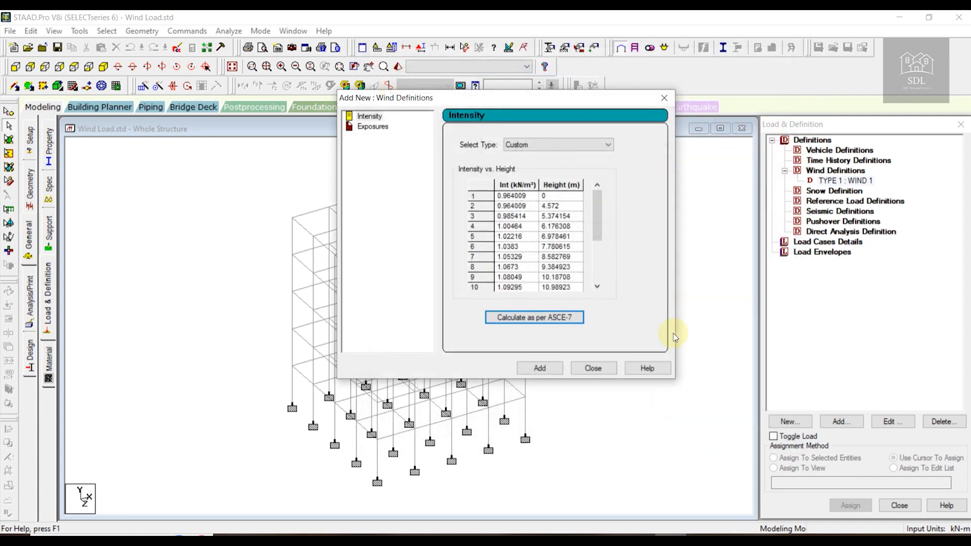
- Add the calculated intensity versus height table to the WIND 1 definition
left_click(539, 367)
mouse_move(598, 207)
left_mouse_down()
mouse_move(601, 216)
mouse_move(583, 199)
mouse_move(595, 269)
mouse_move(600, 211)
left_mouse_up()
left_click(558, 365)
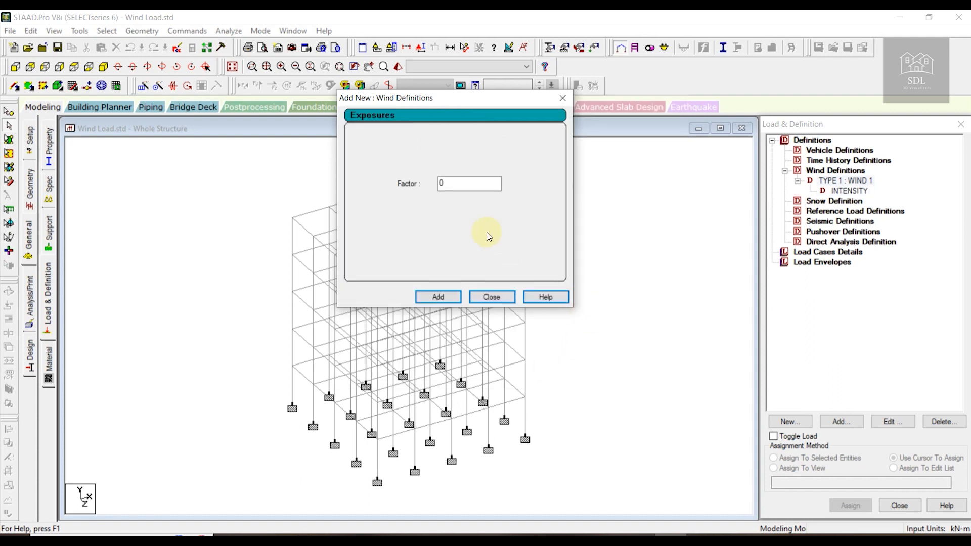
- Add an exposure with factor 1 to the WIND 1 definition and finish adding wind definitions
double_click(462, 184)
type("1")
left_click(439, 298)
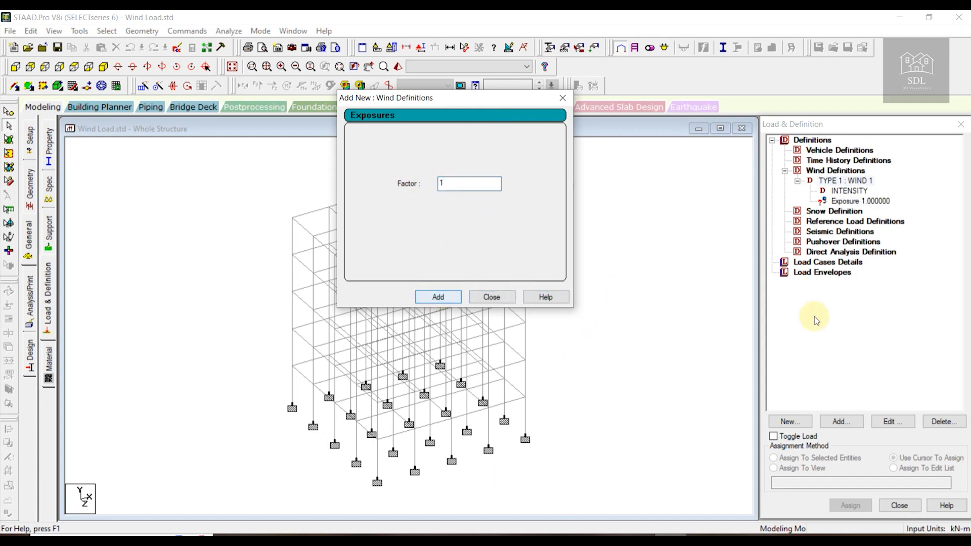
left_click(495, 300)
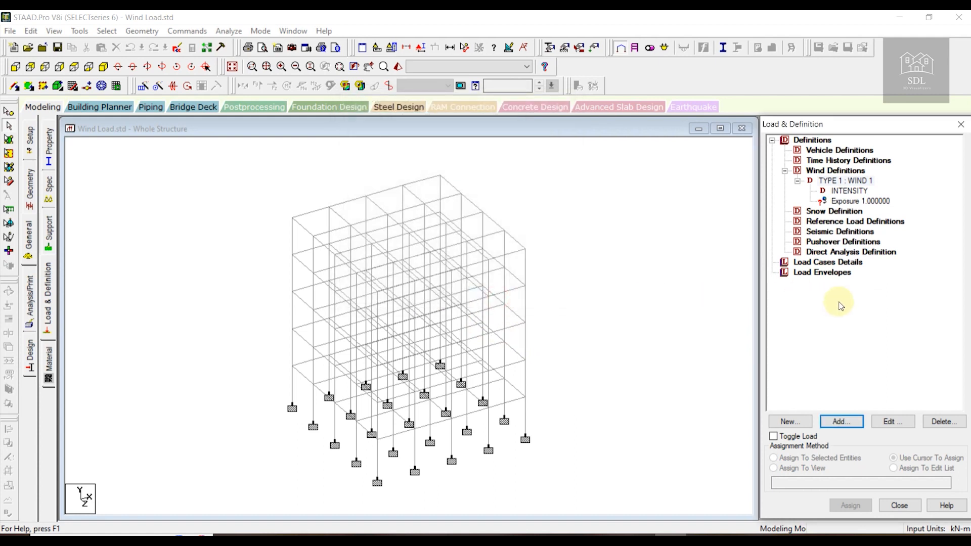
- Select all nodes of the structure, assign the wind exposure to them, and clear the selection
left_click(843, 202)
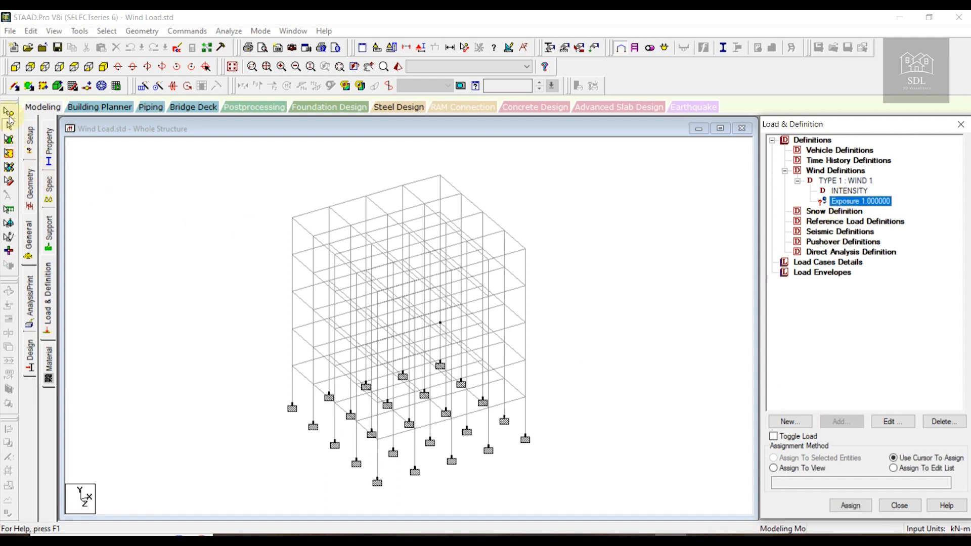
left_click(8, 125)
left_click_drag(198, 152, 589, 491)
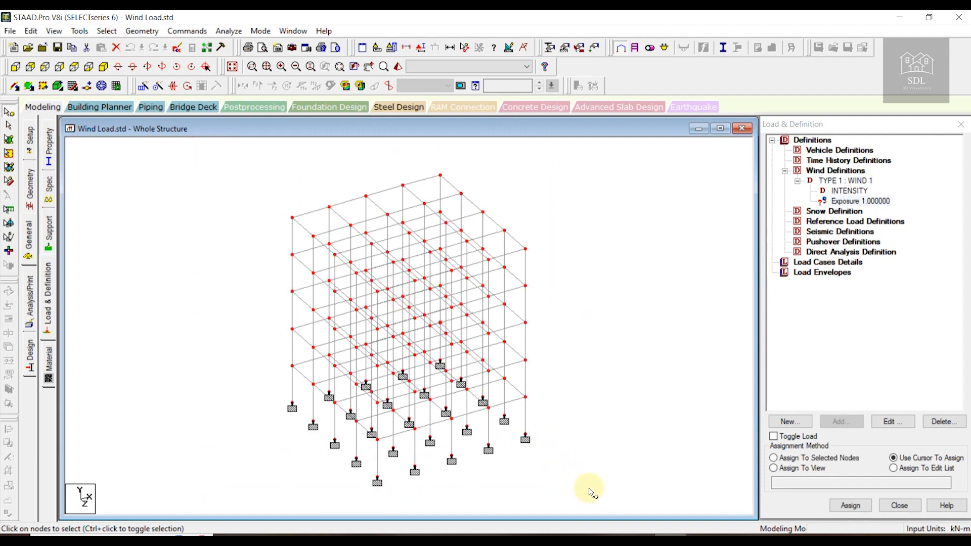
left_click(793, 459)
left_click(850, 506)
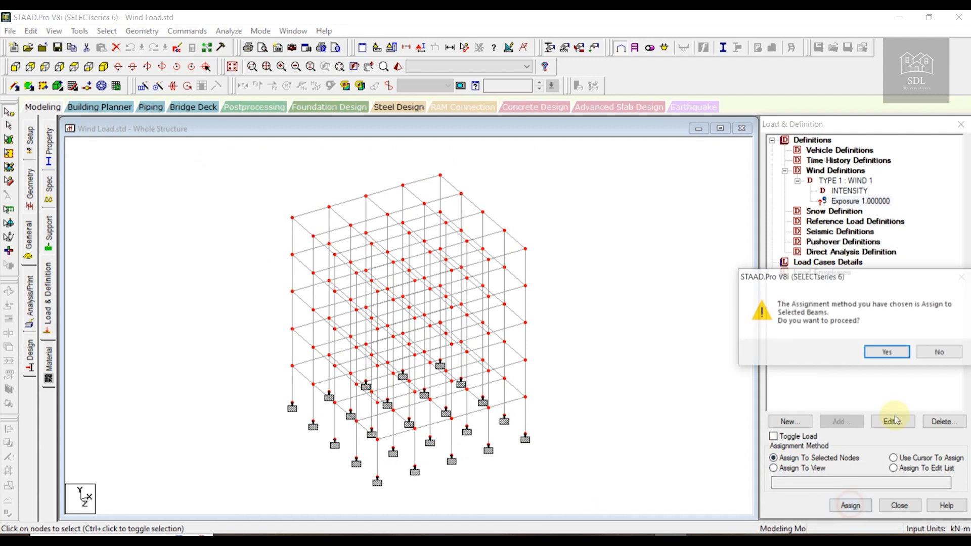
left_click(888, 353)
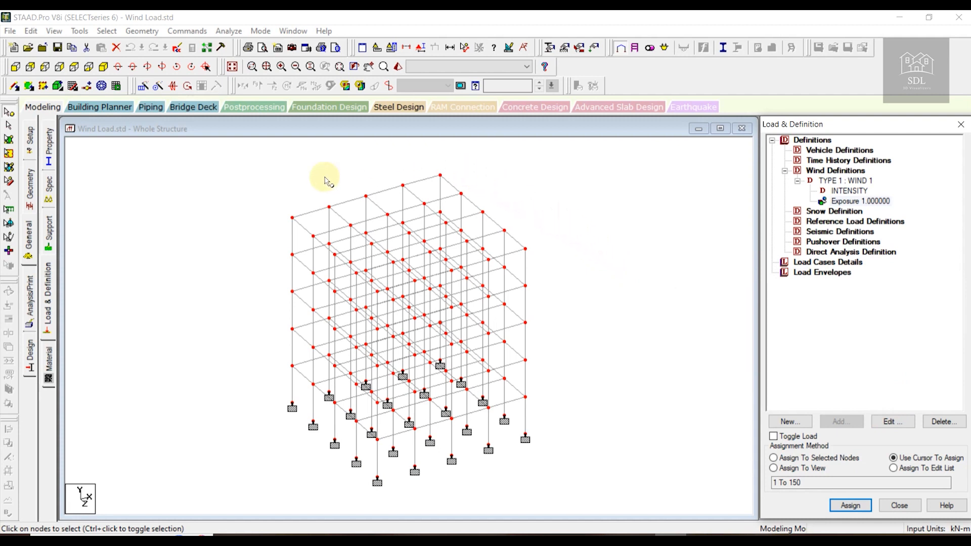
left_click(598, 326)
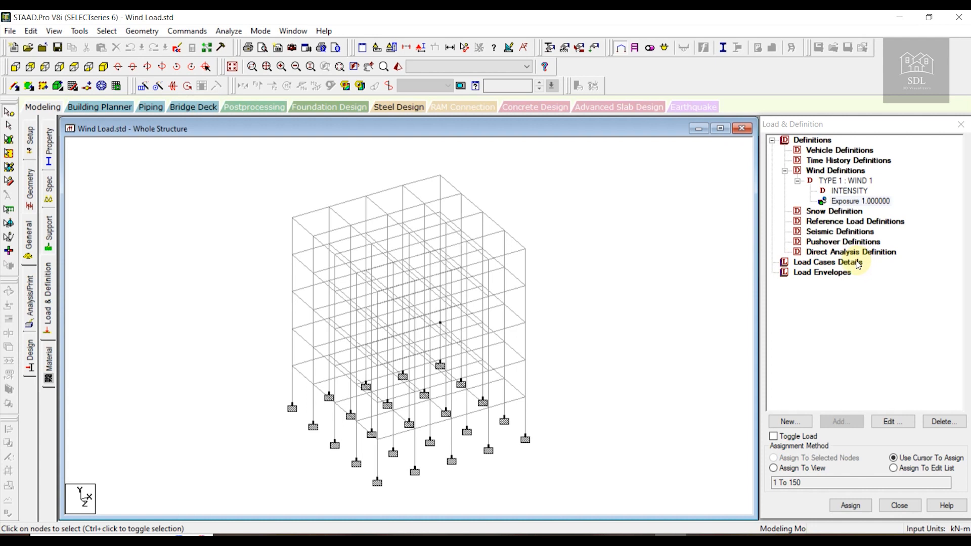
- Add primary load case 1 with loading type Dead and the title DL
left_click(820, 263)
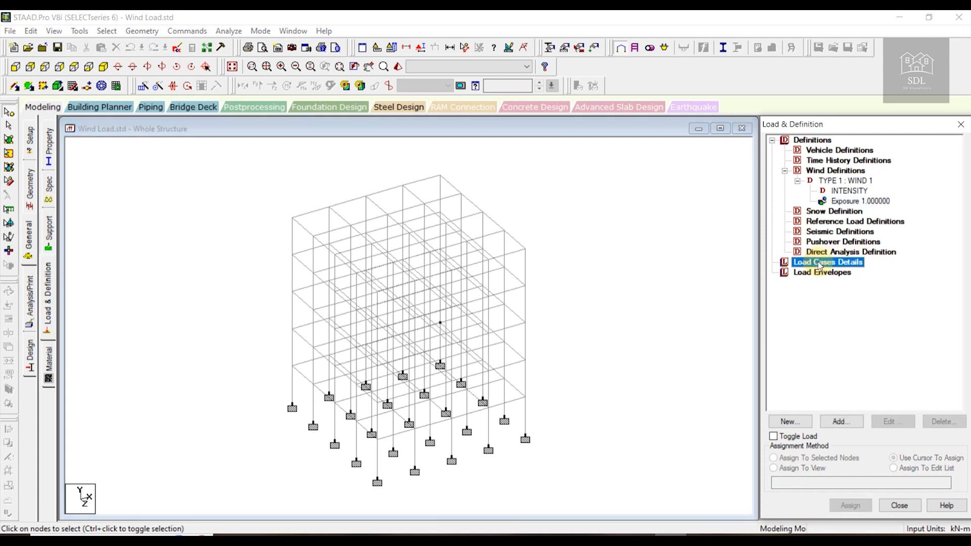
left_click(850, 421)
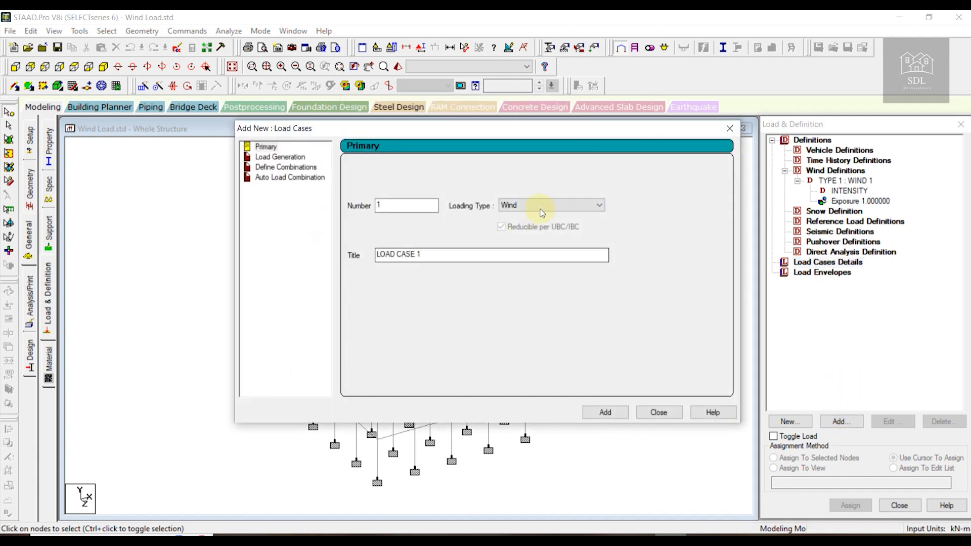
left_click(542, 208)
left_click(540, 216)
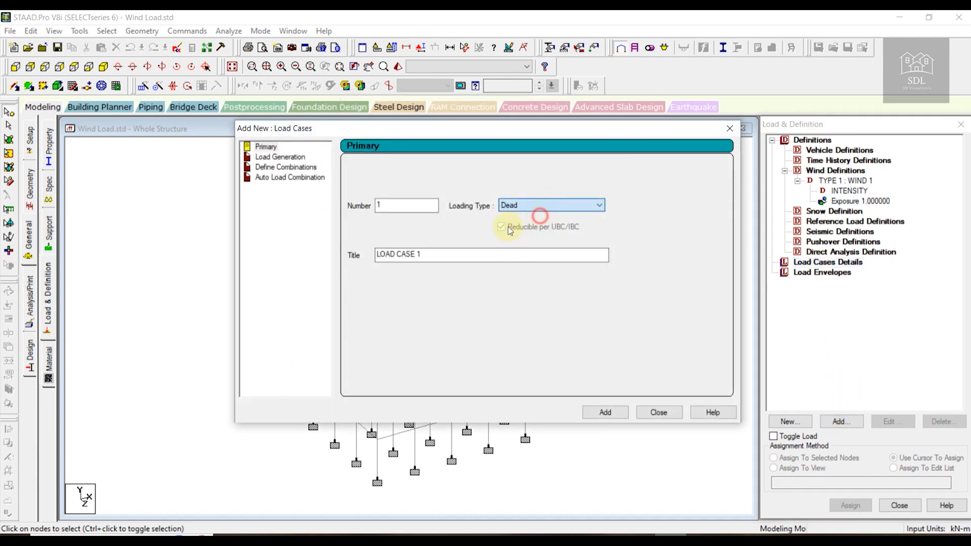
double_click(426, 254)
type("DL")
left_click(606, 411)
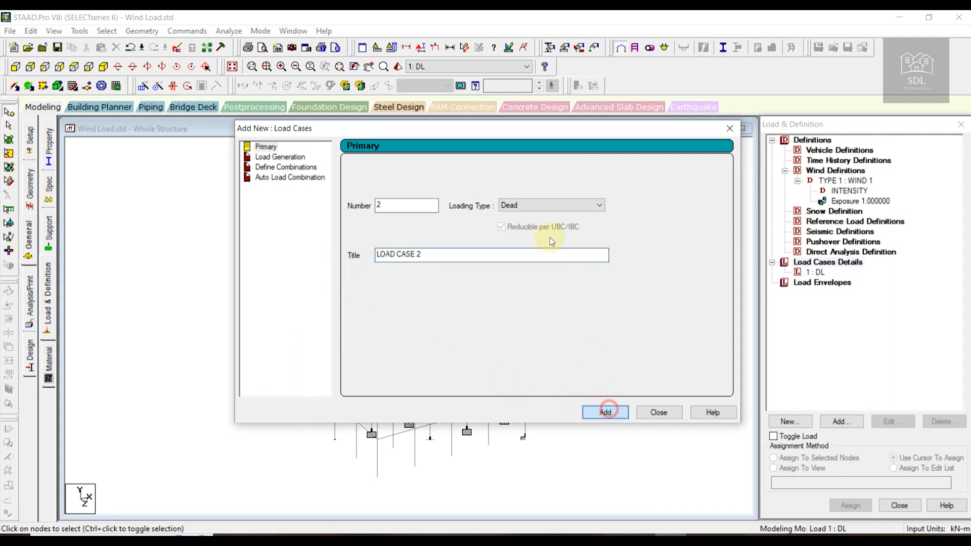
- Add primary load case 2 with loading type Live and the title LL
left_click(572, 204)
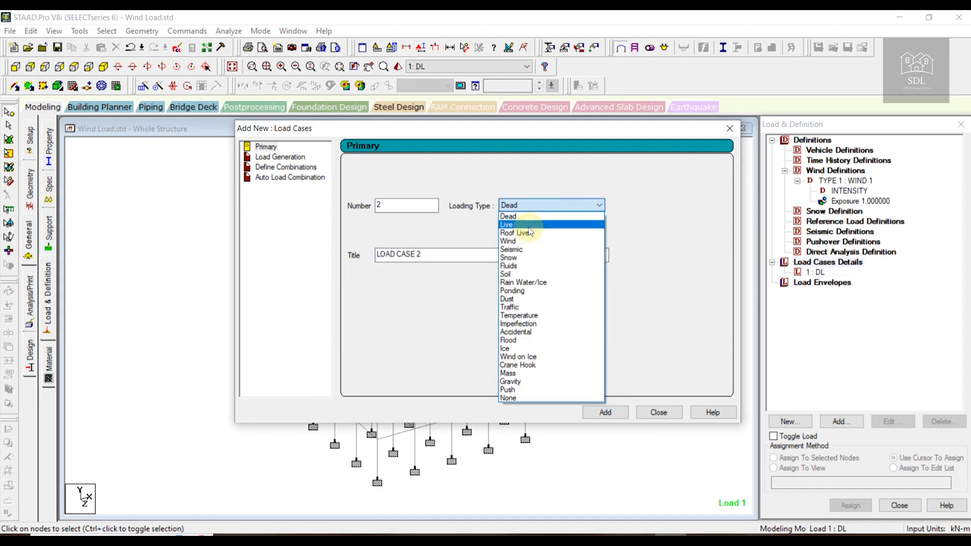
left_click(521, 224)
left_click(474, 249)
left_click_drag(439, 249, 321, 253)
type("LL")
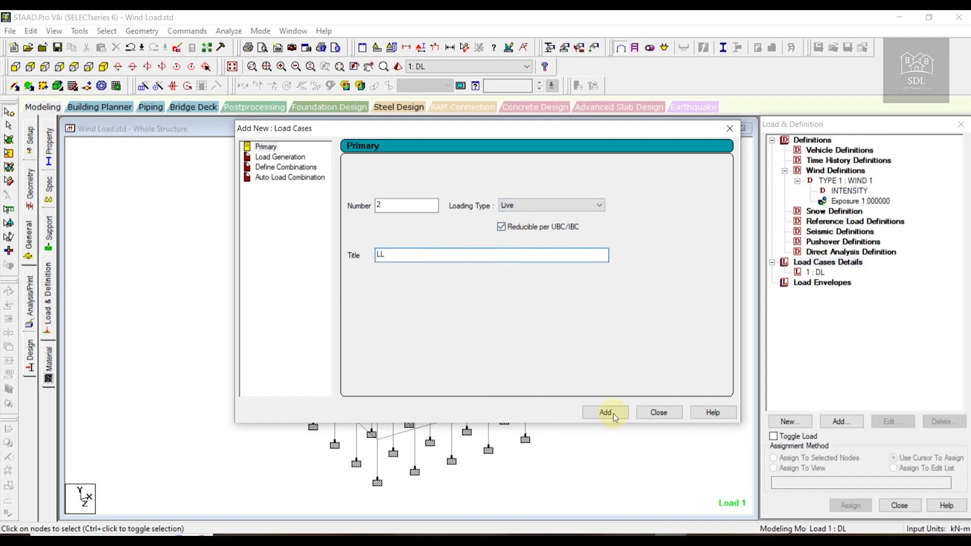
left_click(605, 412)
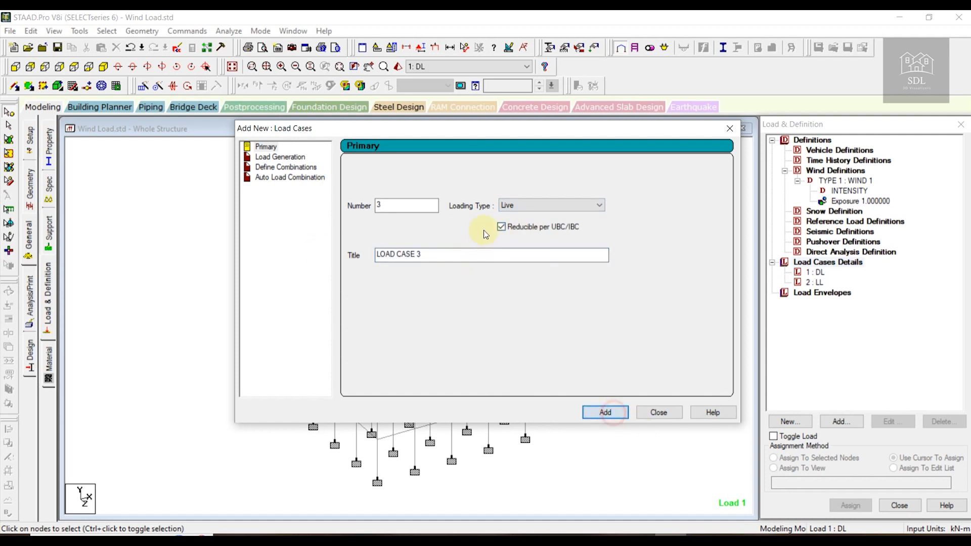
- Add load cases 3 and 4 with loading type Wind, titled W X and W -X
left_click(572, 205)
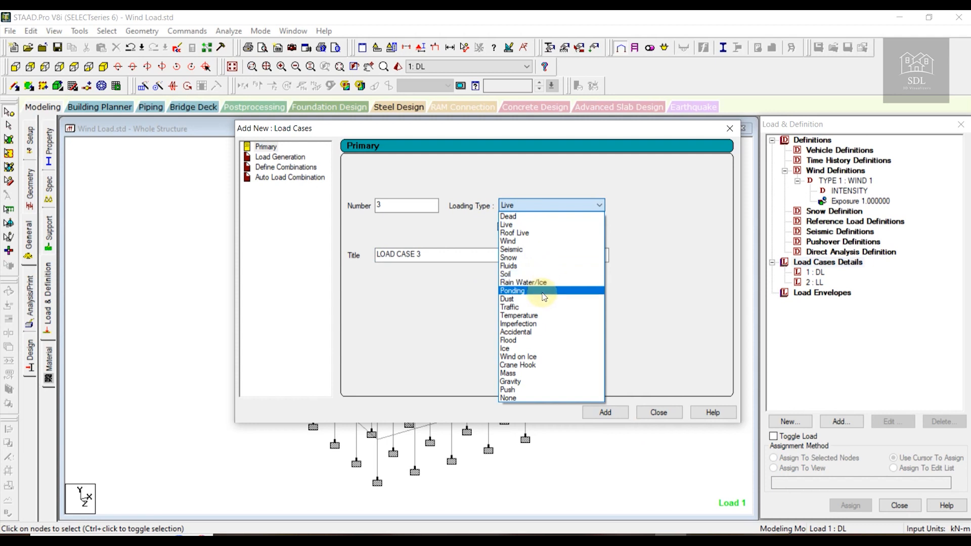
left_click(549, 245)
double_click(455, 255)
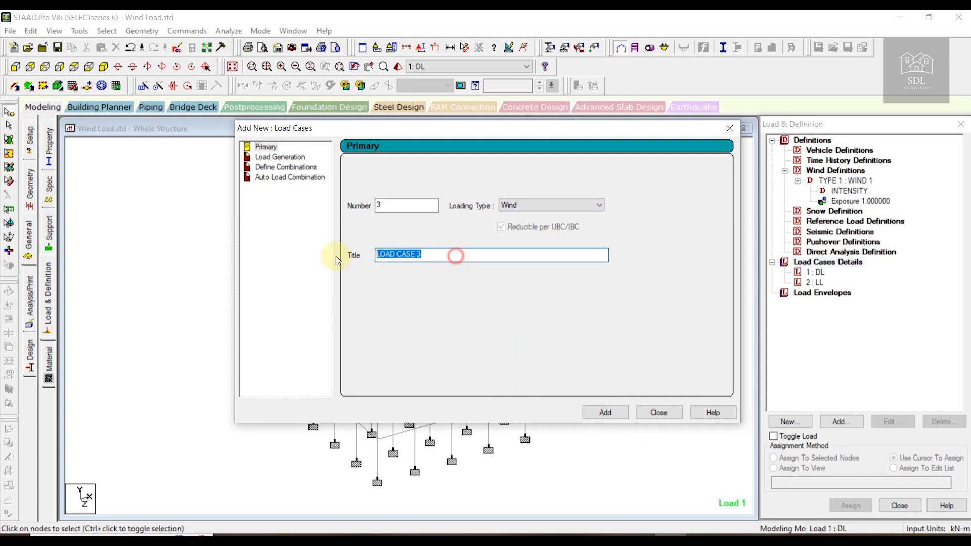
type("W X")
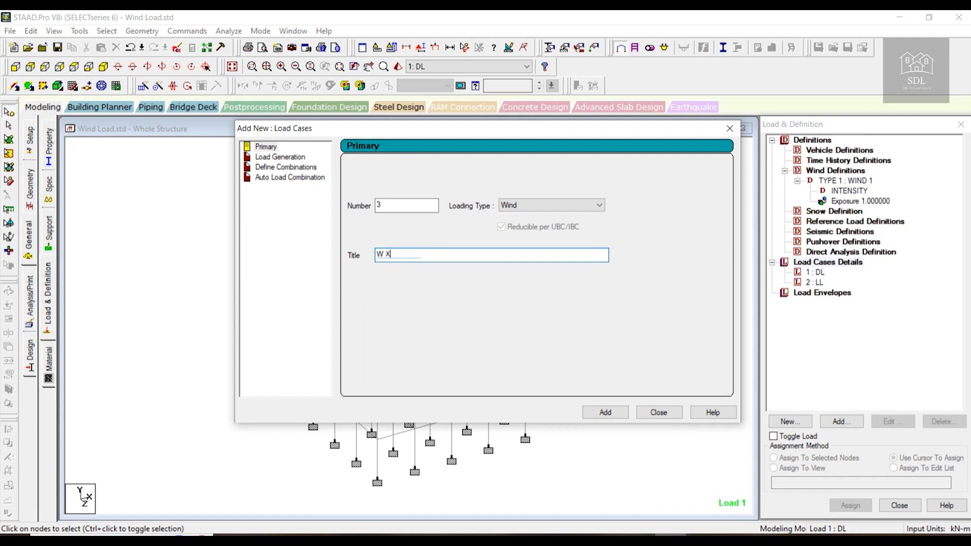
left_click(605, 411)
left_click_drag(431, 254, 293, 255)
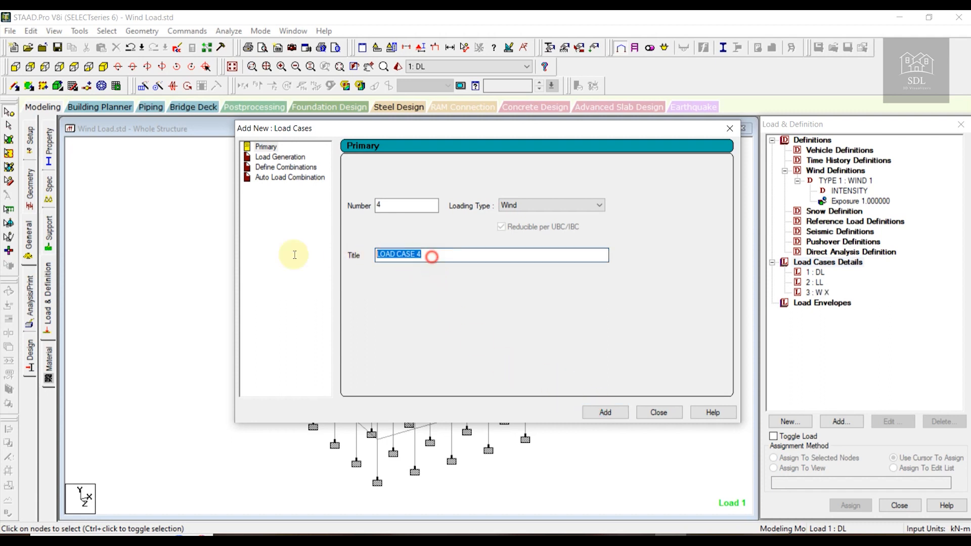
type("W -X")
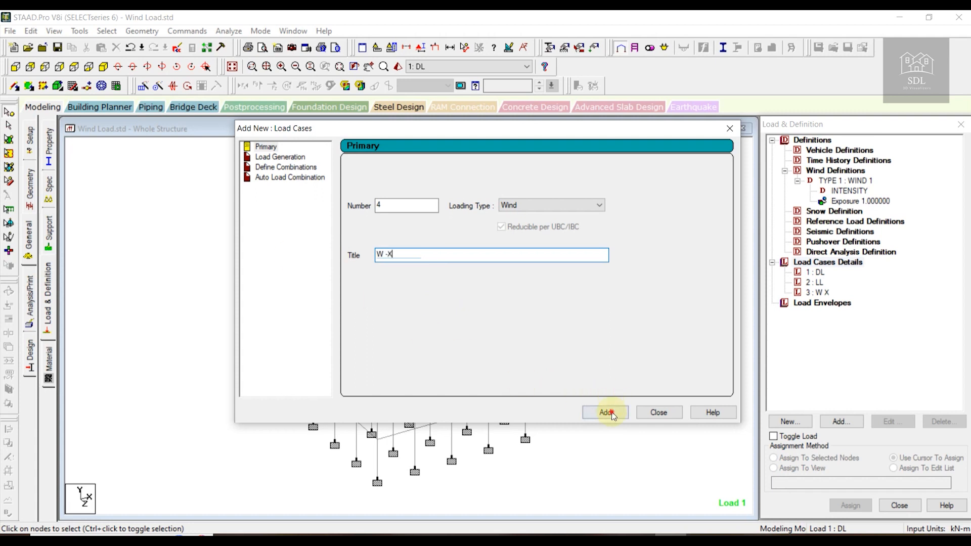
left_click(610, 412)
- Add Wind load cases 5 and 6 titled W Z and W -Z, and finish adding load cases
left_click_drag(448, 255, 249, 256)
type("W")
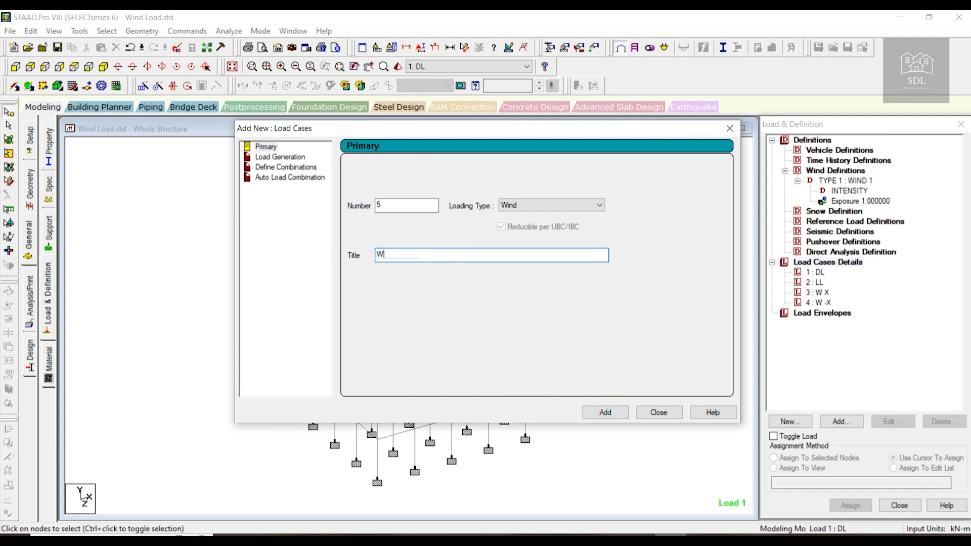
type(" Z")
left_click(601, 412)
left_click_drag(440, 254, 338, 255)
type("W")
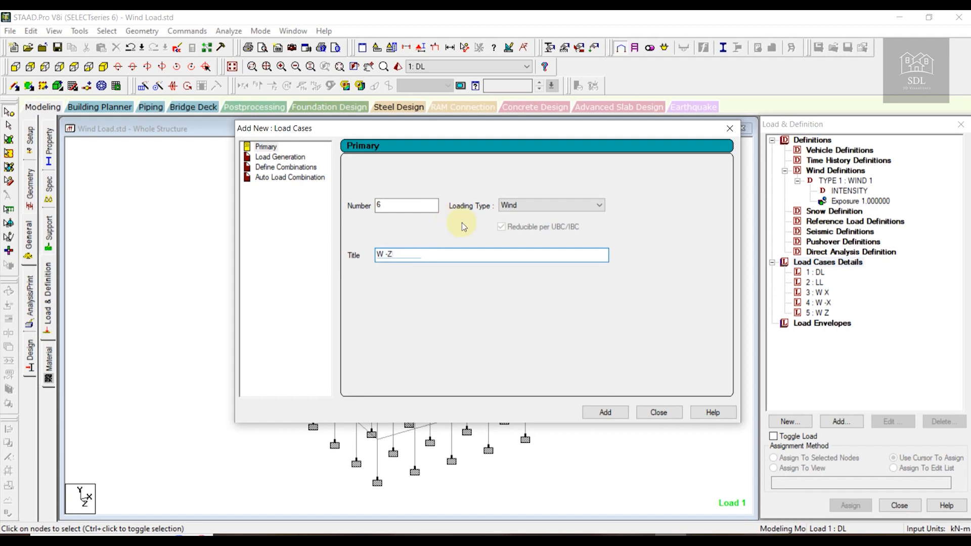
left_click(609, 414)
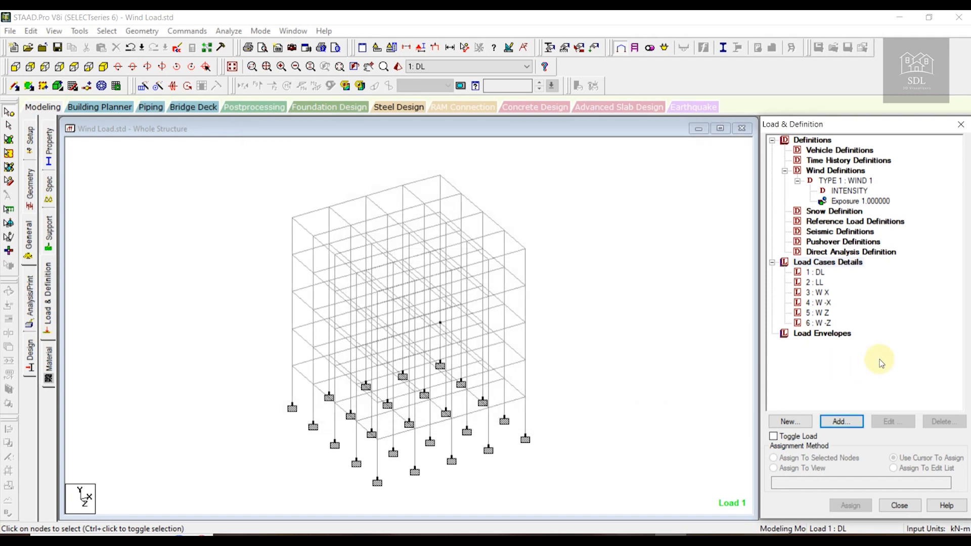
- Add a selfweight load in the Y direction with factor -1.5 to the DL load case
left_click(816, 273)
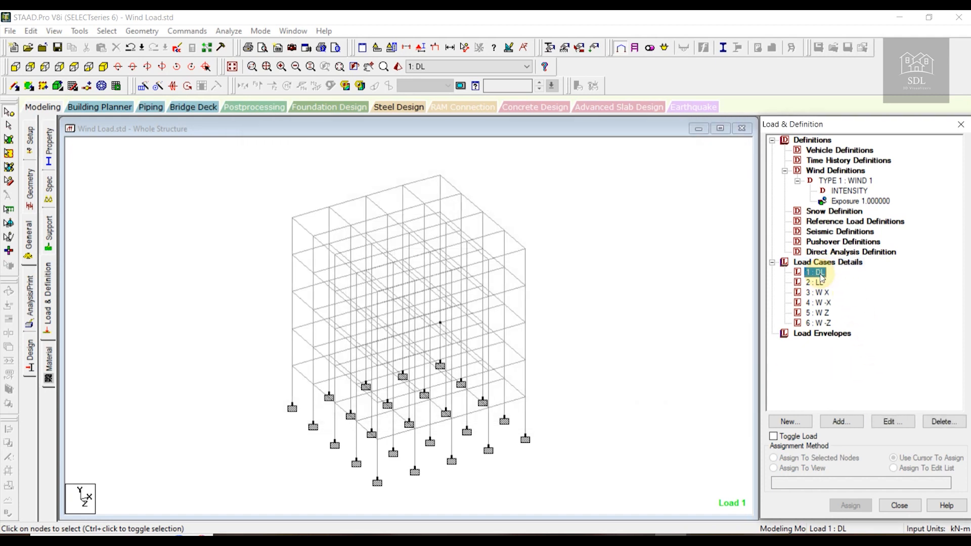
left_click(847, 422)
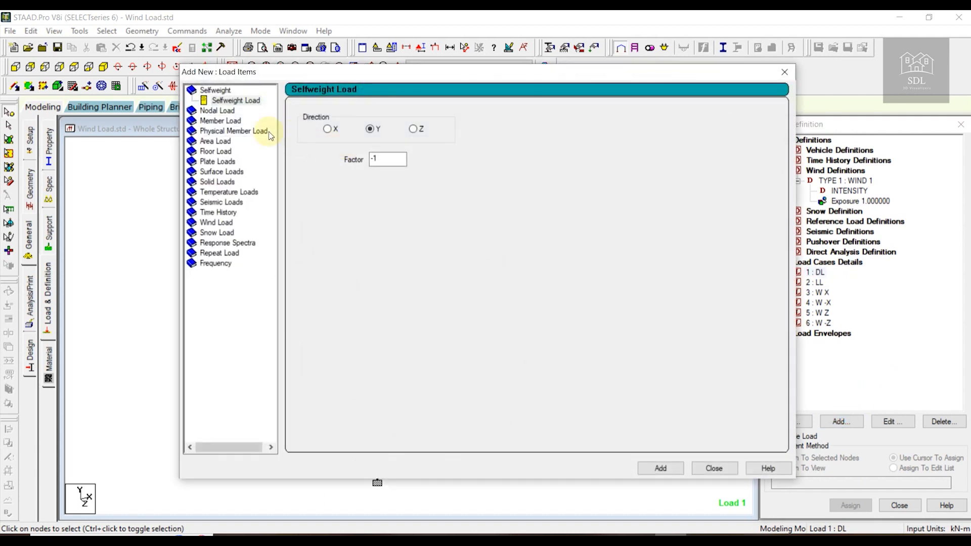
left_click(396, 159)
left_click(661, 467)
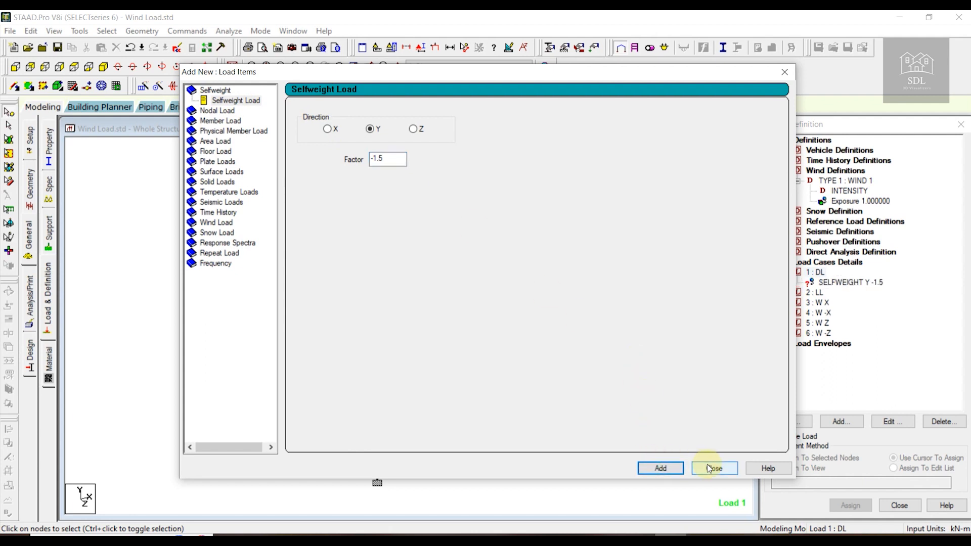
left_click(709, 468)
- Assign the DL selfweight load to all members in the view and clear the selection
left_click(851, 283)
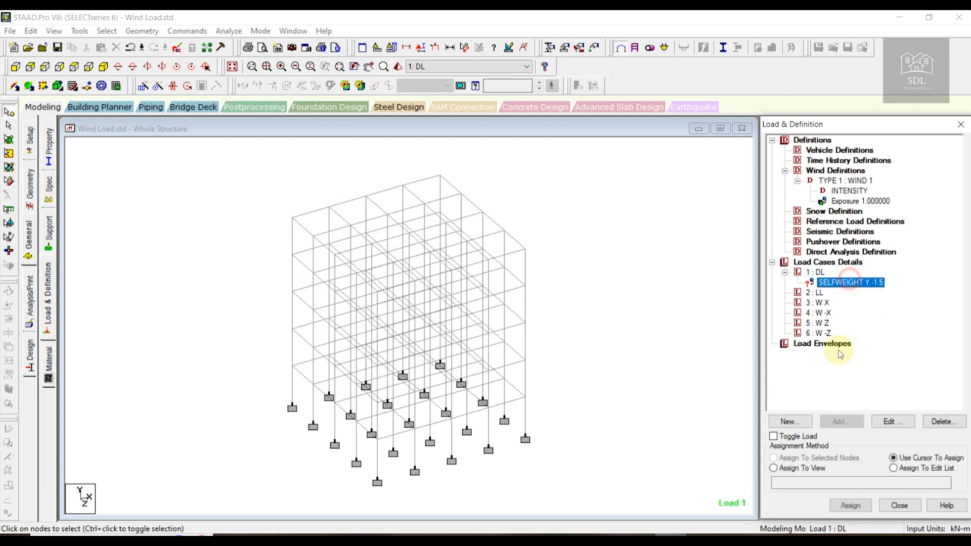
left_click(799, 468)
left_click(850, 506)
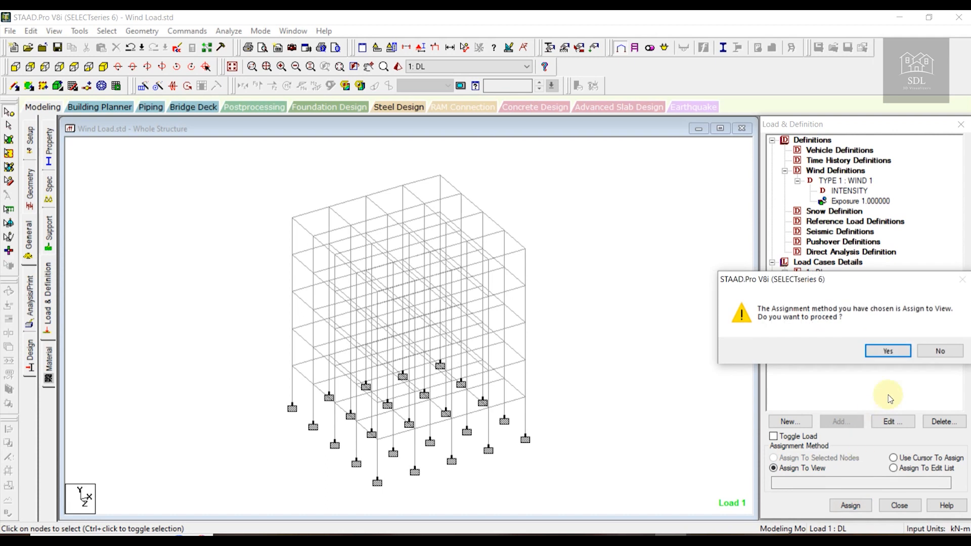
left_click(887, 349)
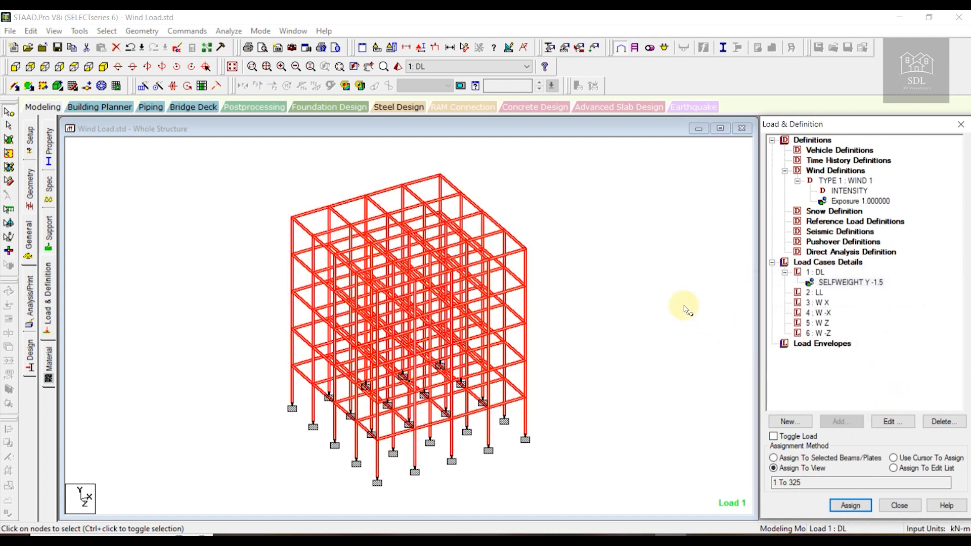
left_click(683, 310)
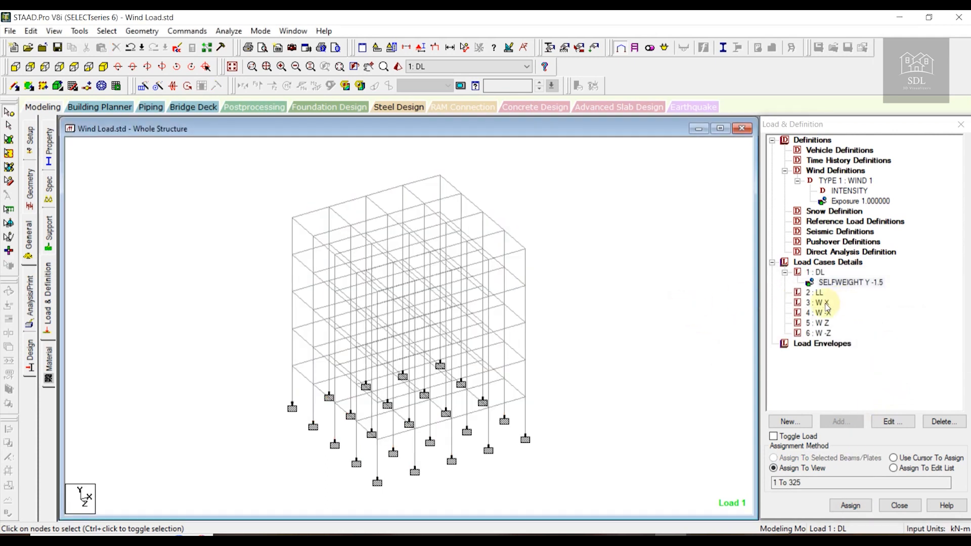
- Add a uniform member force of -13.50 kN/m in the GY direction to the DL load case
left_click(815, 272)
left_click(848, 422)
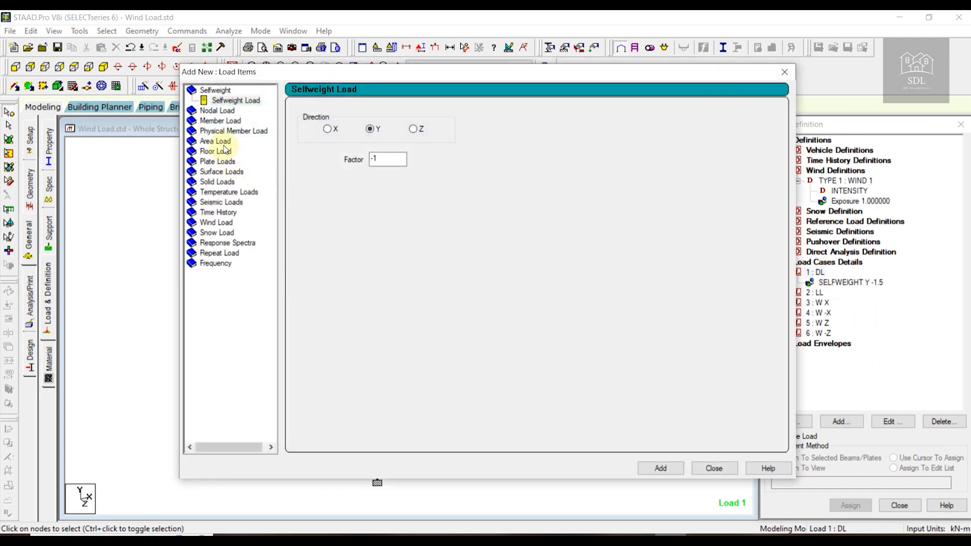
left_click(230, 121)
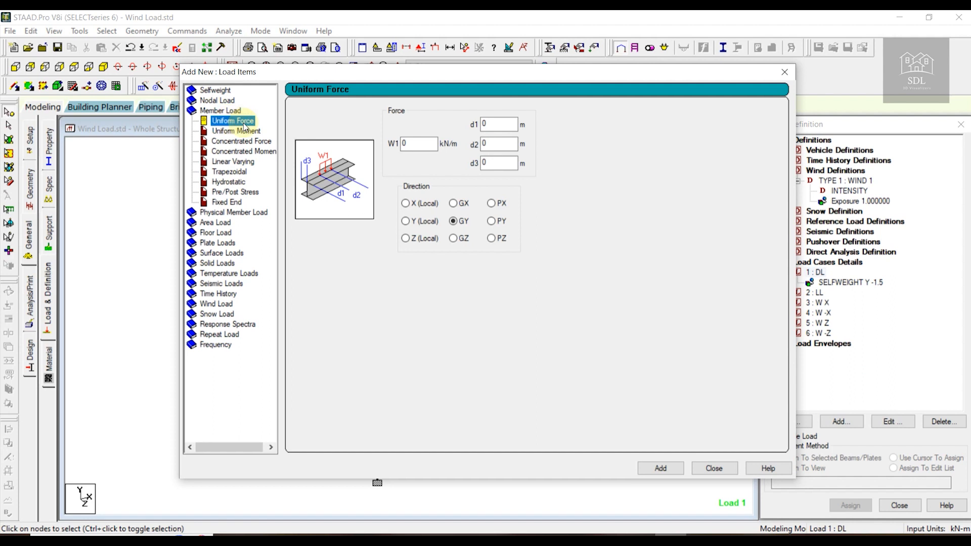
left_click(421, 146)
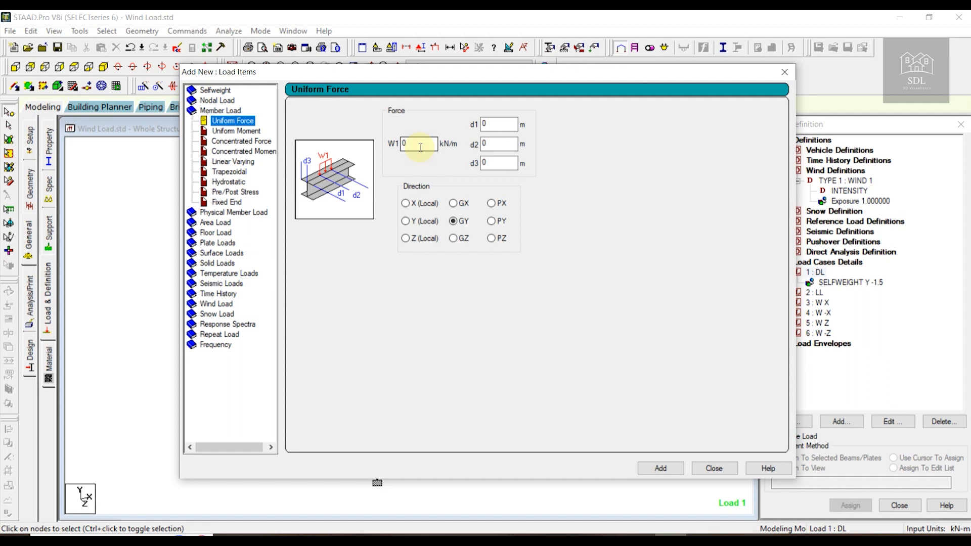
left_click(420, 147)
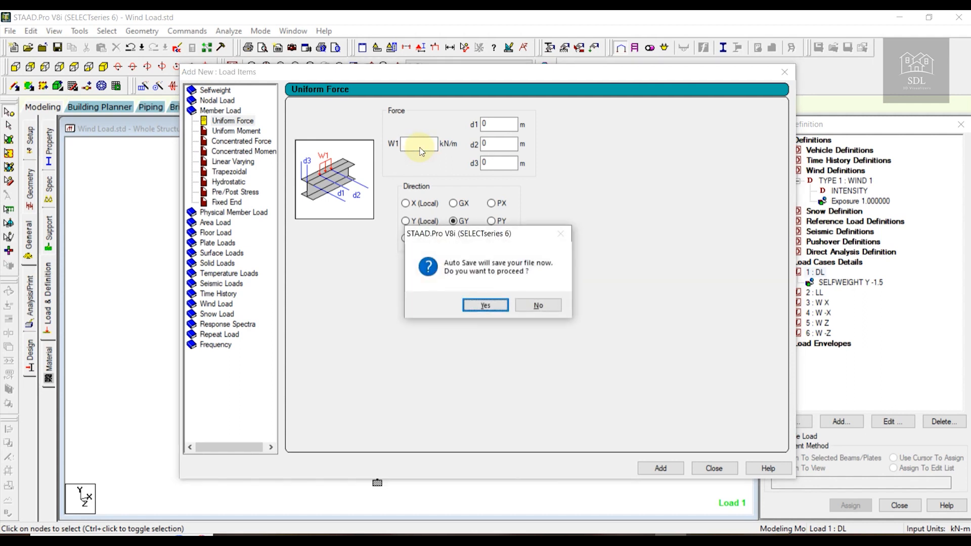
left_click(551, 307)
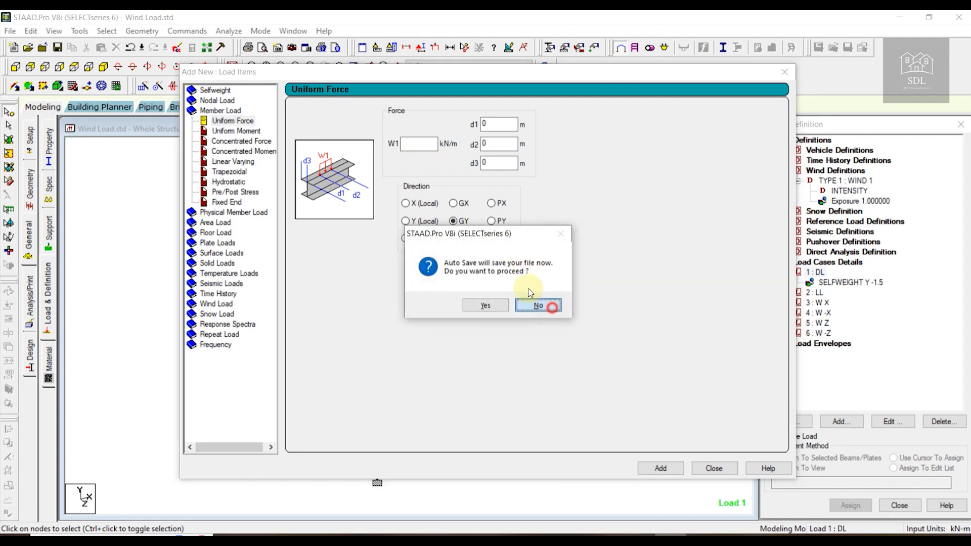
left_click(407, 144)
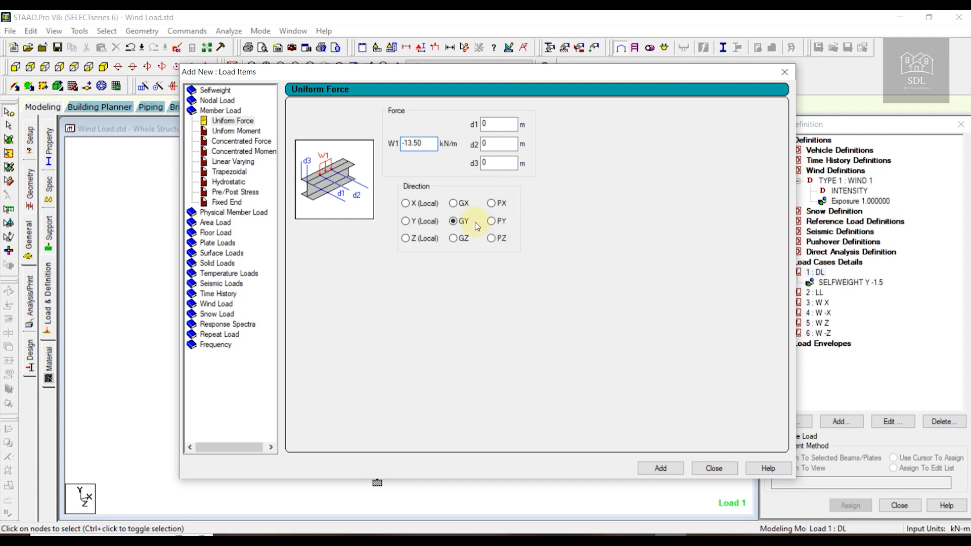
left_click(666, 469)
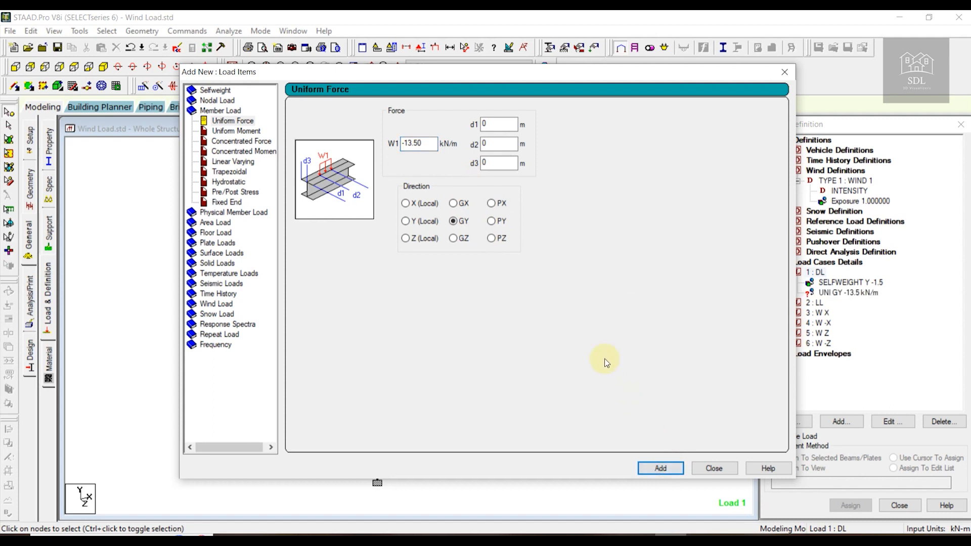
- Add a DL floor load of -4.75 kN/m2 in Global Y over the Y range 3 to 15 m, and finish adding DL items
left_click(217, 233)
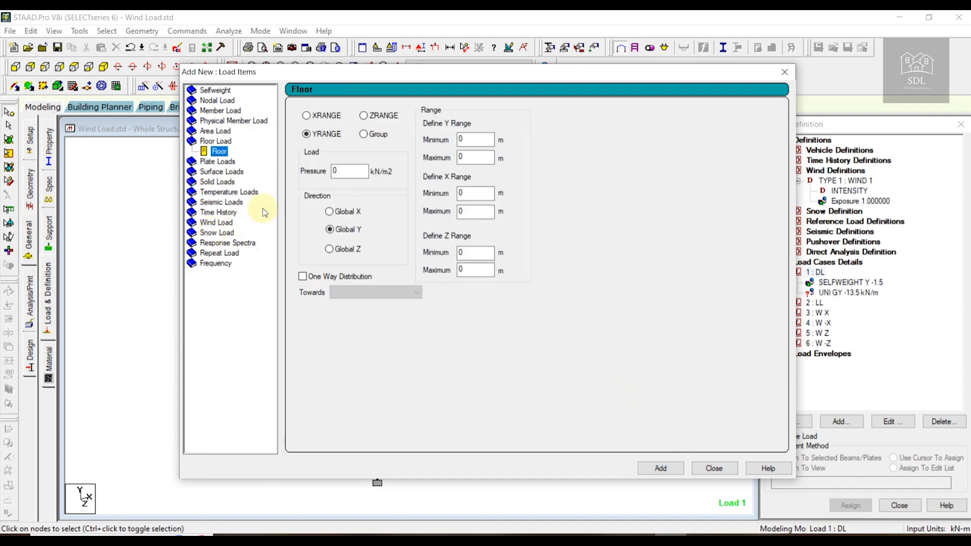
double_click(357, 172)
type("-4.75")
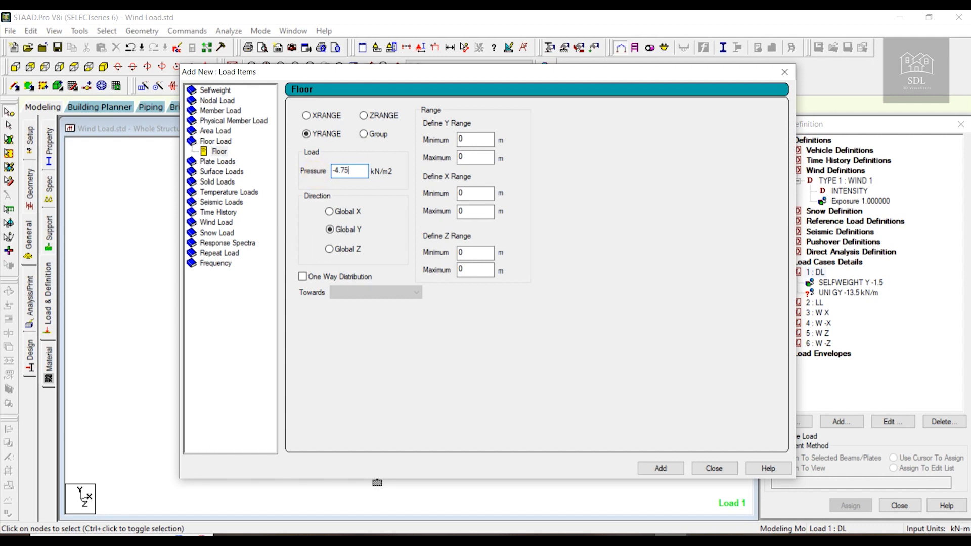
double_click(467, 141)
type("3")
key("Tab")
left_click(661, 469)
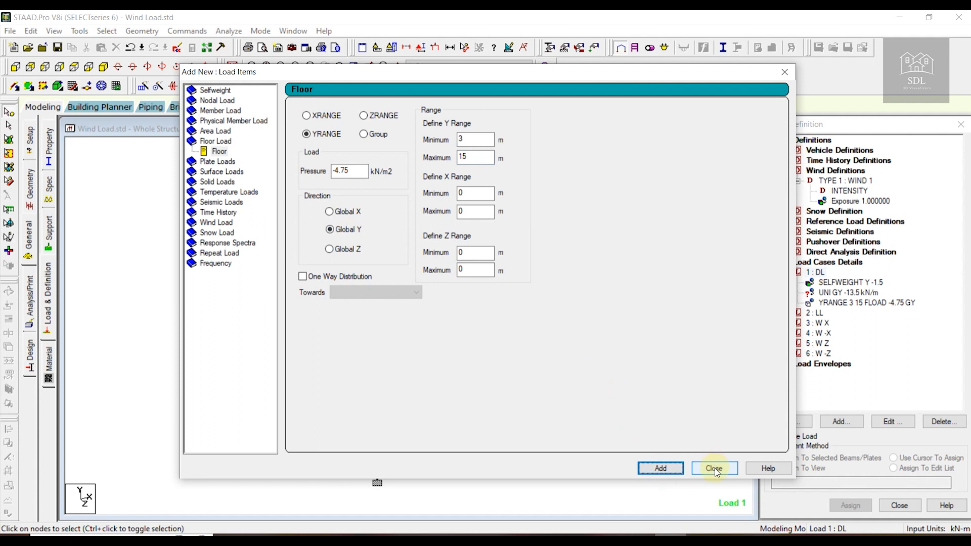
left_click(714, 469)
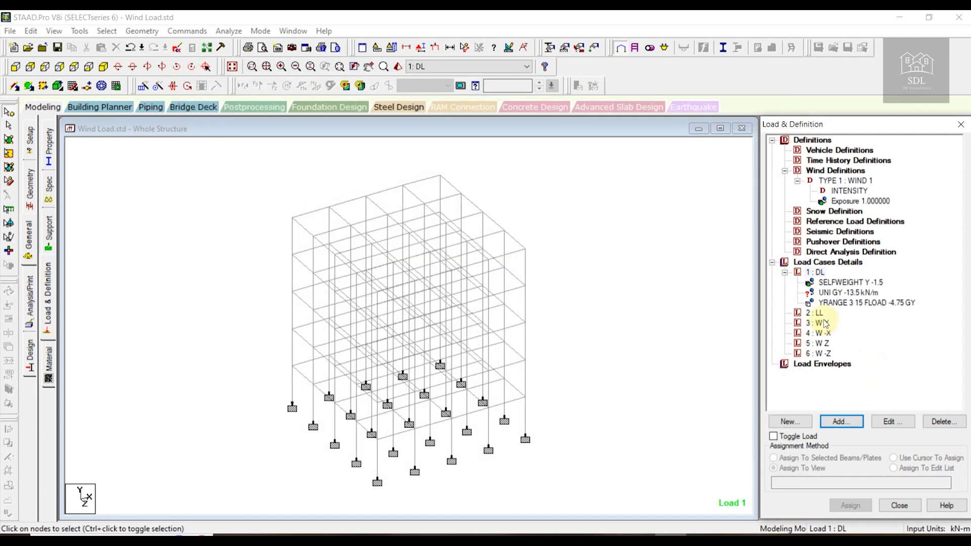
- Add a Type 1 wind load to case W X on the X windward face, factor 1, Y range 3 to 15 m
left_click(823, 323)
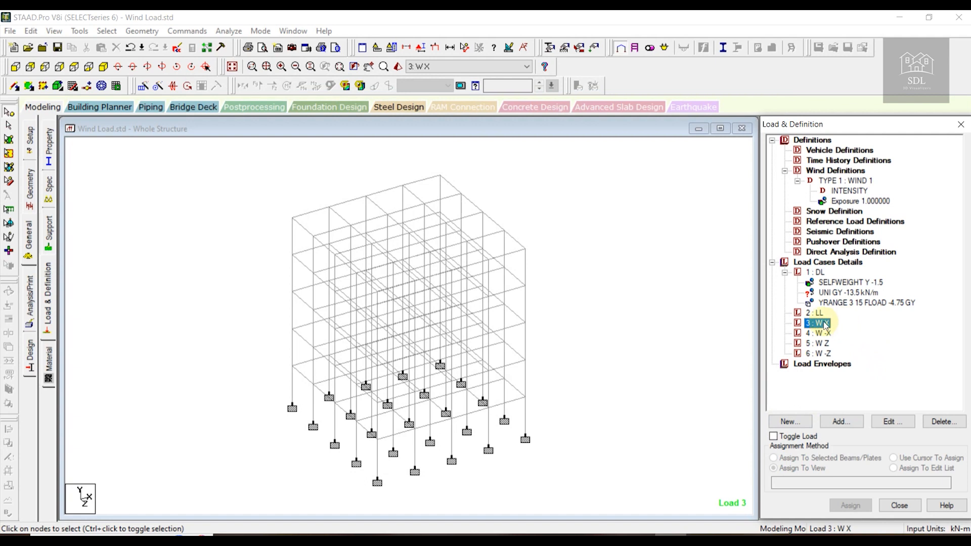
left_click(841, 422)
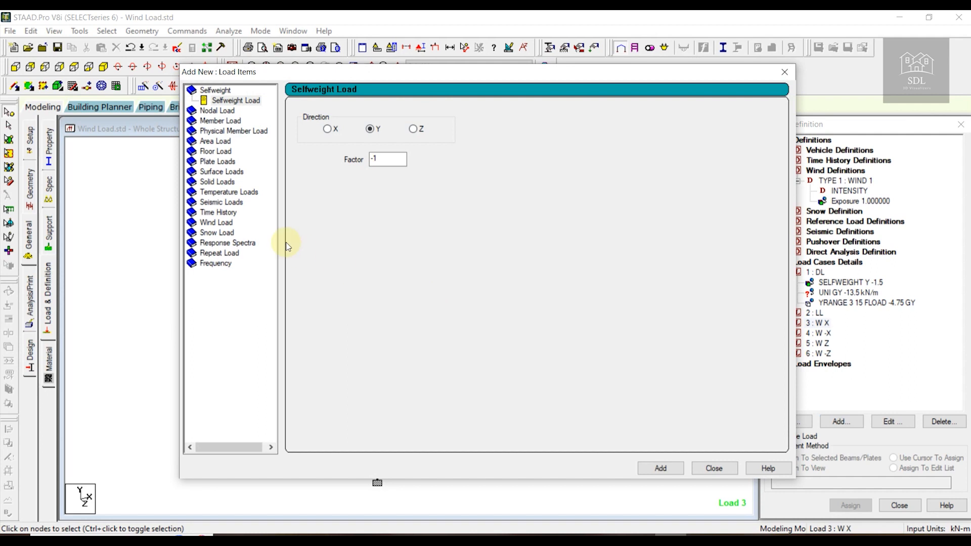
left_click(215, 222)
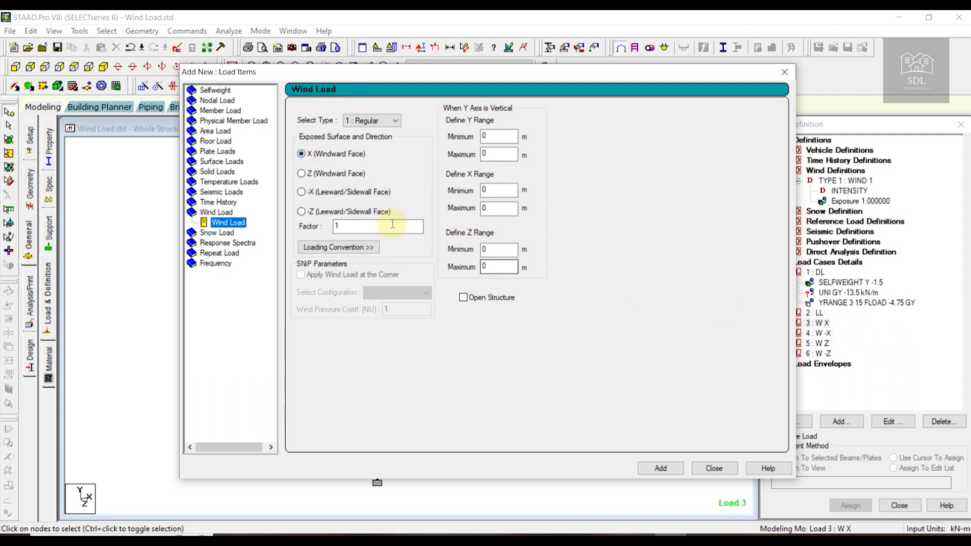
left_click(319, 154)
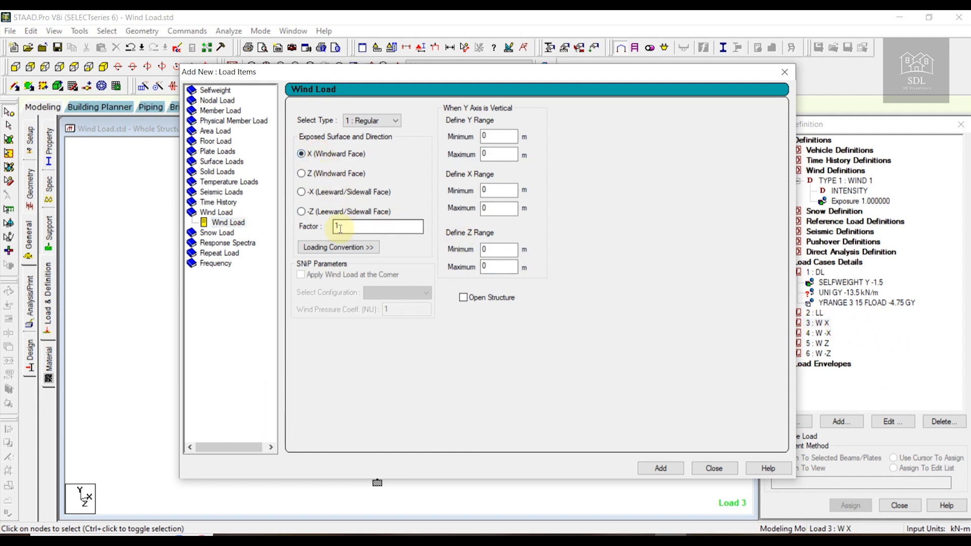
double_click(496, 141)
type("3")
key("Tab")
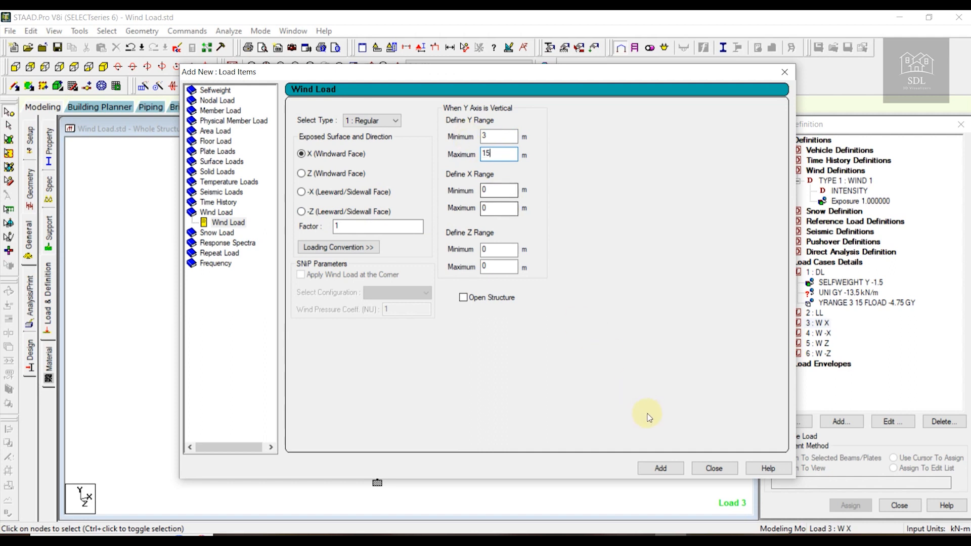
left_click(661, 469)
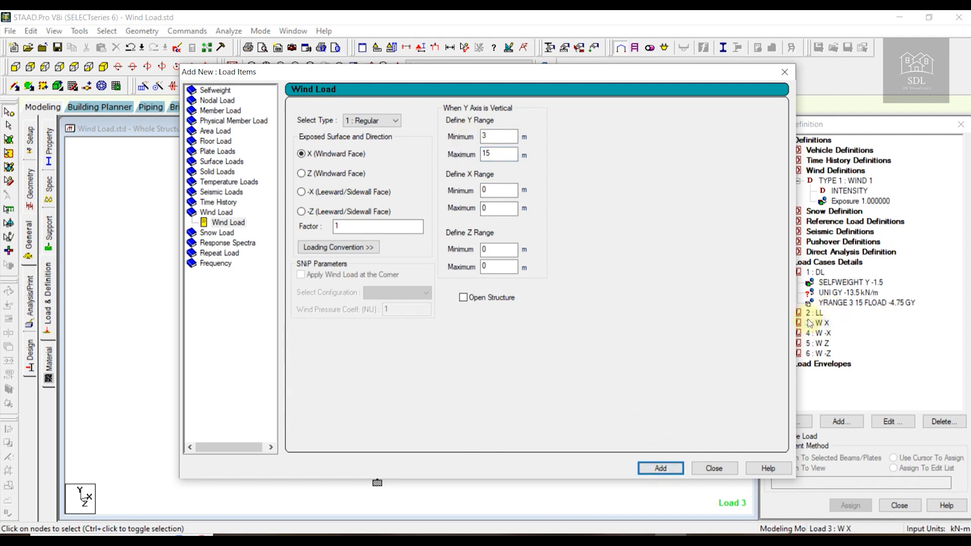
left_click(661, 468)
left_click(712, 468)
- Add a Type 1 wind load to case W -X on the X windward face, factor -1, Y range 3 to 15 m
left_click(818, 344)
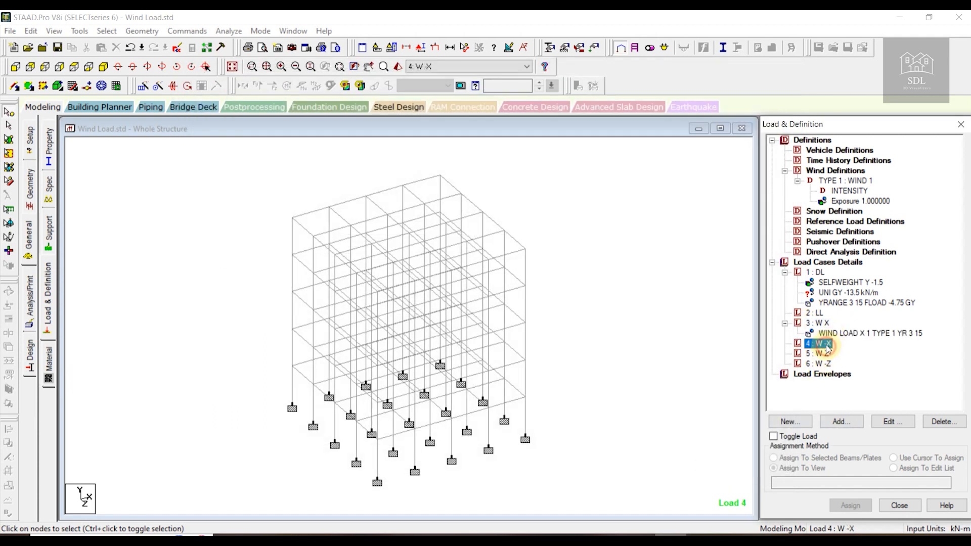
left_click(840, 419)
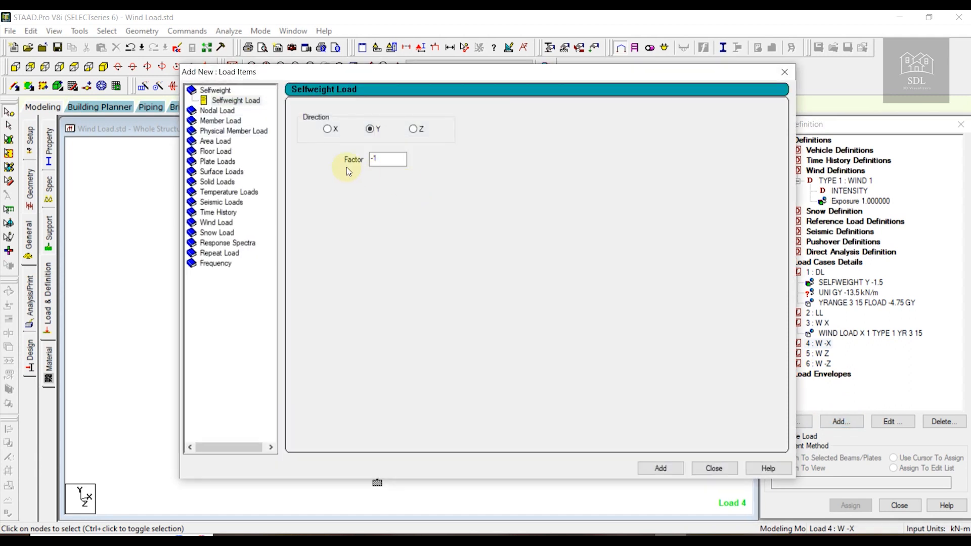
left_click(217, 222)
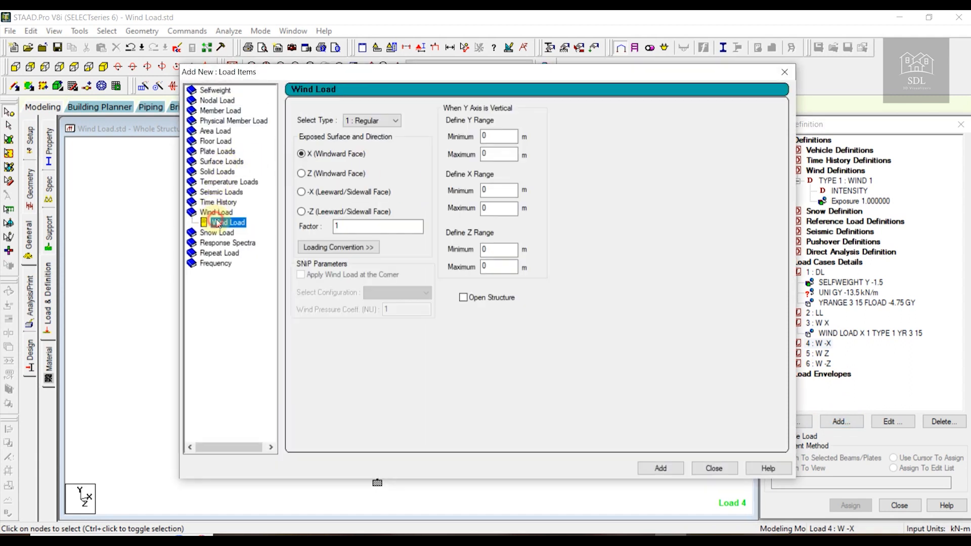
left_click(302, 154)
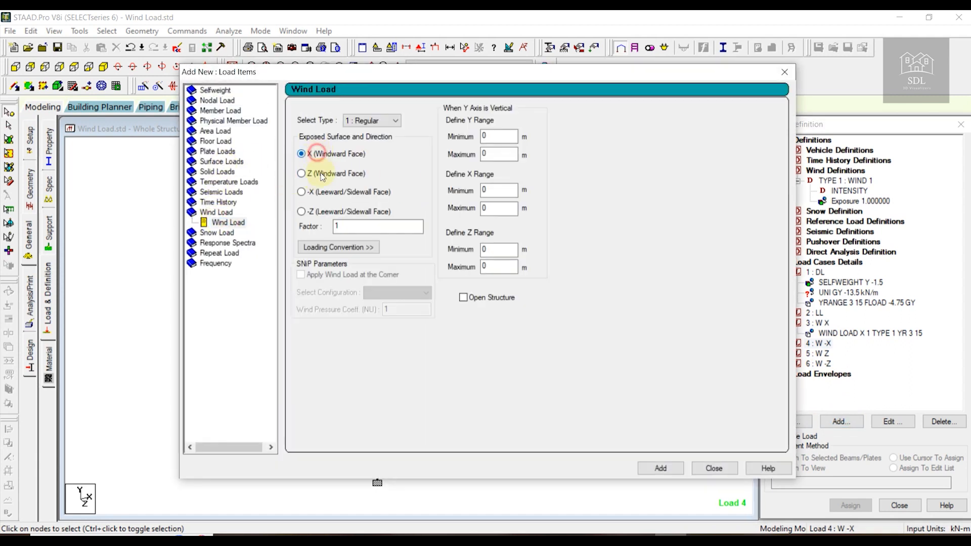
left_click(334, 227)
type("-")
double_click(496, 137)
type("3")
key("Tab")
type("15")
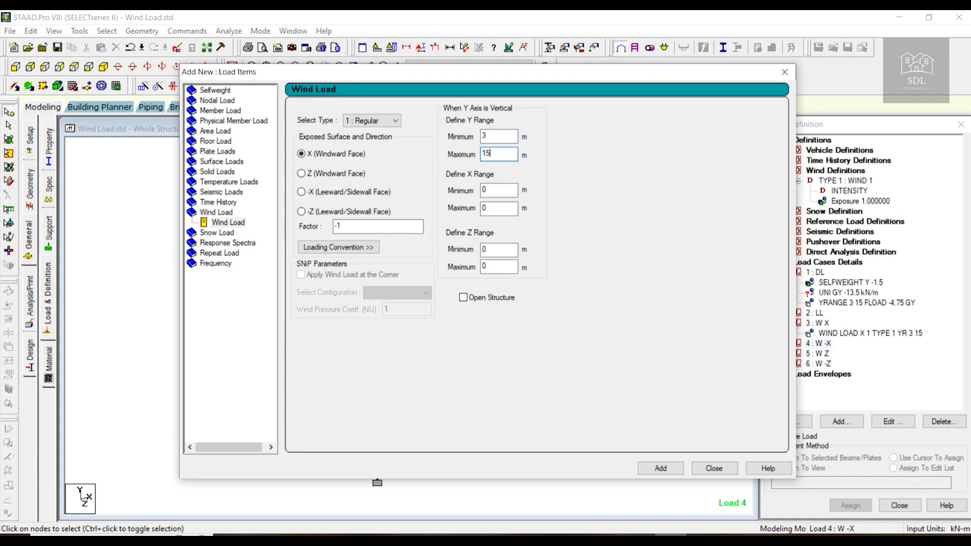
left_click(667, 465)
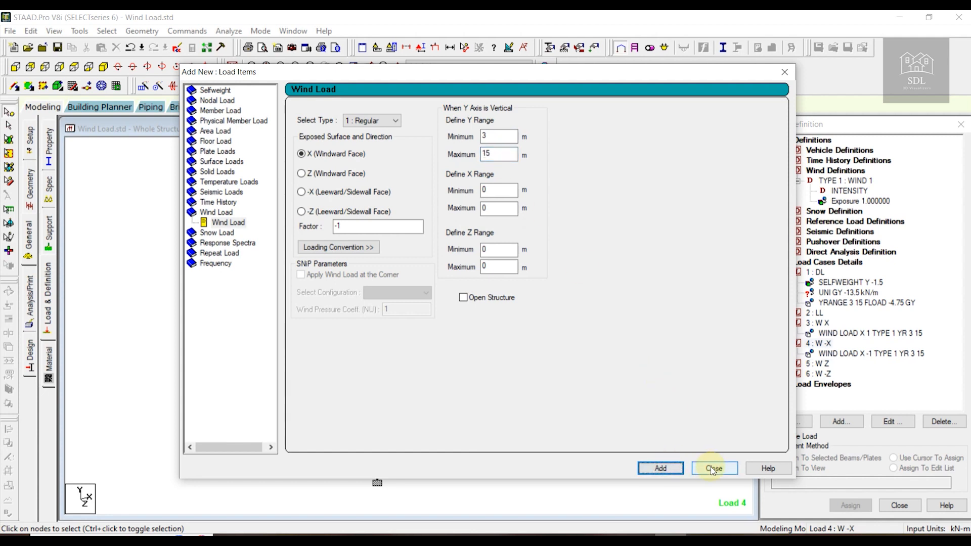
left_click(713, 467)
- Add a Type 1 wind load to case W Z on the Z windward face, factor 1, Y range 3 to 15 m
left_click(818, 363)
left_click(841, 421)
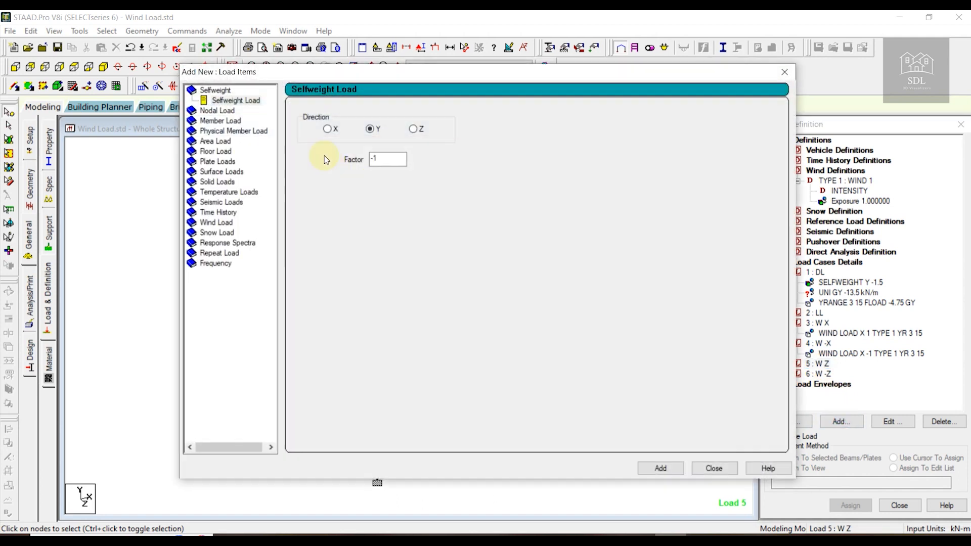
double_click(217, 222)
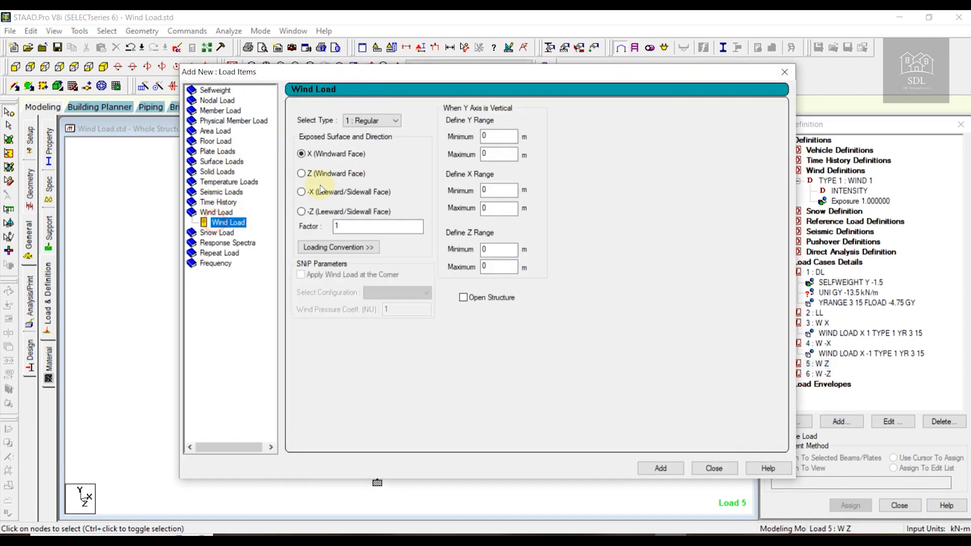
left_click(302, 174)
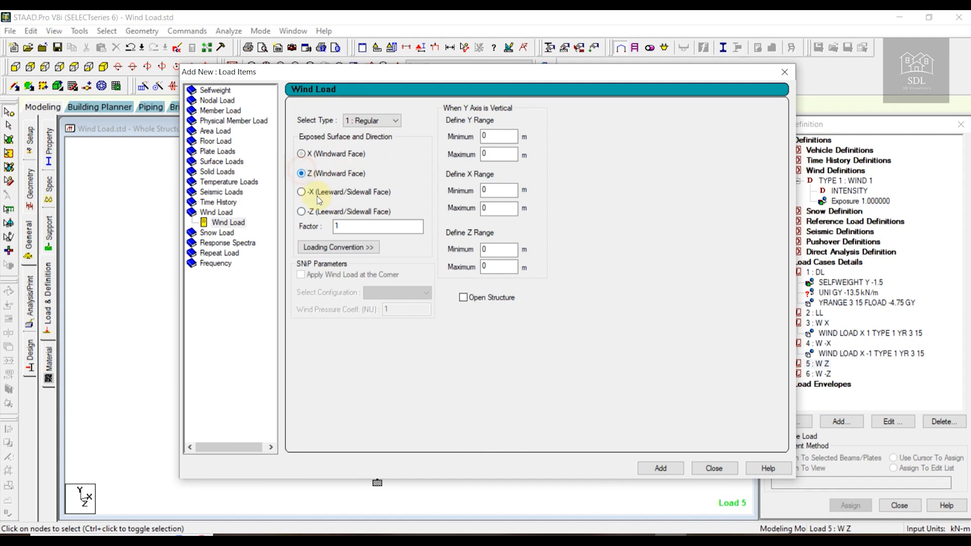
left_click(348, 226)
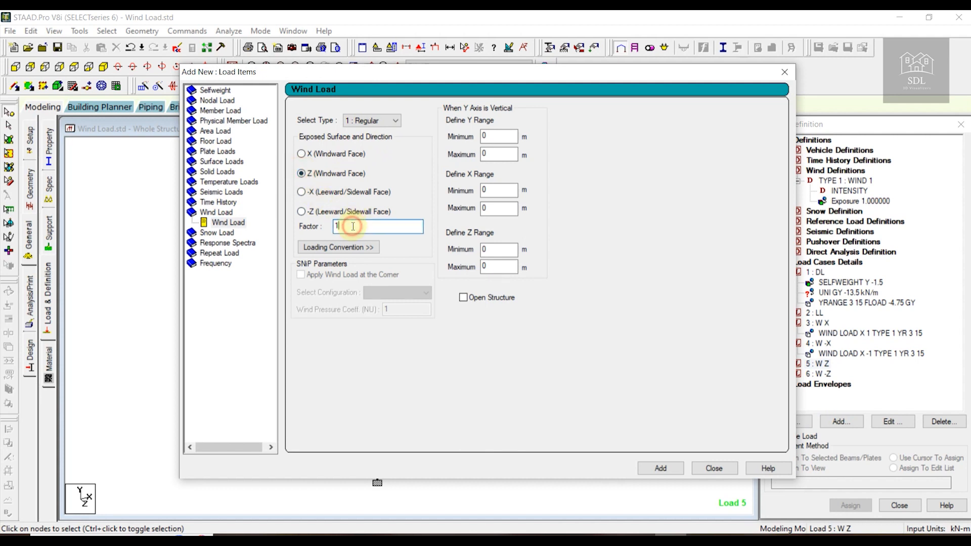
double_click(498, 136)
type("3")
key("Tab")
type("15")
left_click(662, 468)
left_click(728, 466)
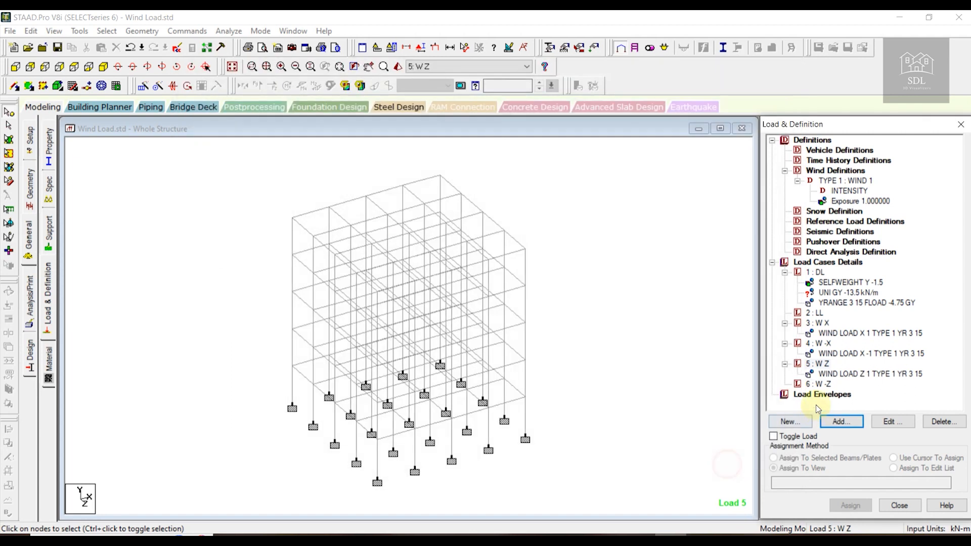
- Add a Type 1 wind load to case W -Z on the Z windward face, factor -1, Y range 3 to 15 m
left_click(817, 384)
left_click(840, 420)
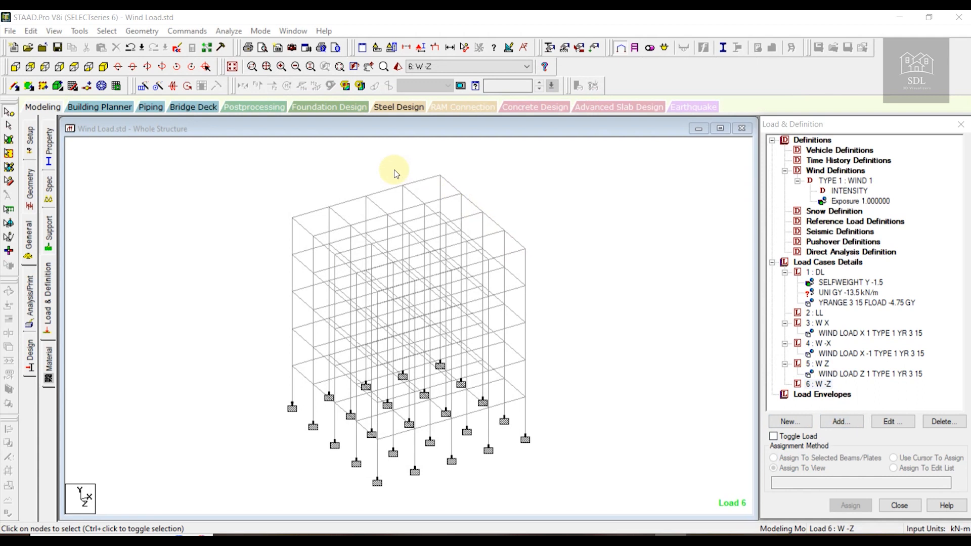
left_click(223, 213)
left_click(223, 213)
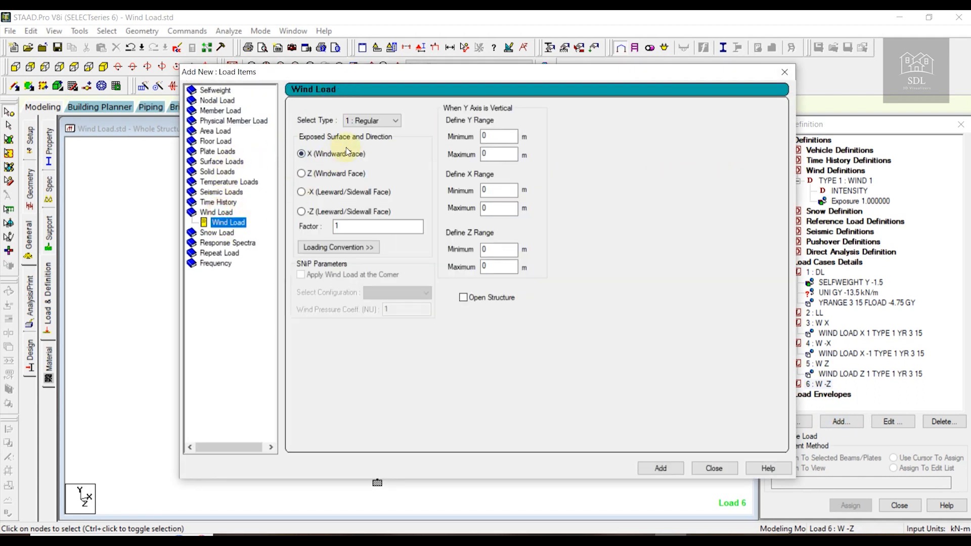
left_click(318, 176)
left_click(337, 225)
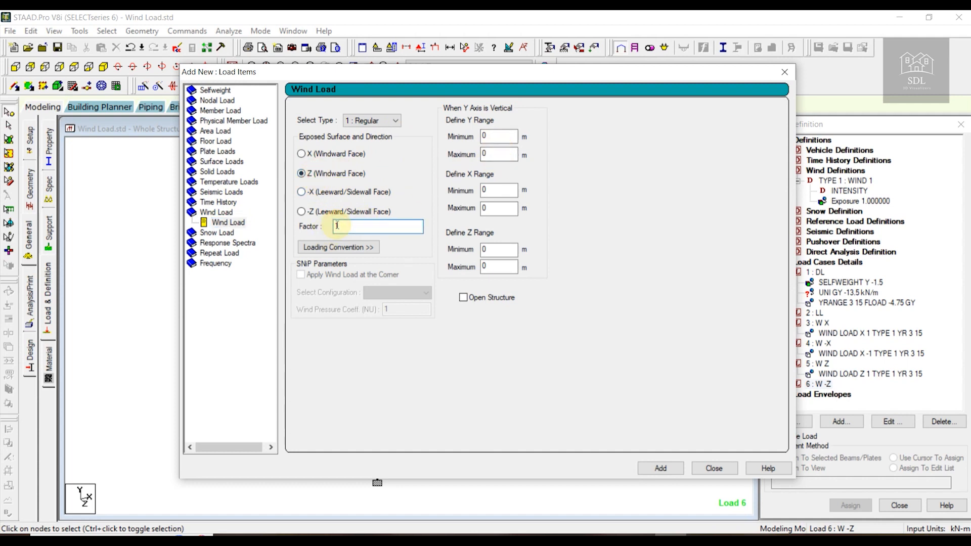
type("-")
left_click(490, 136)
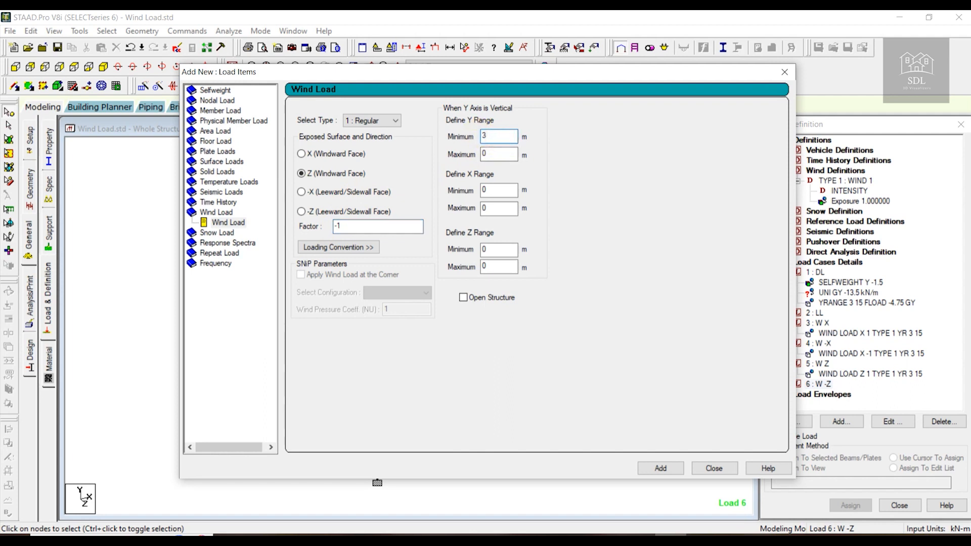
double_click(500, 153)
type("15")
left_click(661, 467)
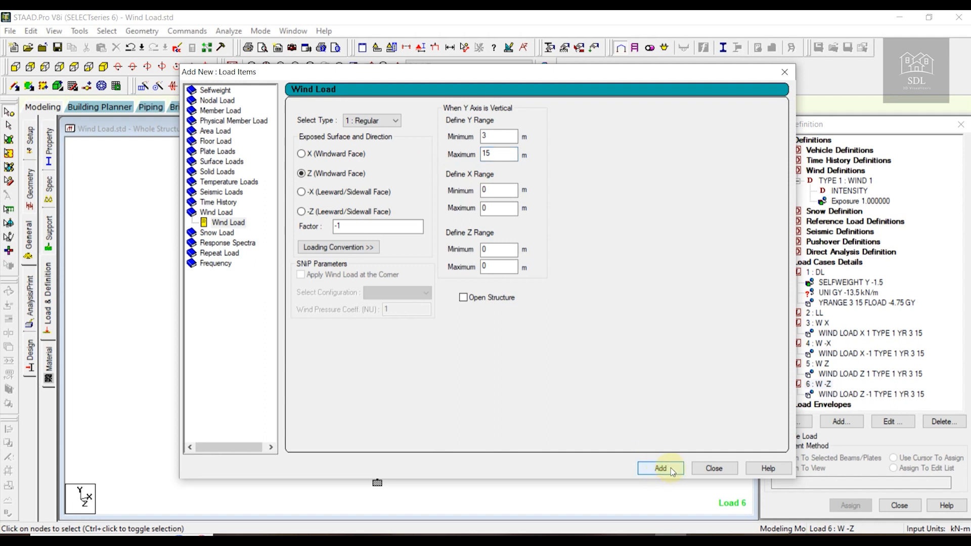
left_click(712, 468)
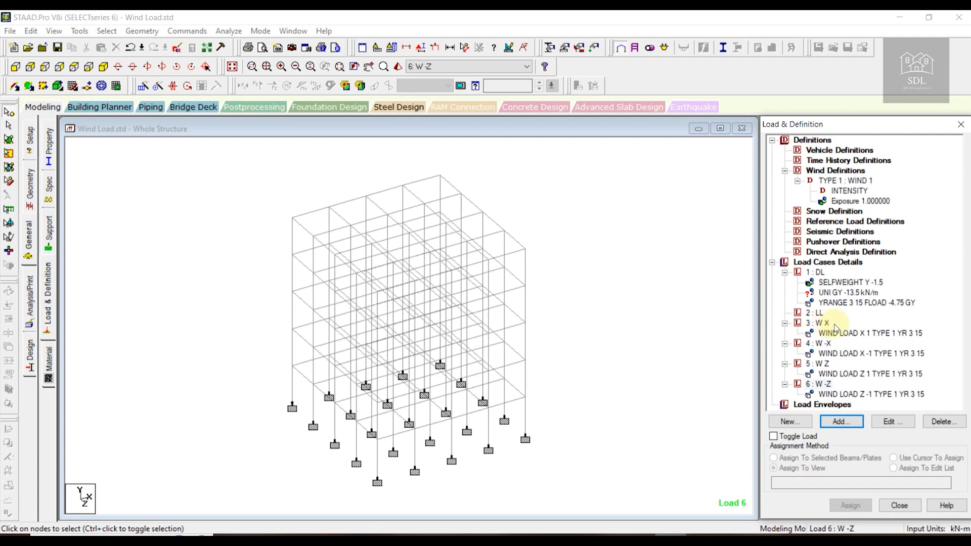
- Display the wind load of case W X on the frame to check its direction and exposed face
left_click(860, 334)
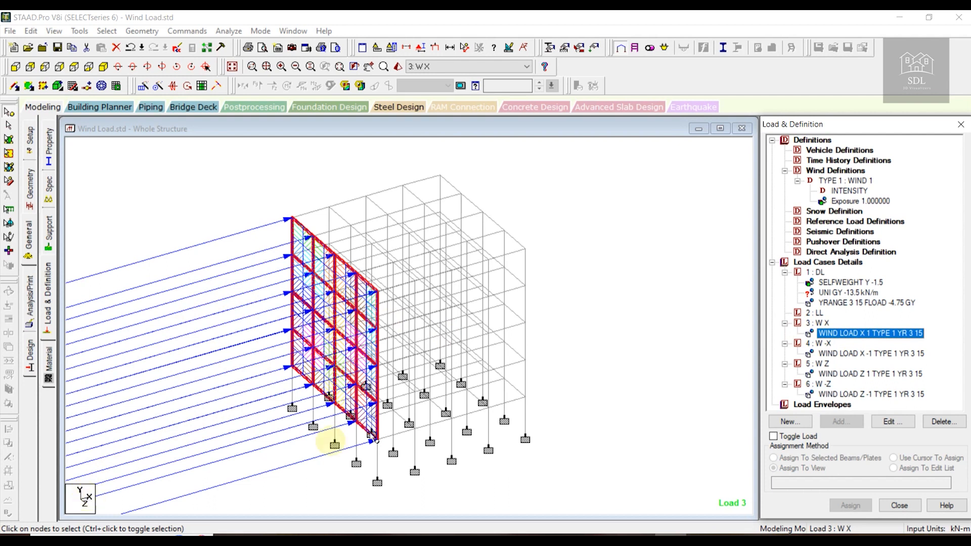
- Display the wind loads of cases W -X, W Z and W -Z on the frame to check their directions and exposed faces
left_click(889, 354)
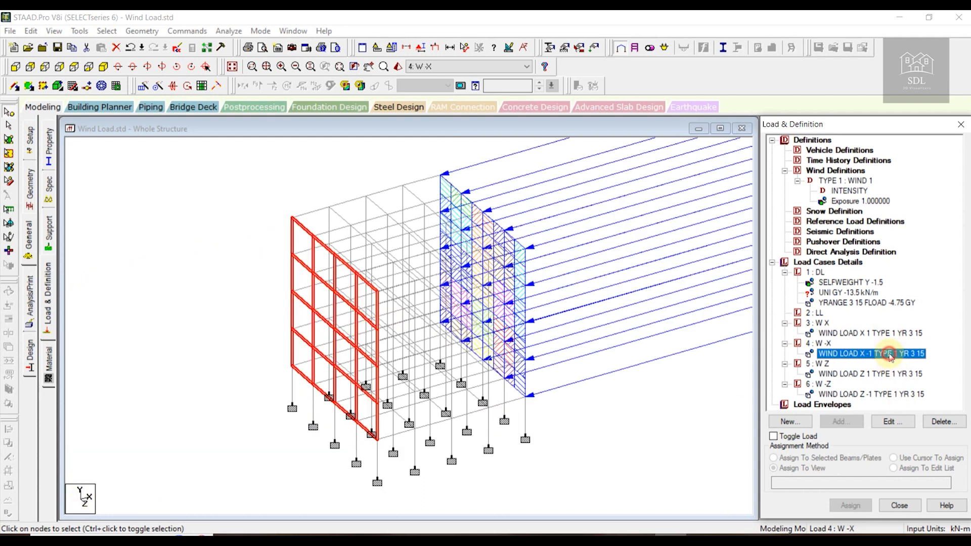
left_click(867, 375)
left_click(866, 395)
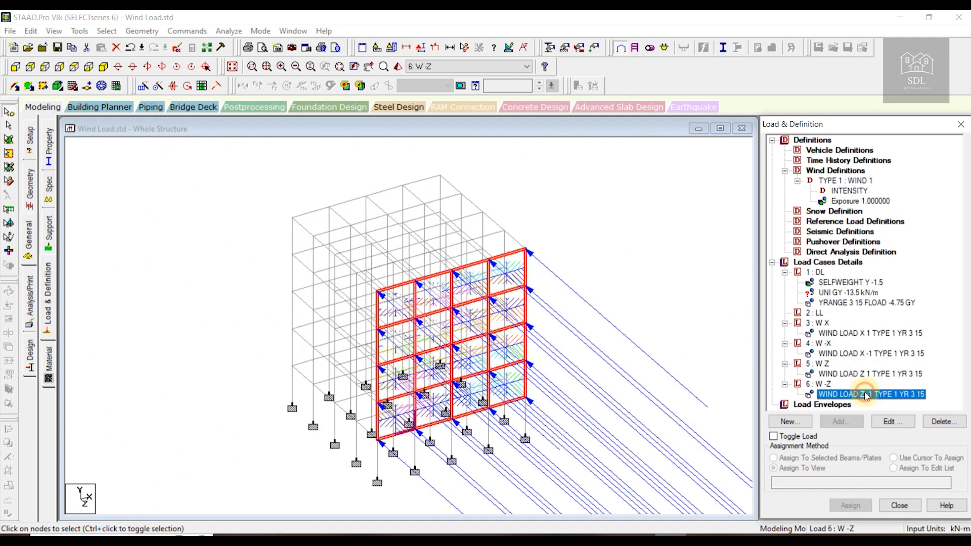
left_click(722, 383)
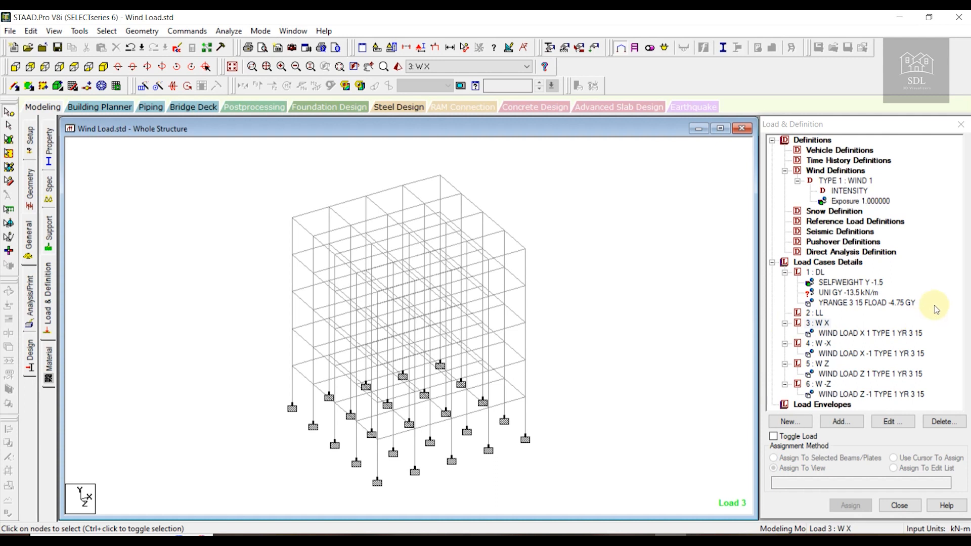
- Add a floor load of -4 kN/m2 in Global Y to case LL, Y range 3 to 12 m
left_click(814, 313)
left_click(842, 421)
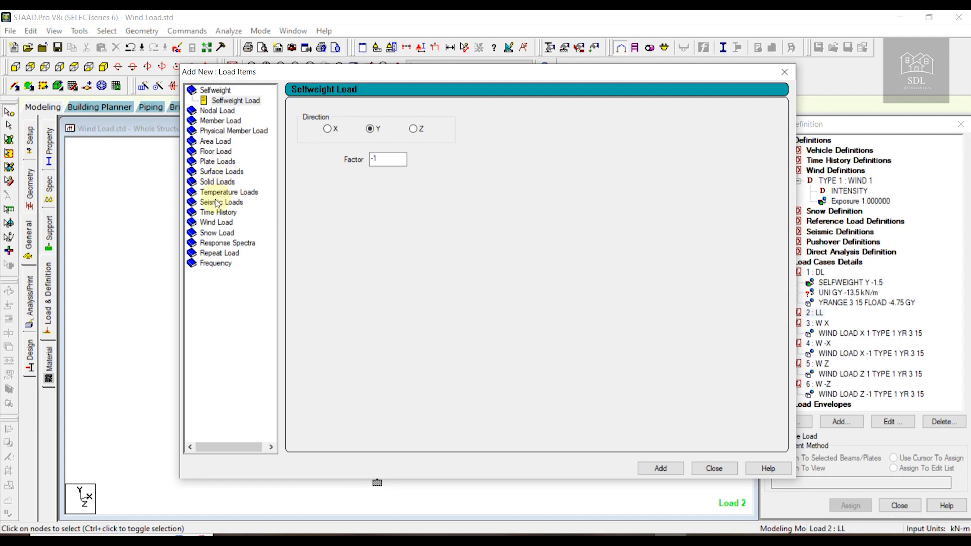
left_click(215, 153)
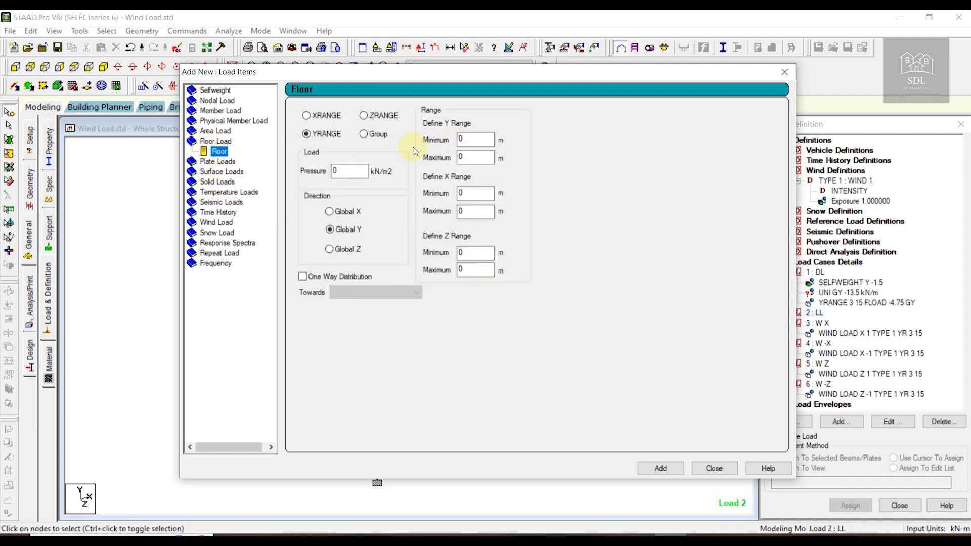
double_click(343, 169)
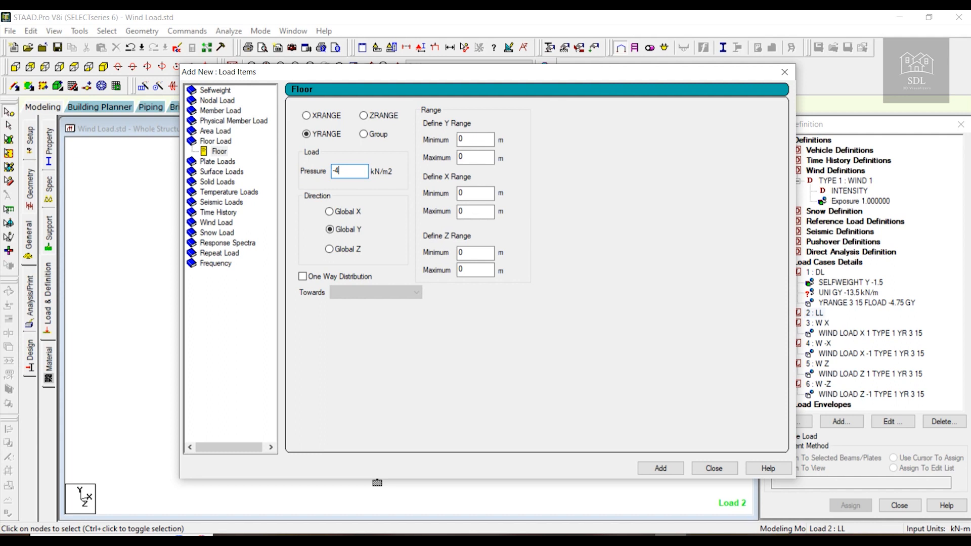
left_click(466, 139)
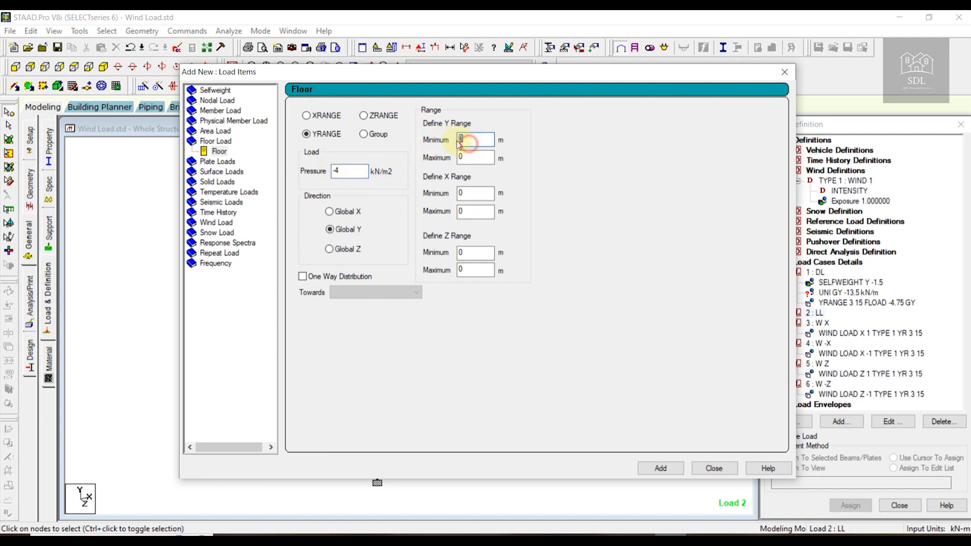
key("Tab")
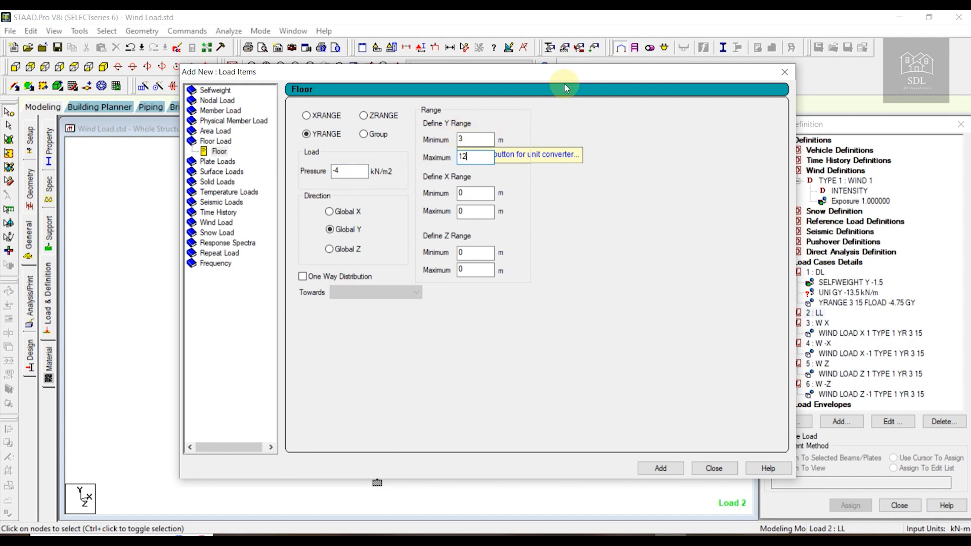
left_click_drag(555, 73, 723, 63)
left_click(301, 377)
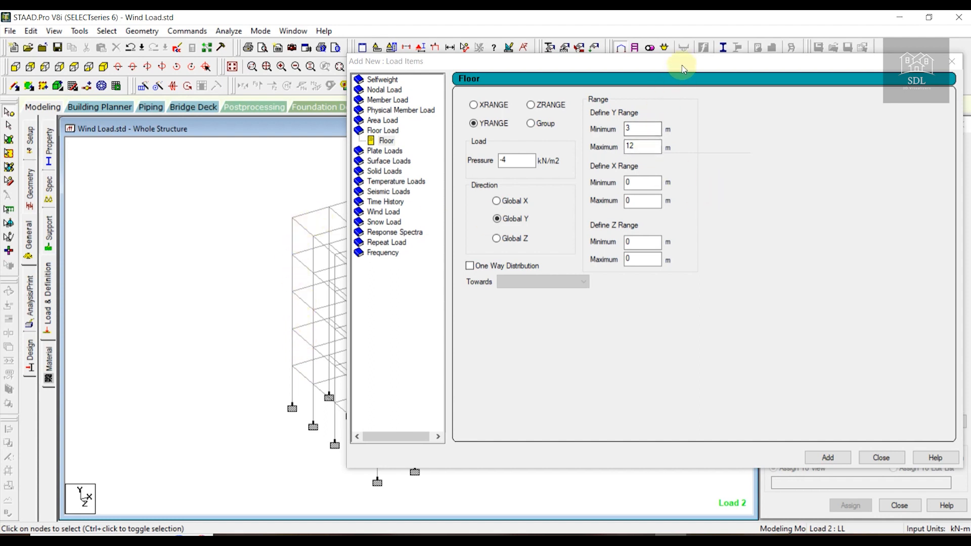
left_click_drag(682, 66, 649, 63)
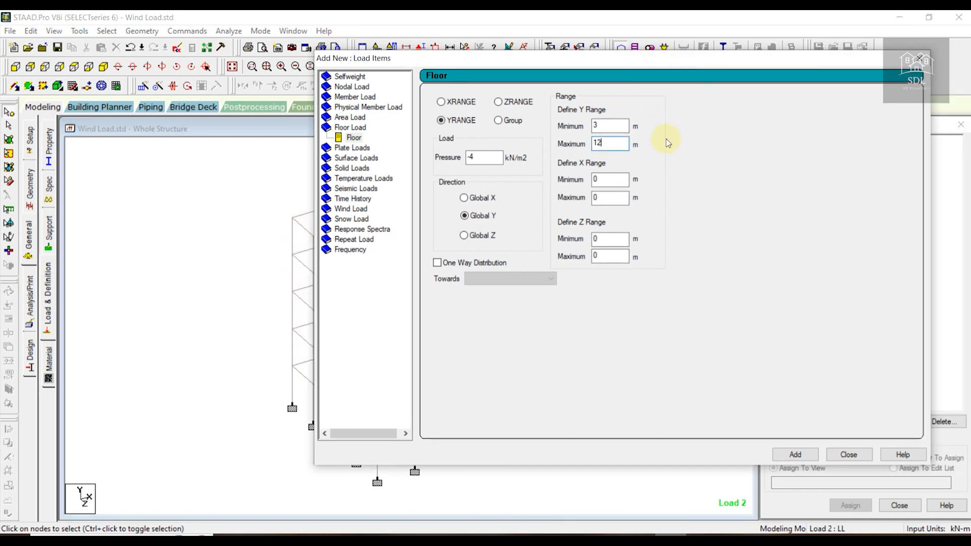
left_click(795, 454)
left_click_drag(771, 58, 559, 54)
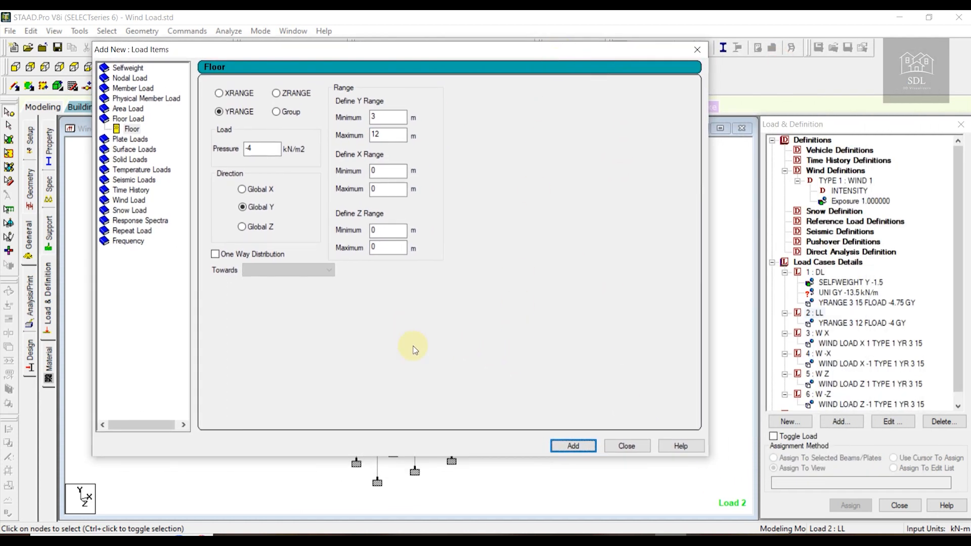
left_click(628, 447)
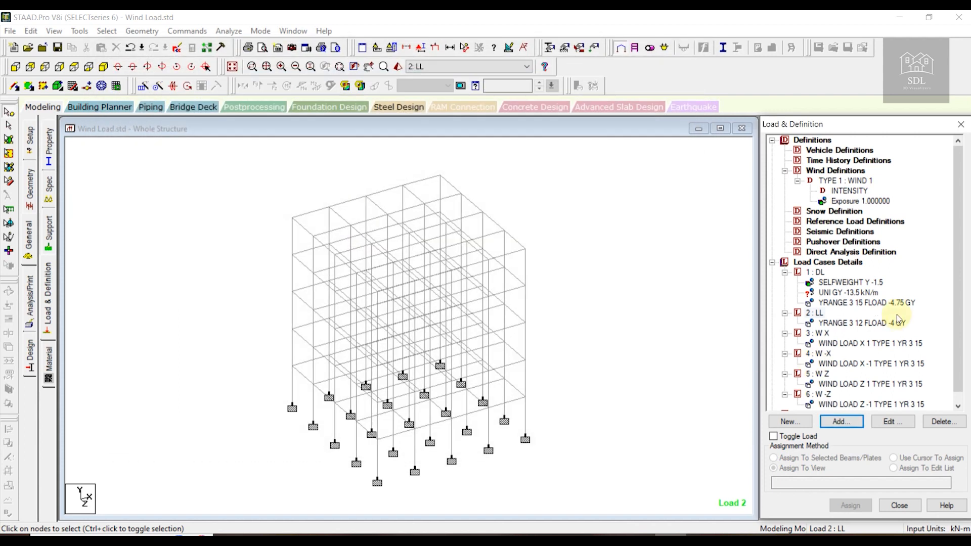
- Display the floor load of case LL on the frame to check which storeys it covers
scroll(898, 318, "down", 1)
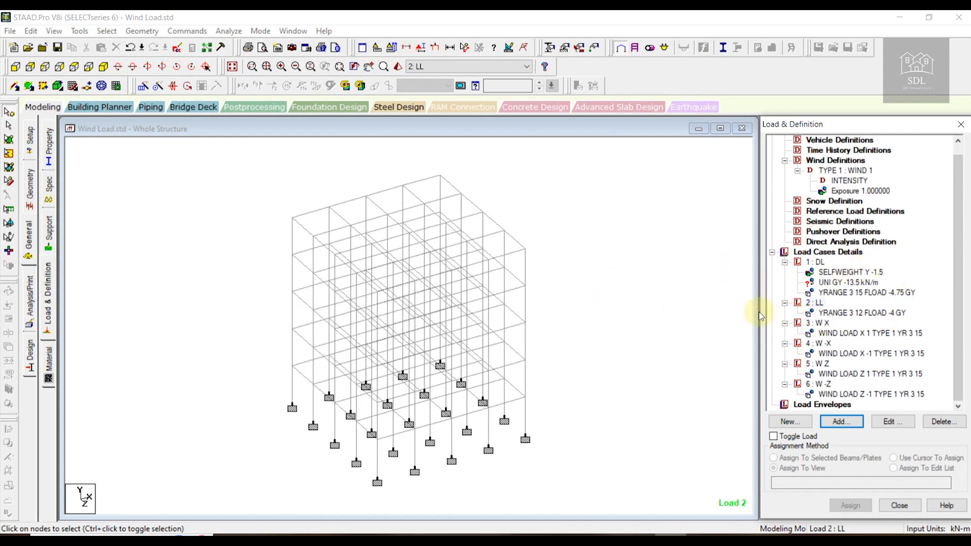
left_click(860, 313)
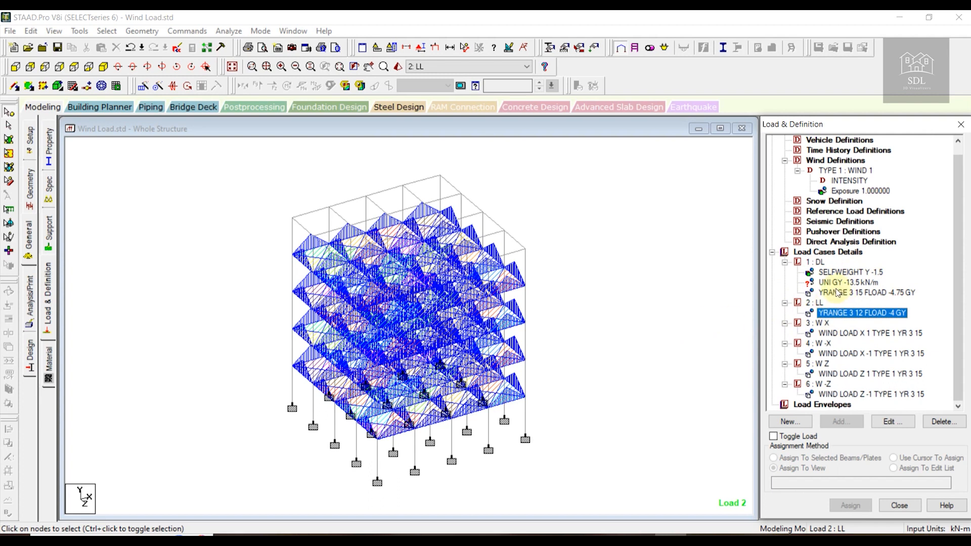
left_click(821, 302)
- Assign the dead load item UNI GY -13.5 kN/m to all beams parallel to X and Z
left_click(849, 282)
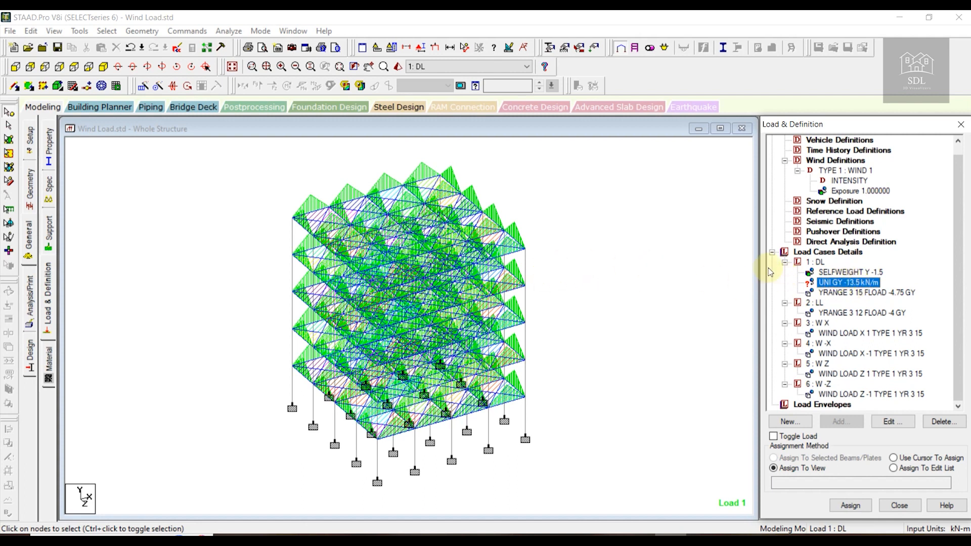
left_click(107, 31)
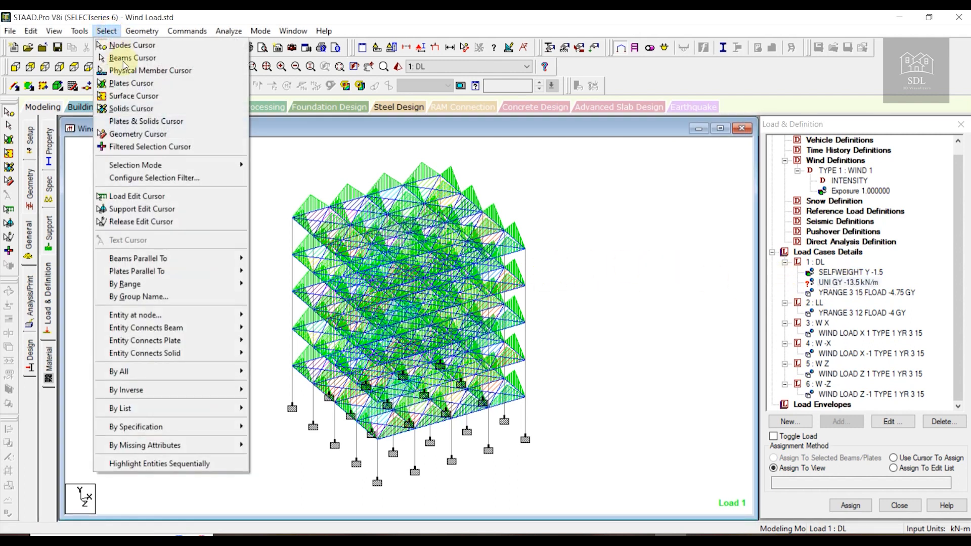
left_click(207, 257)
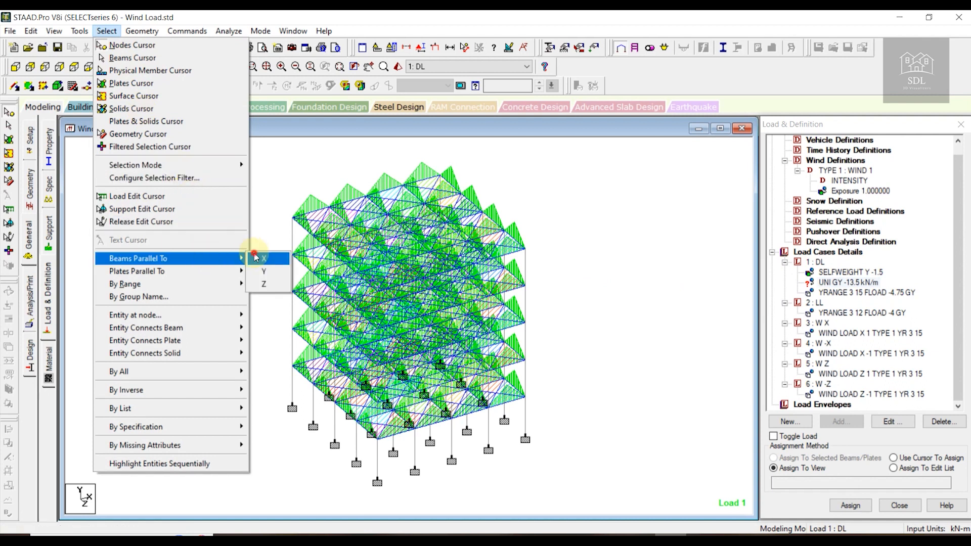
left_click(263, 259)
left_click(107, 31)
mouse_move(236, 258)
left_click(270, 286)
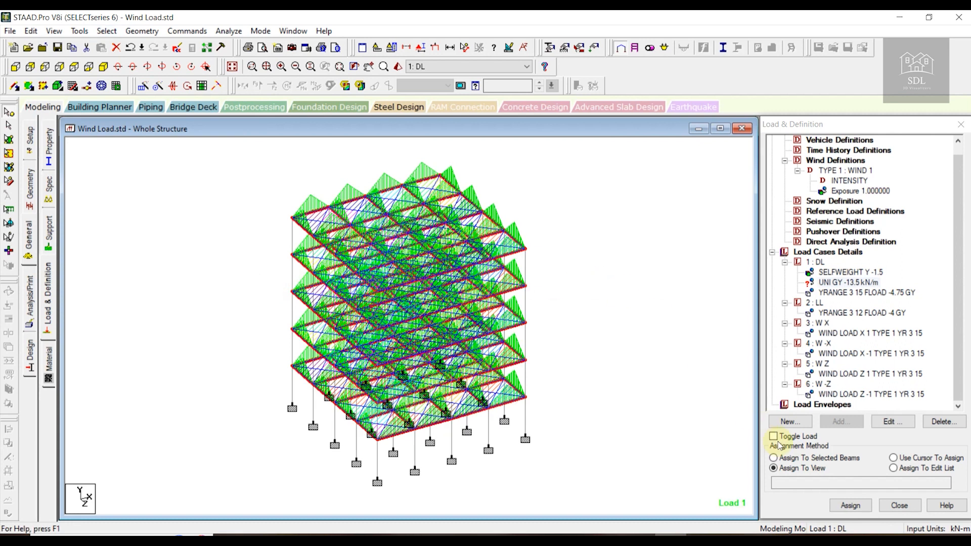
left_click(792, 458)
left_click(850, 505)
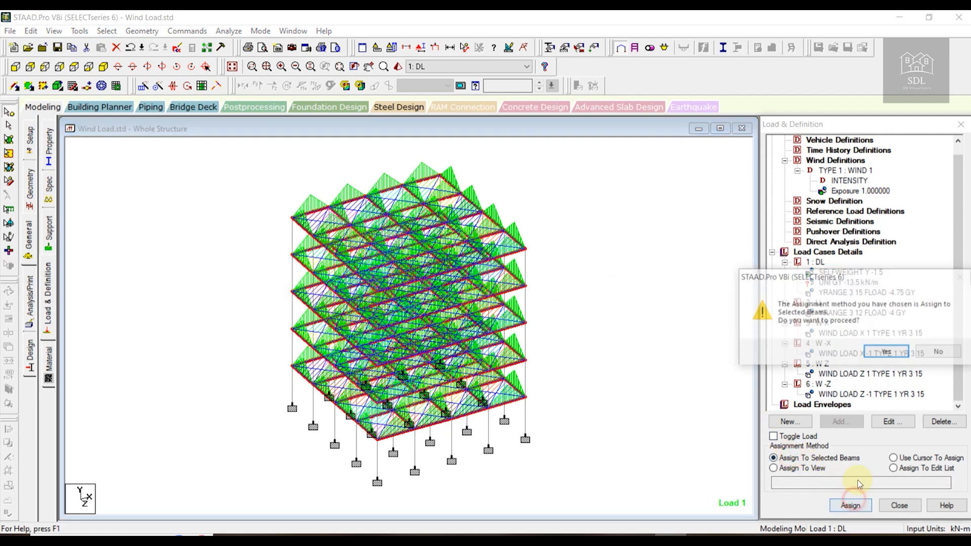
left_click(884, 353)
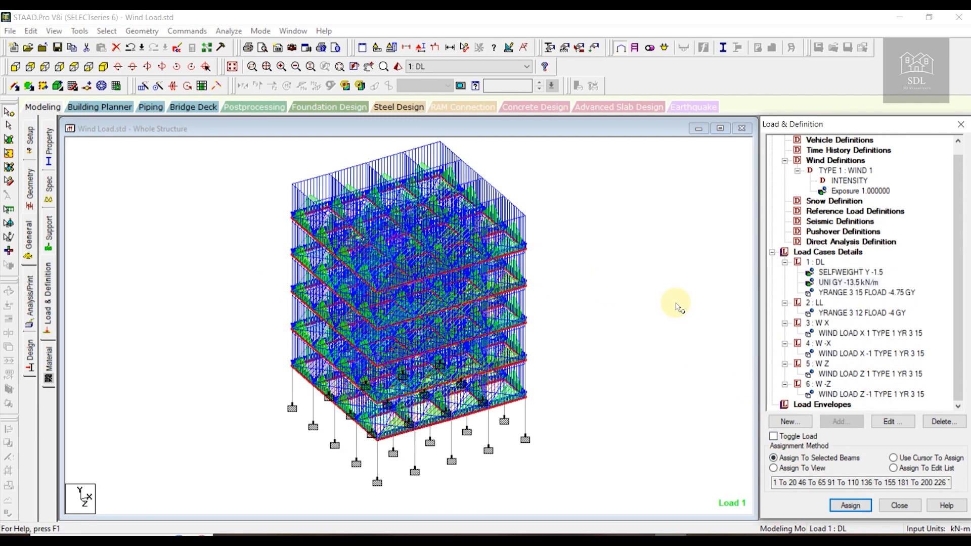
left_click(570, 278)
- Display the selfweight, uniform member load and floor load of case DL in turn to check their assignment on the frame
left_click(866, 273)
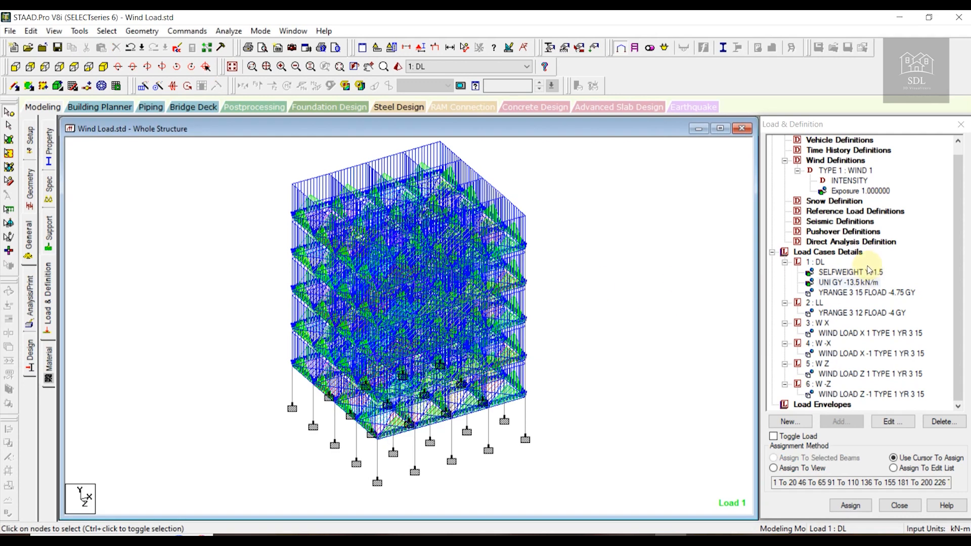
left_click(862, 282)
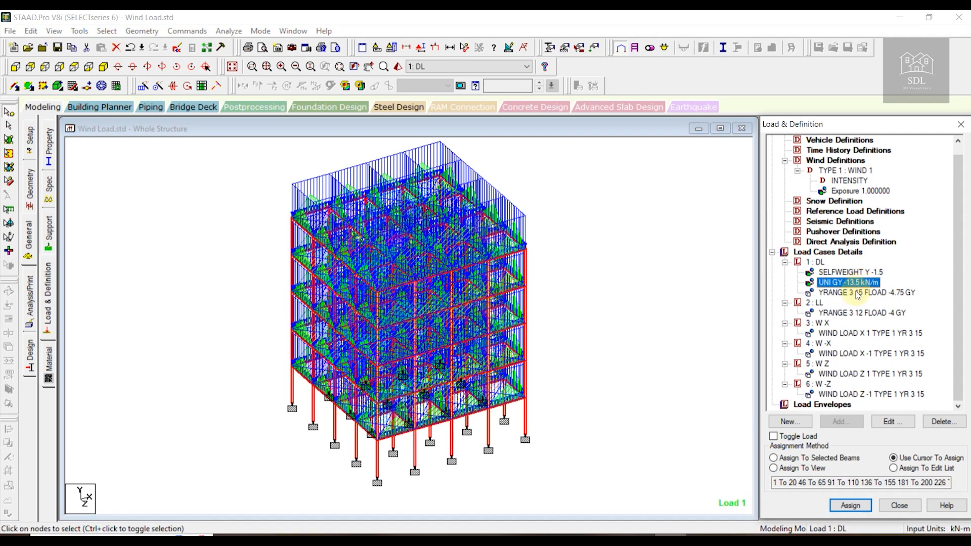
left_click(858, 294)
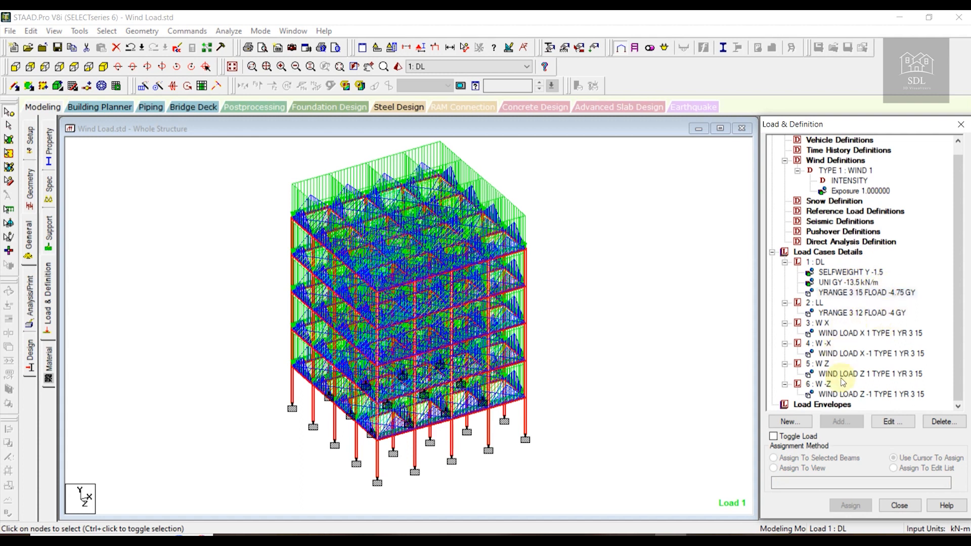
left_click(665, 279)
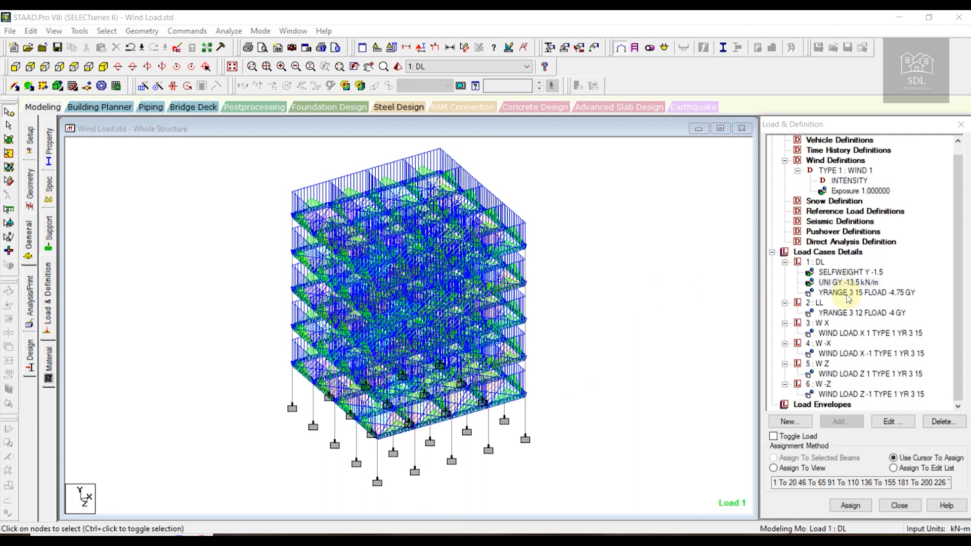
left_click(865, 295)
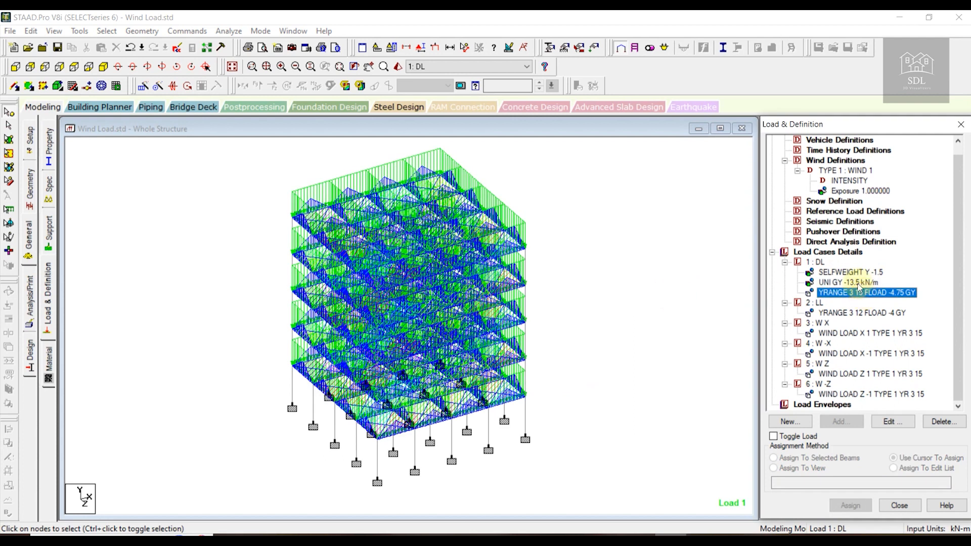
left_click(853, 273)
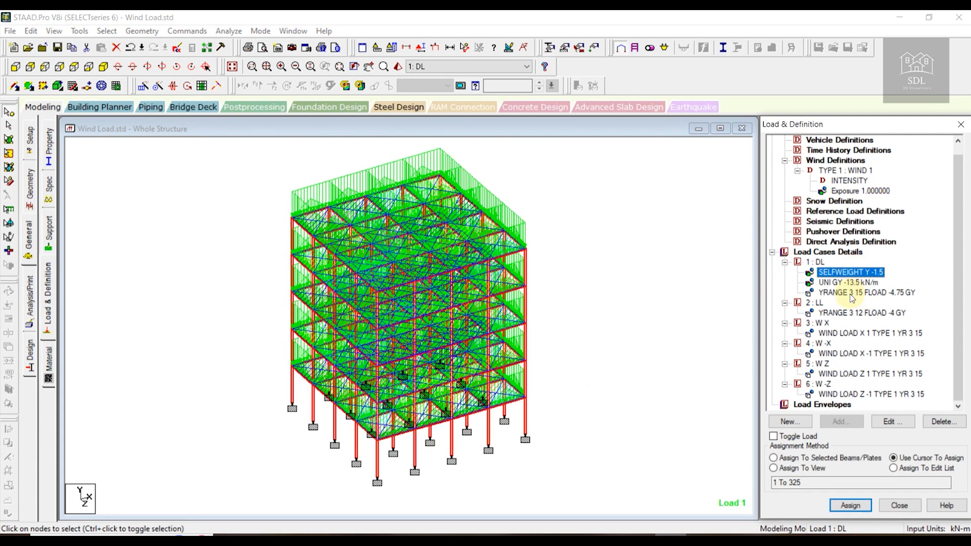
left_click(851, 293)
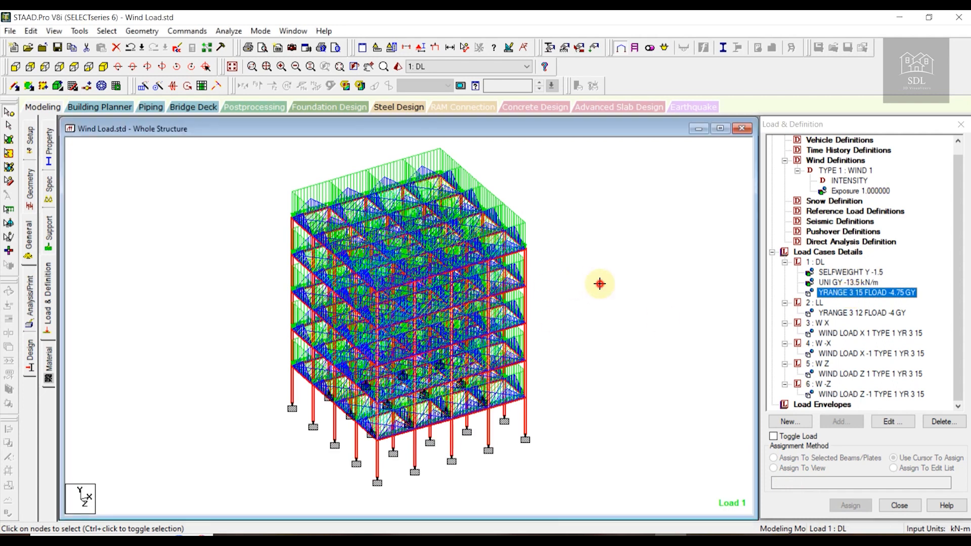
- Review the live floor load and the four directional wind loads on the frame, case by case
left_click(843, 313)
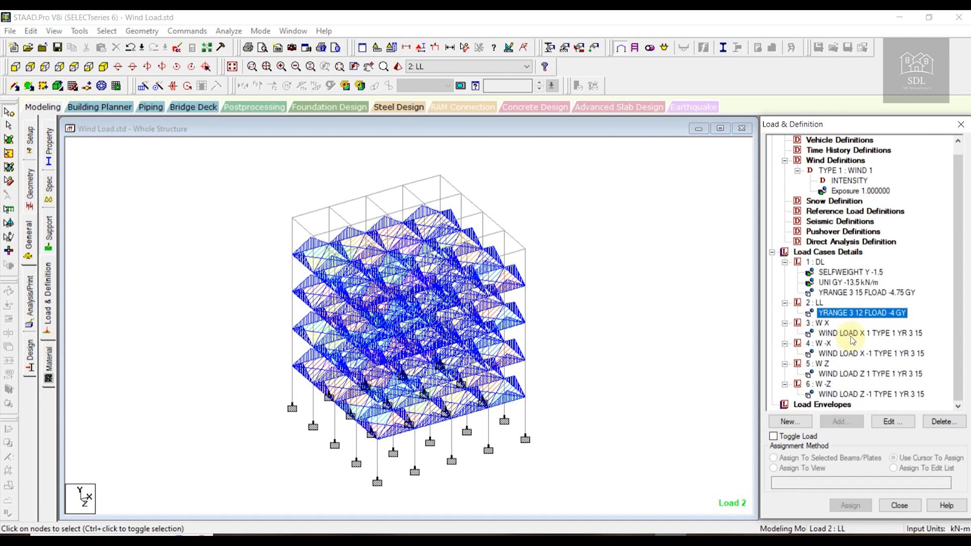
left_click(853, 334)
left_click(856, 354)
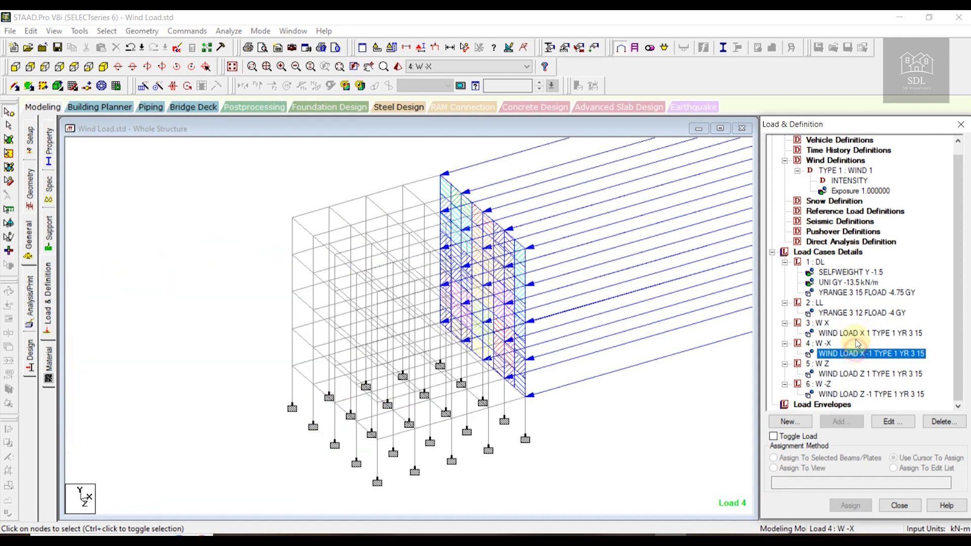
left_click(860, 374)
left_click(862, 395)
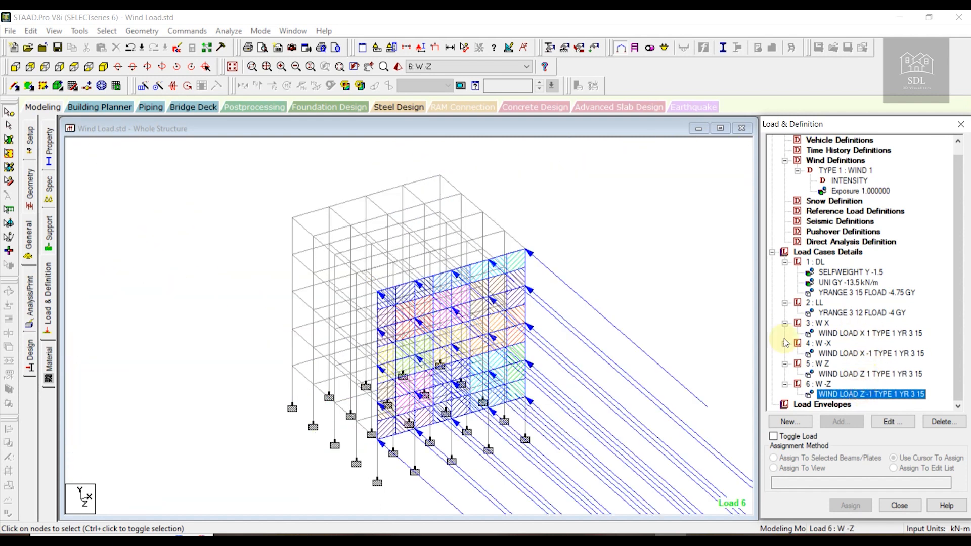
- Generate automatic load combinations with the Indian Code and the Genral_Structures category, and add them all to the load cases
left_click(832, 253)
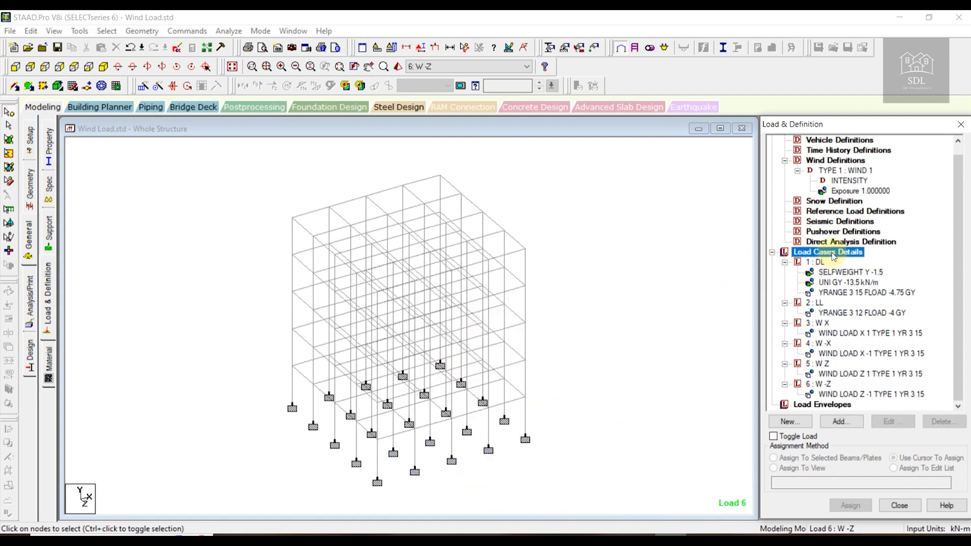
left_click(855, 422)
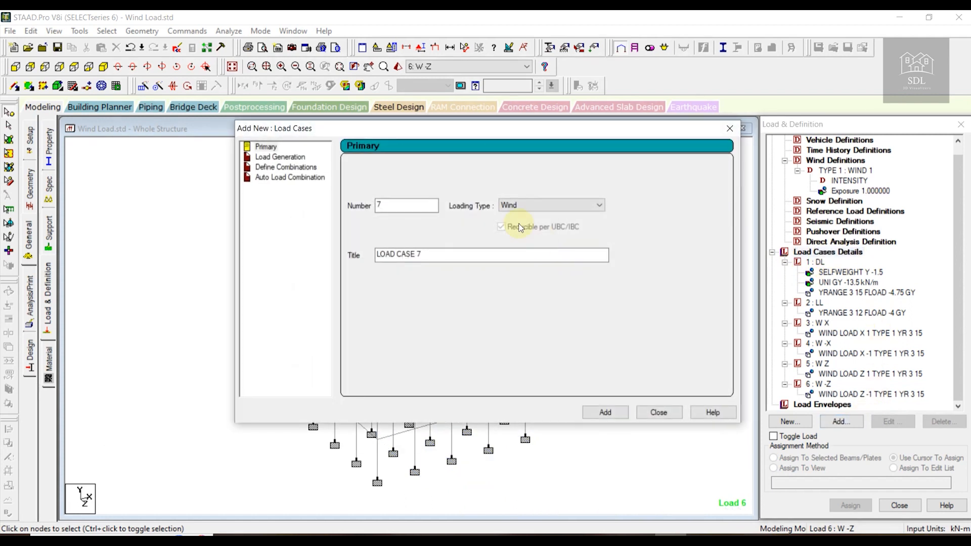
left_click(307, 178)
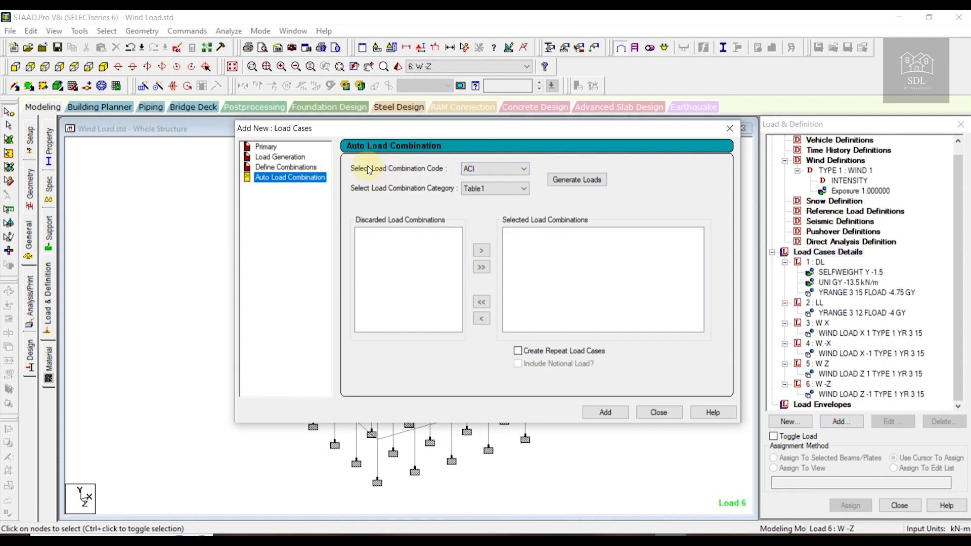
left_click(508, 169)
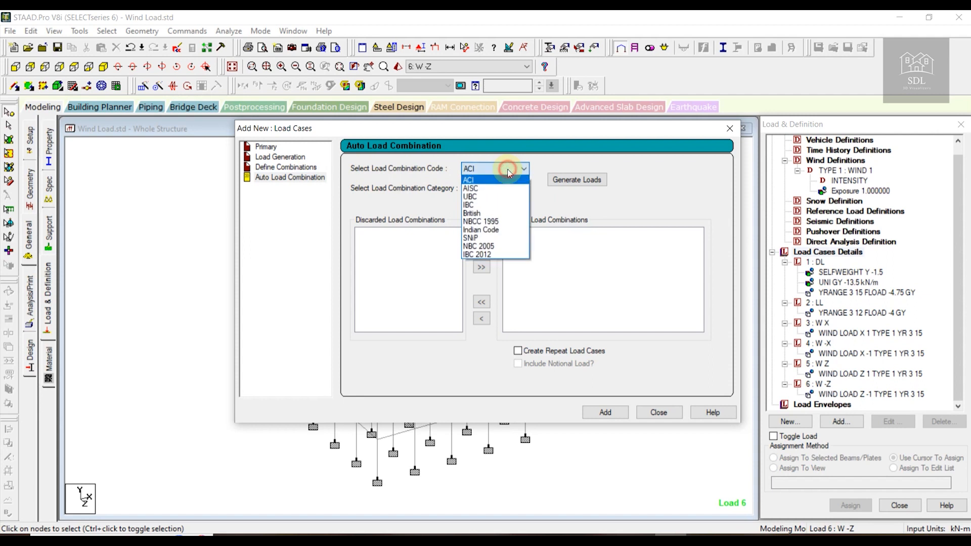
left_click(498, 230)
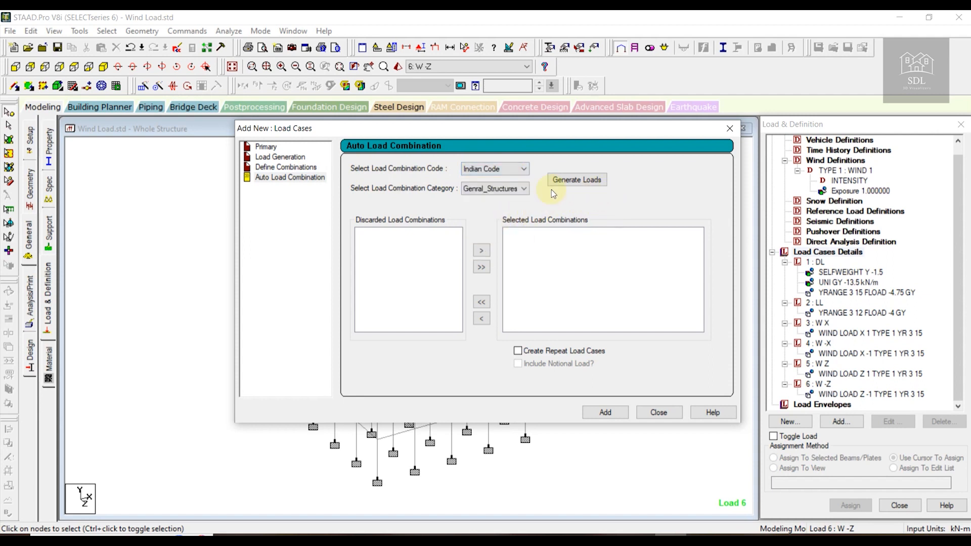
left_click(586, 180)
scroll(668, 280, "down", 1)
scroll(668, 278, "down", 3)
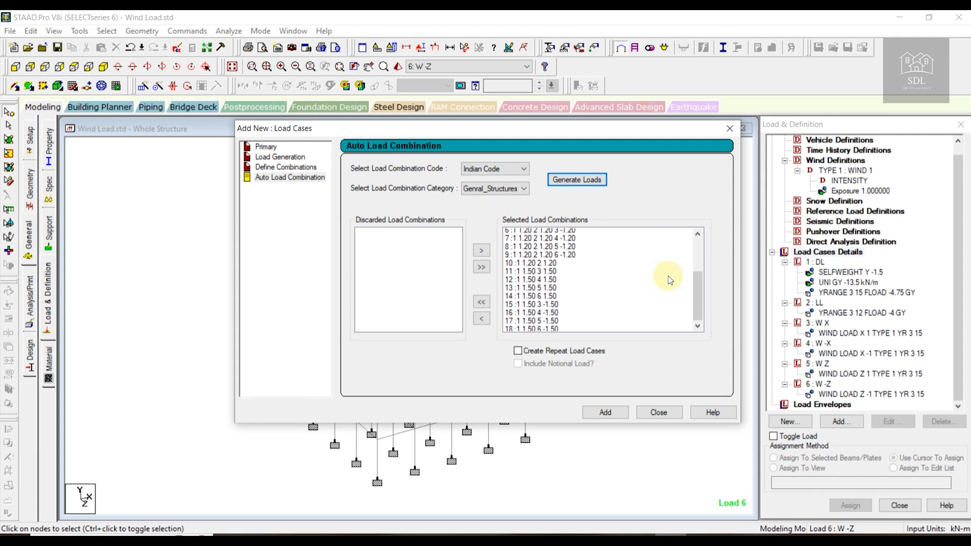
left_click(615, 411)
left_click(660, 412)
- Collapse the definitions in the load tree and review the generated load combinations below the six primary load cases
left_click(952, 350)
left_click_drag(958, 352, 962, 155)
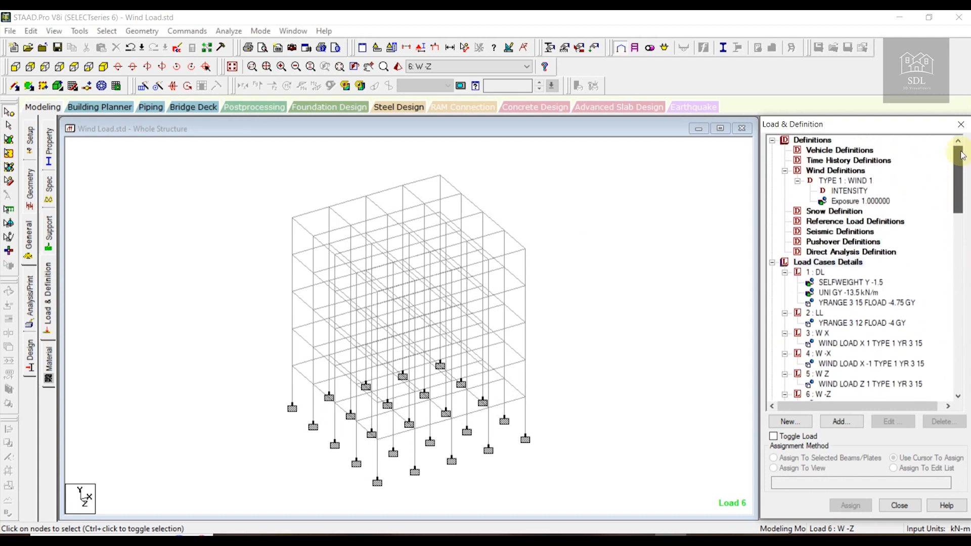
left_click(784, 170)
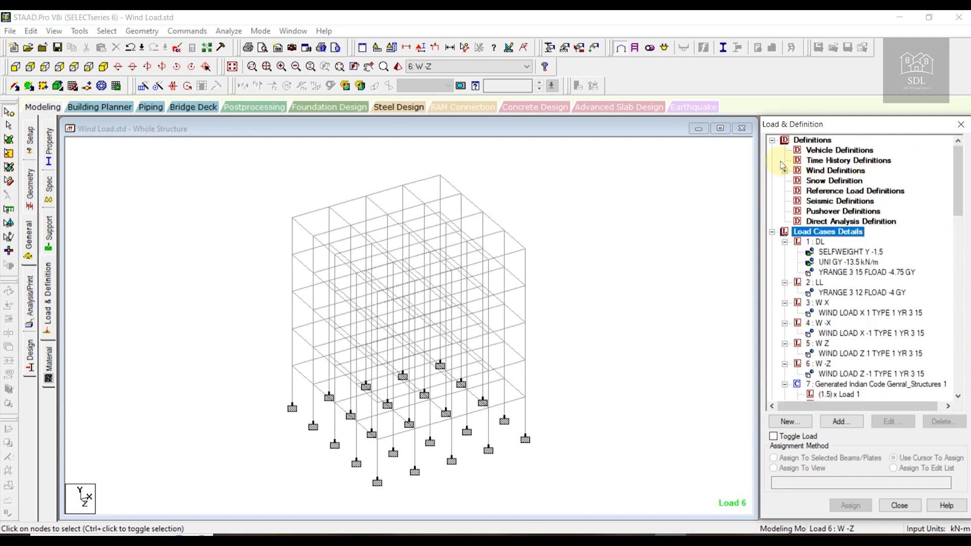
left_click(773, 141)
scroll(933, 238, "down", 3)
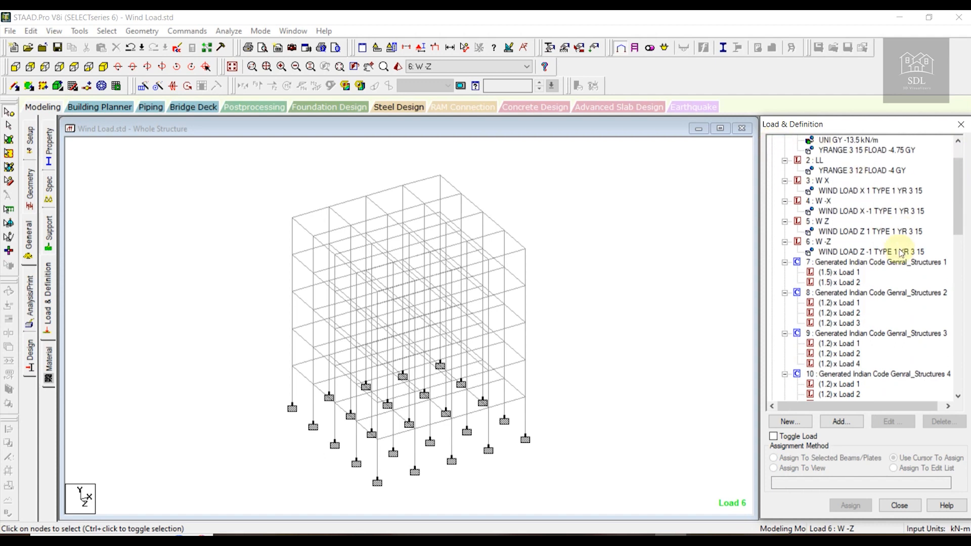
left_click_drag(957, 205, 959, 179)
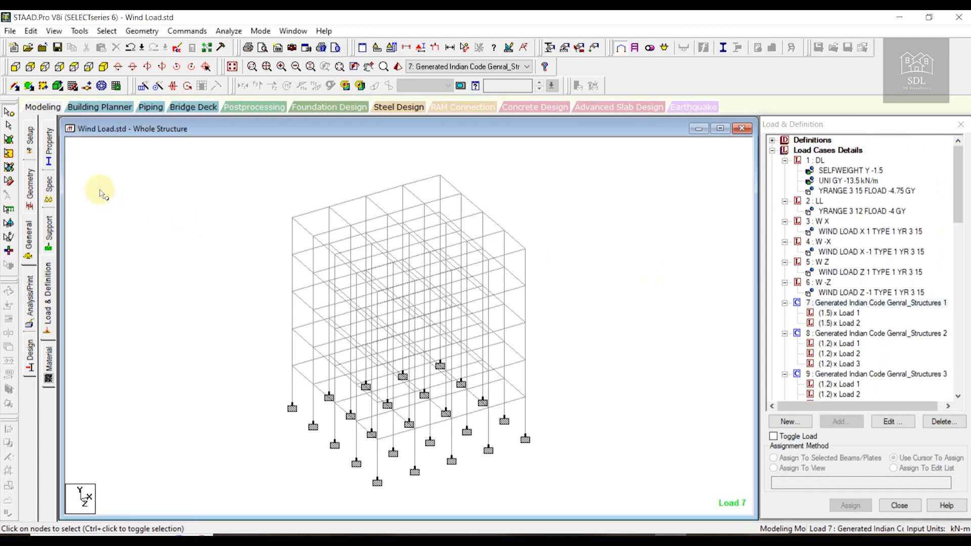
- Add a Perform Analysis command with the print option All
left_click(30, 306)
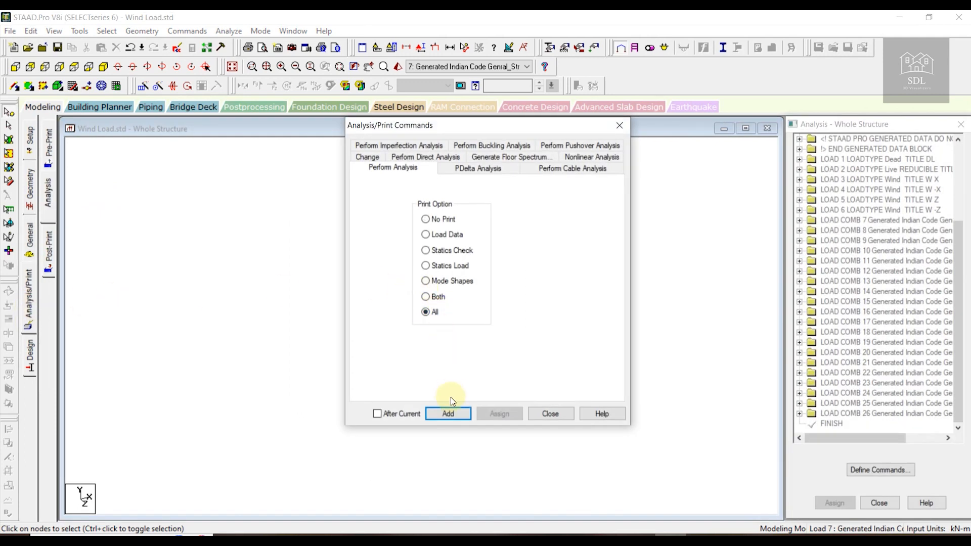
left_click(448, 413)
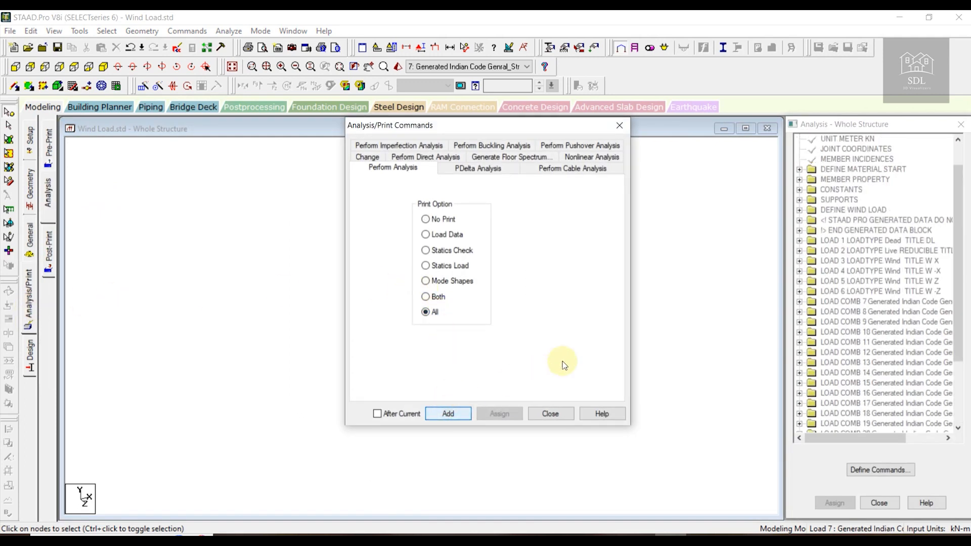
left_click(551, 414)
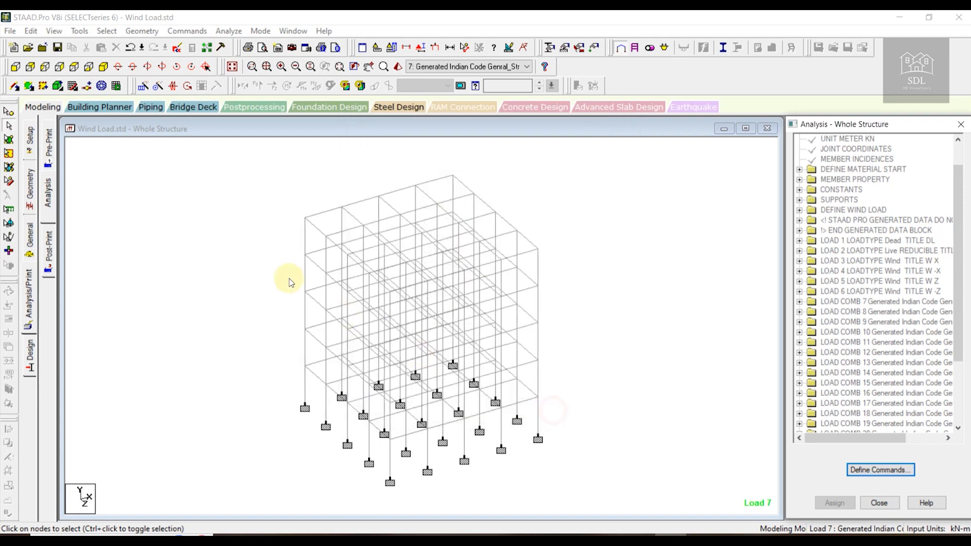
- Save the modified structure, run the analysis and open its output file
left_click(229, 31)
left_click(265, 46)
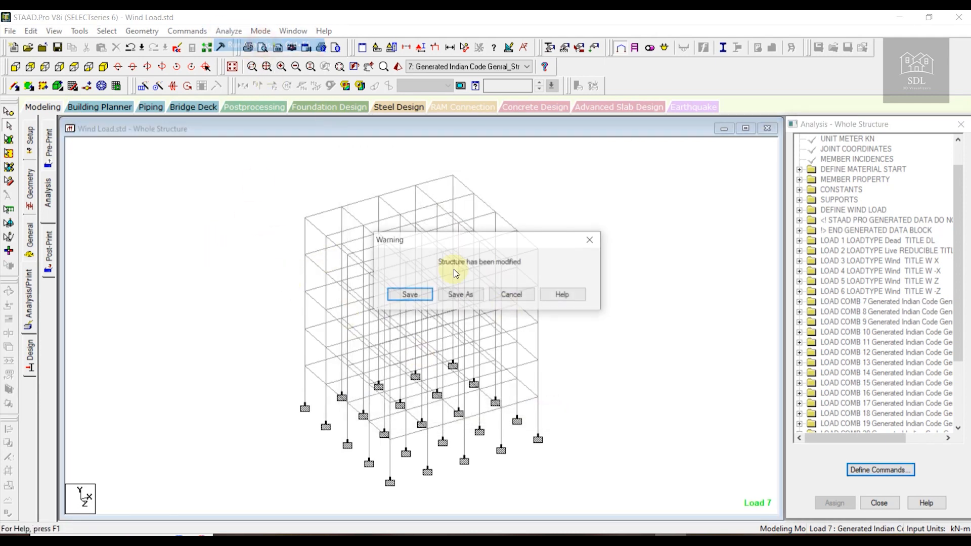
left_click(422, 299)
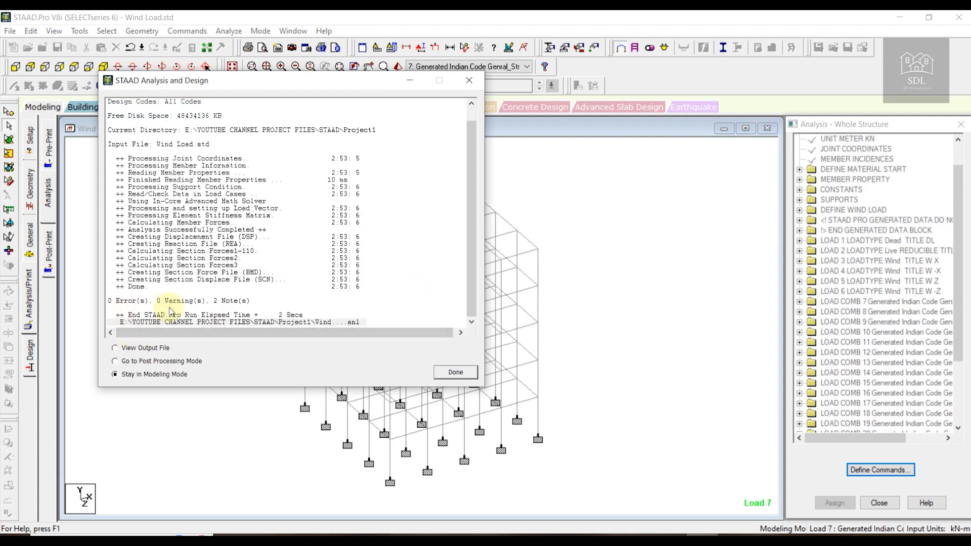
left_click(151, 348)
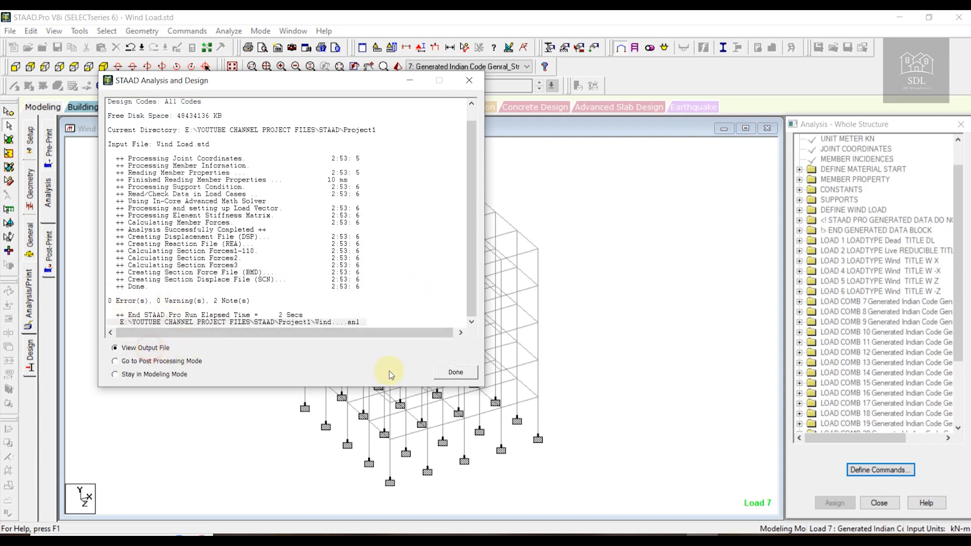
left_click(453, 377)
- Check the total reaction load summaries of wind load cases 3 to 6 in the output results
left_click(69, 90)
left_click(56, 161)
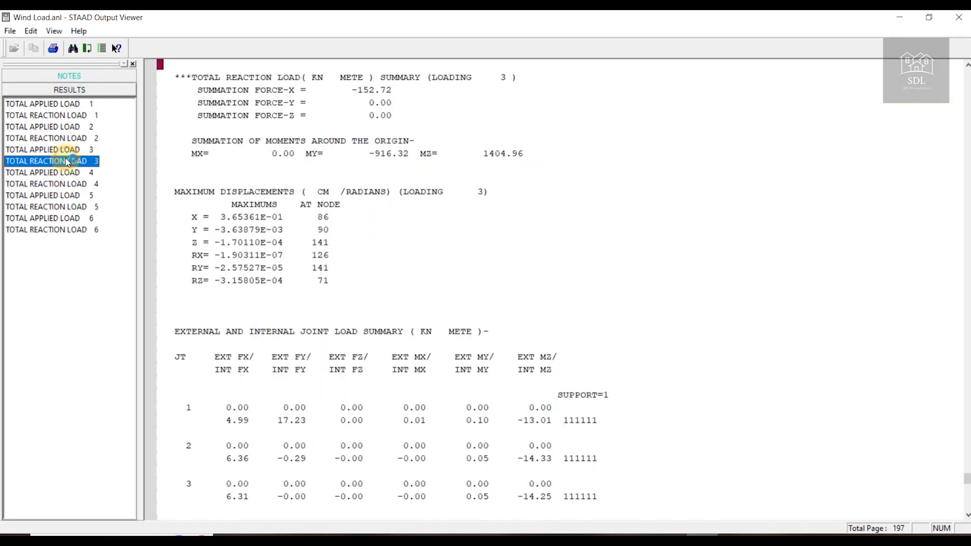
left_click(60, 183)
left_click(60, 207)
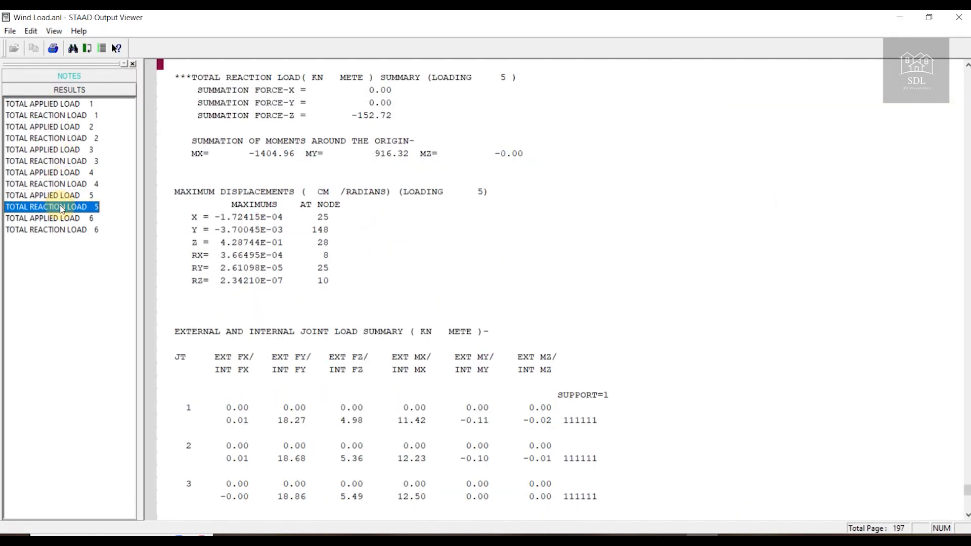
left_click(63, 218)
left_click(64, 230)
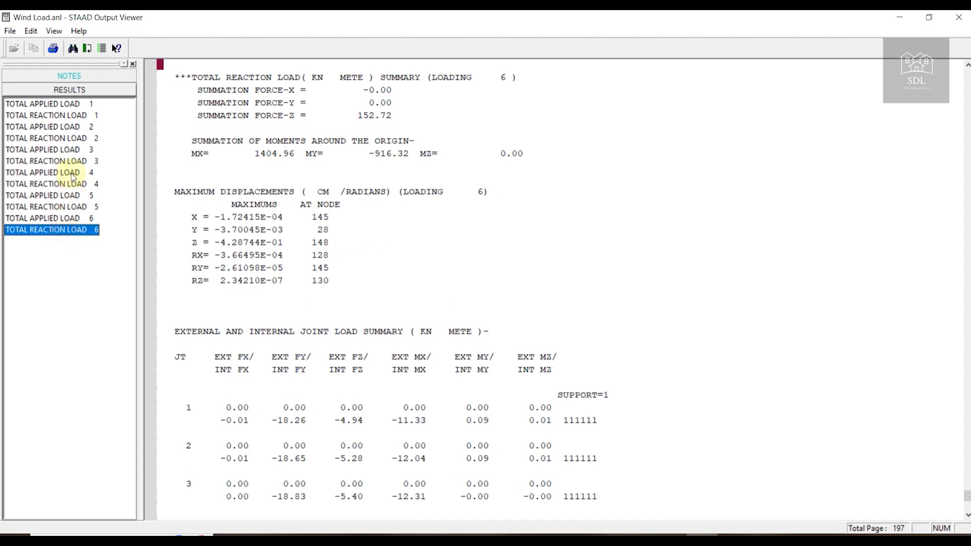
- Examine the total applied load summaries of load cases 2 and 1, including the joint load table of load case 1
left_click(67, 126)
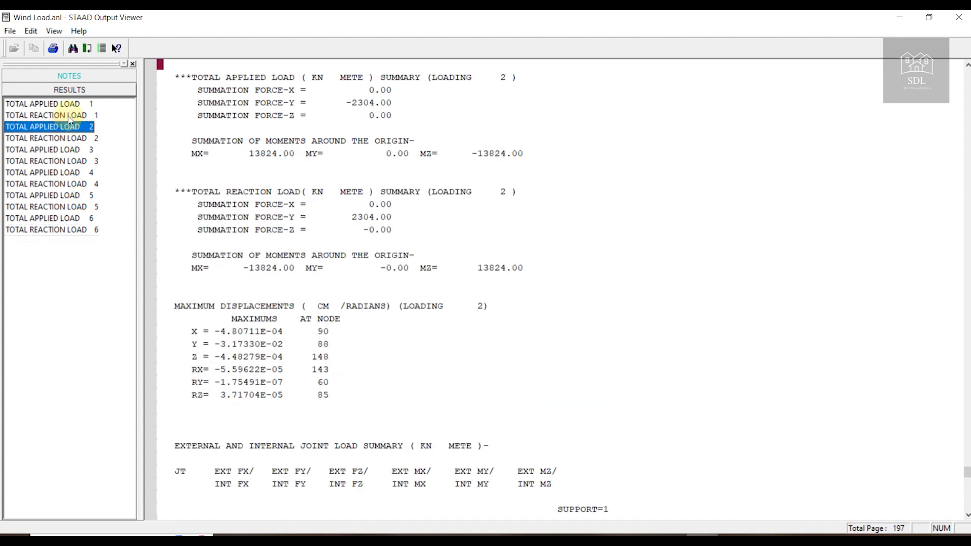
scroll(292, 160, "up", 4)
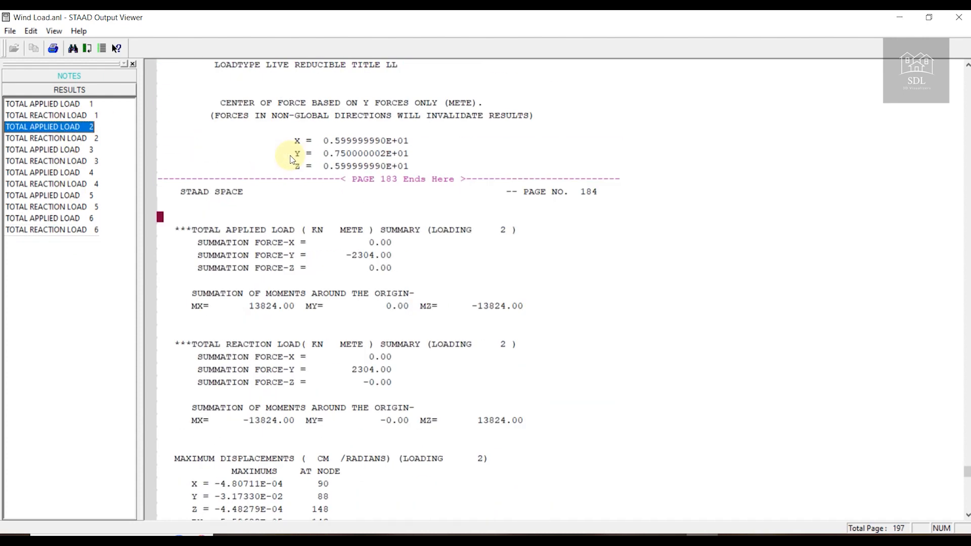
scroll(250, 164, "down", 2)
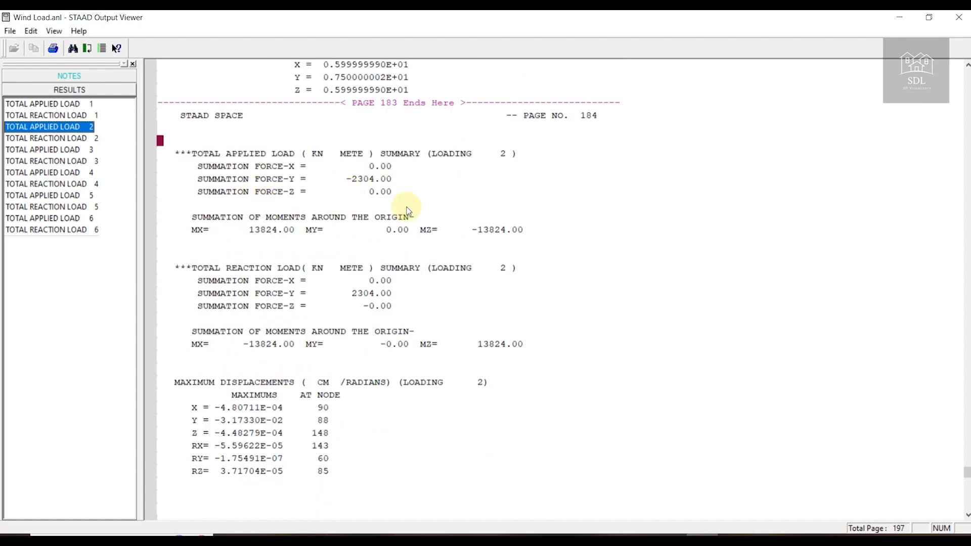
left_click(60, 104)
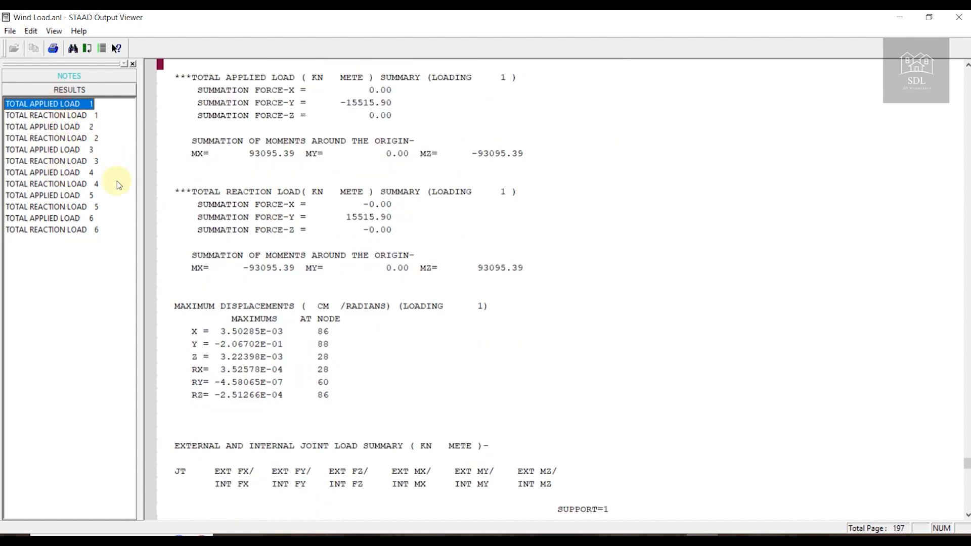
scroll(490, 206, "down", 3)
scroll(489, 206, "down", 20)
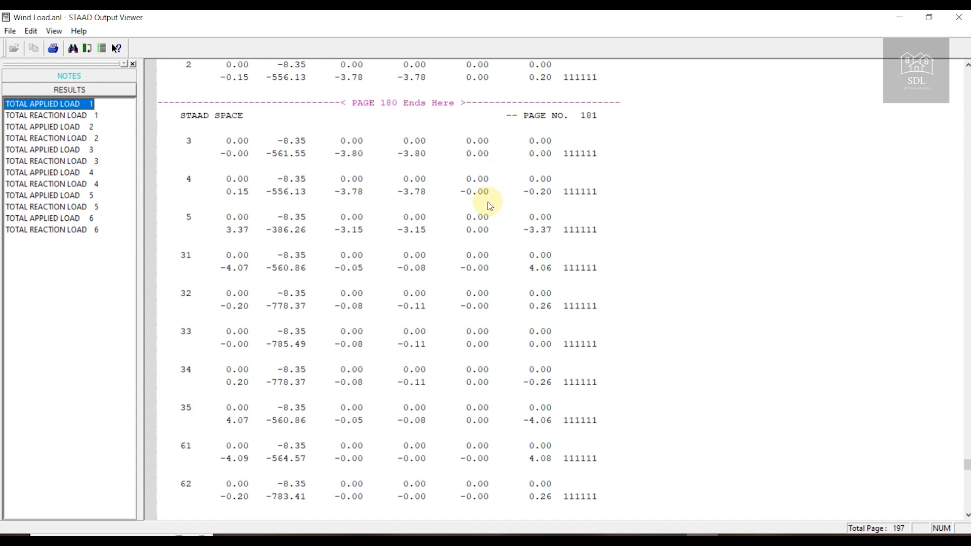
scroll(490, 206, "down", 2)
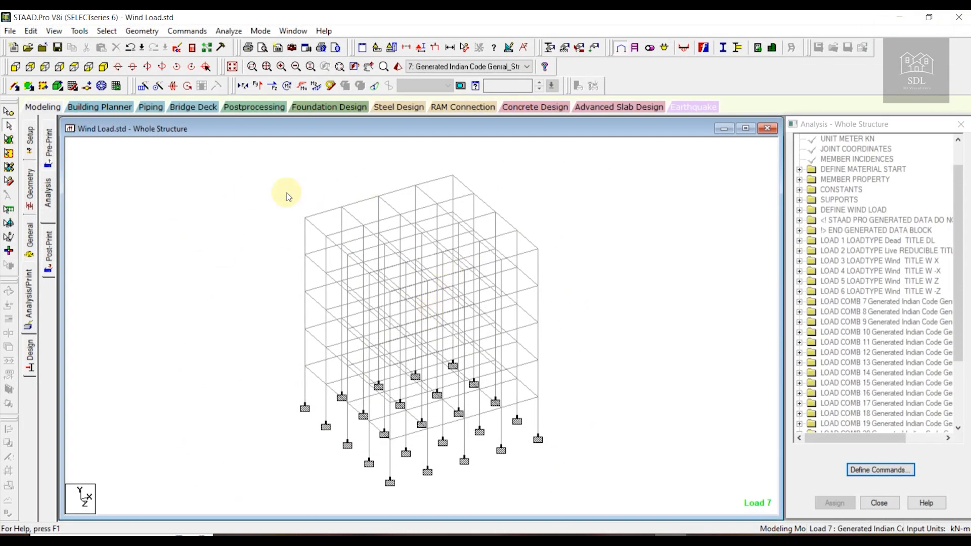
- Enter post-processing with all load cases selected and view the beam bending Z and shear Y diagrams
left_click(250, 107)
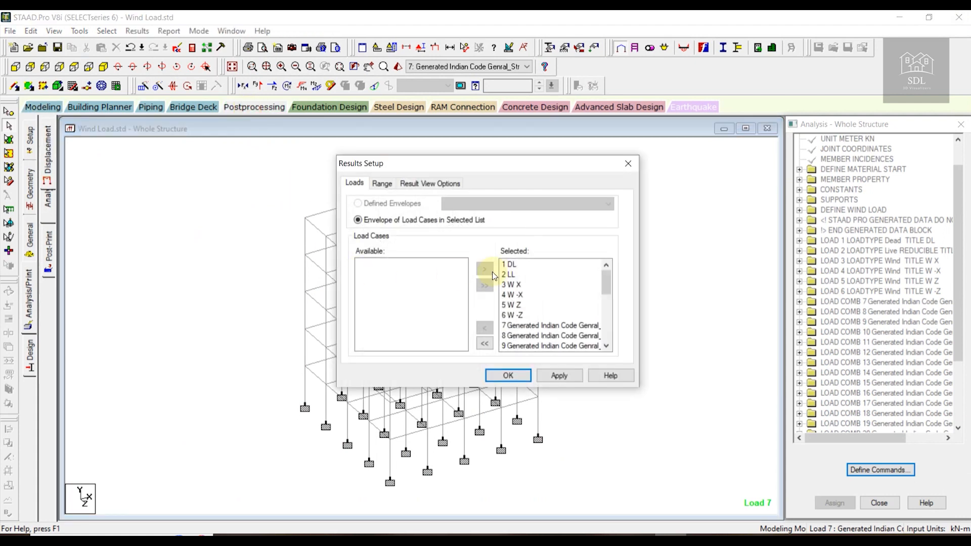
left_click(515, 375)
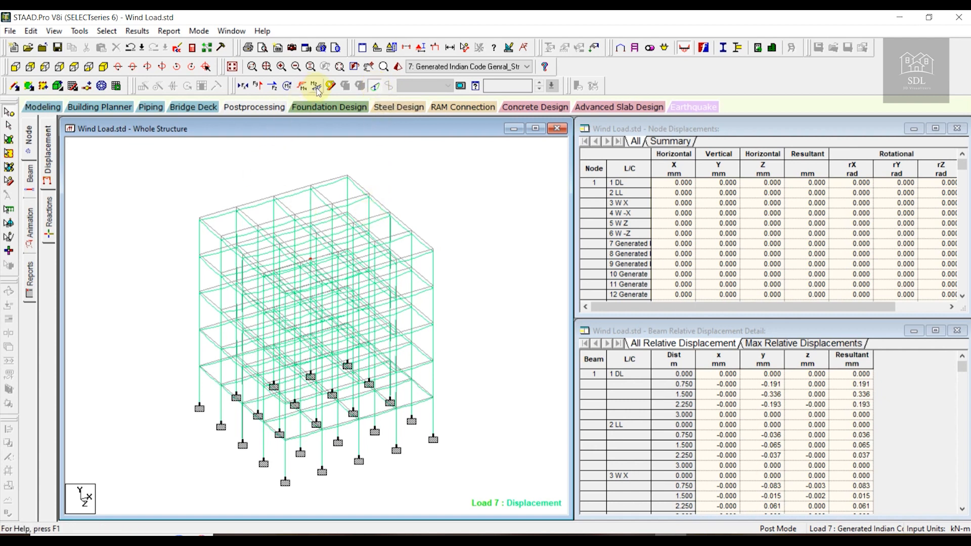
left_click(30, 176)
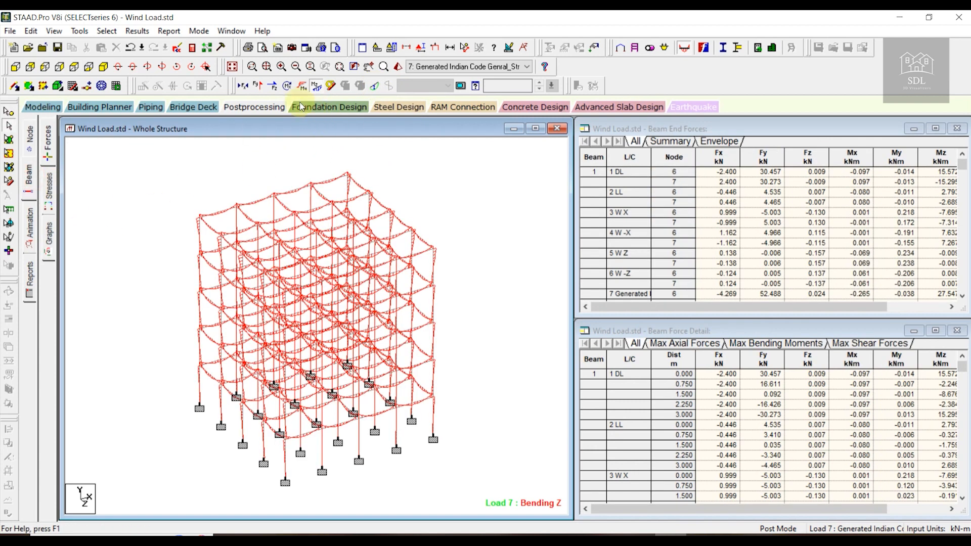
left_click(271, 86)
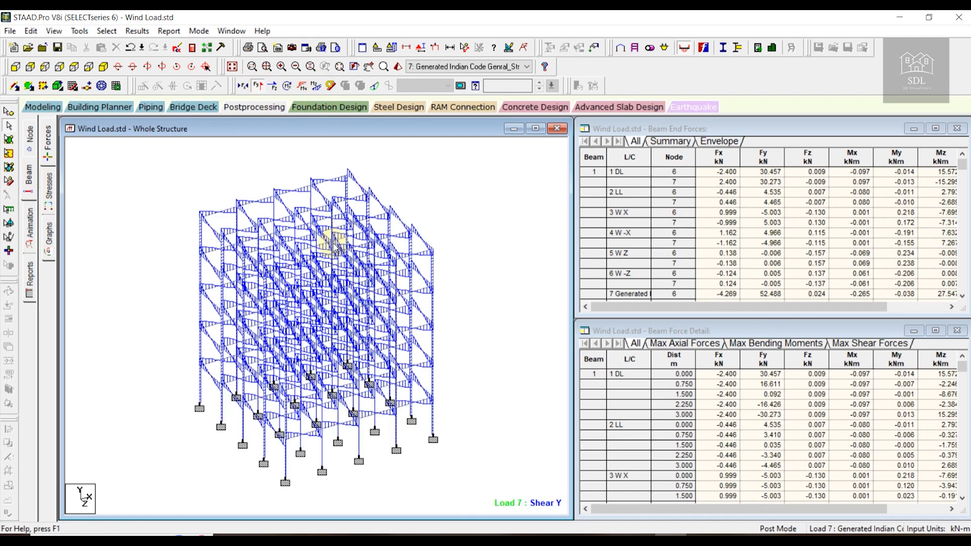
left_click(272, 86)
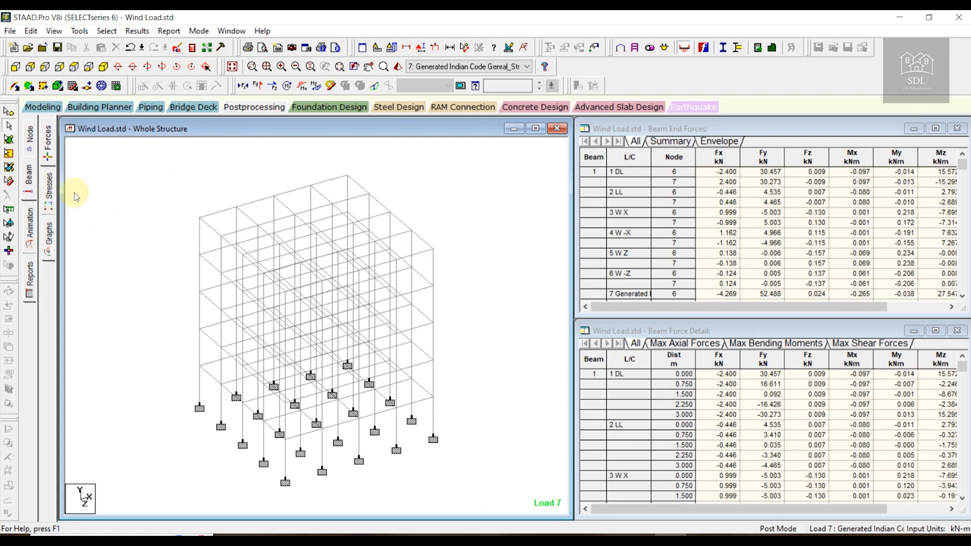
- View the beam stresses, the beam force tables and the beam graphs in turn
left_click(50, 187)
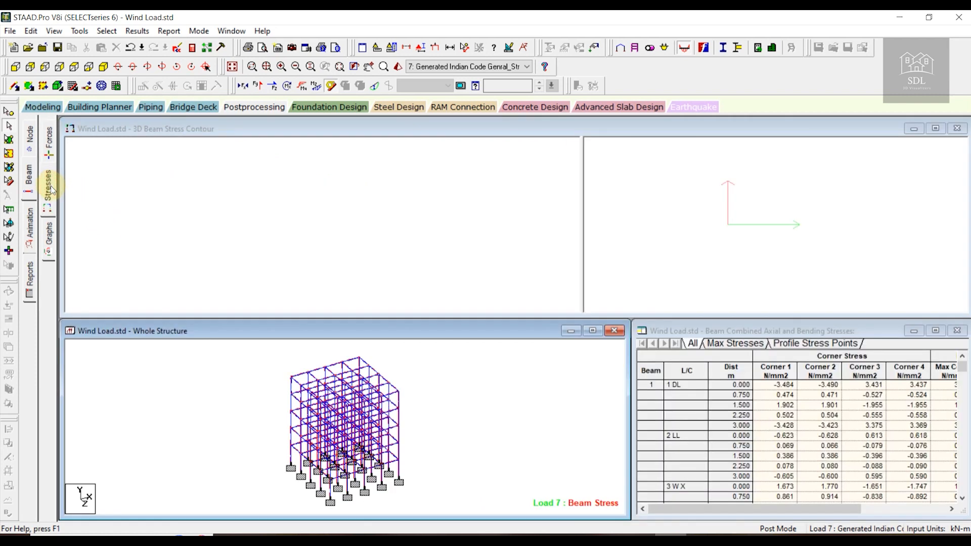
left_click(51, 140)
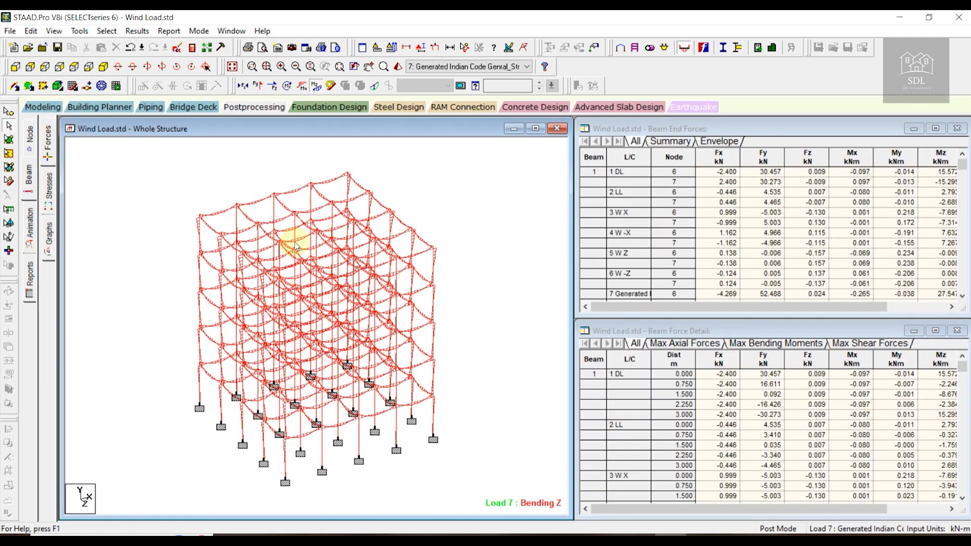
left_click(53, 243)
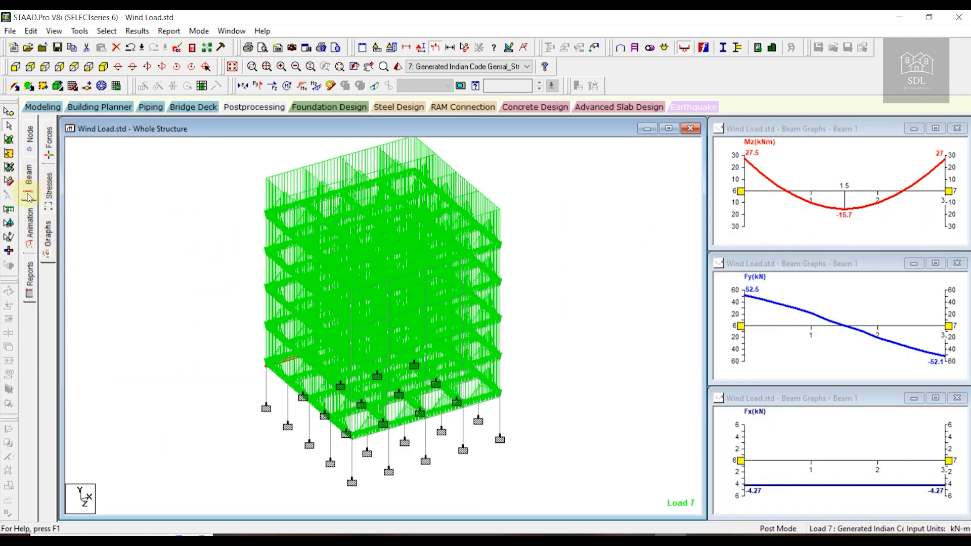
- Animate the displacement of the whole frame for load combination 7
left_click(30, 227)
left_click(364, 158)
left_click(555, 461)
left_click(451, 463)
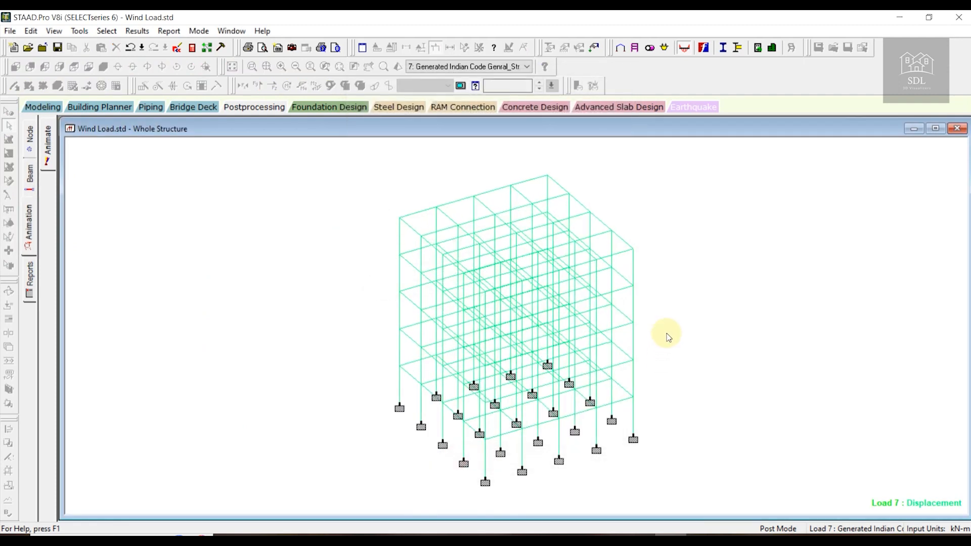
- Compare the animated frame displacement for LL, the four directional wind cases and load combination 7 in turn
left_click(493, 66)
left_click(473, 85)
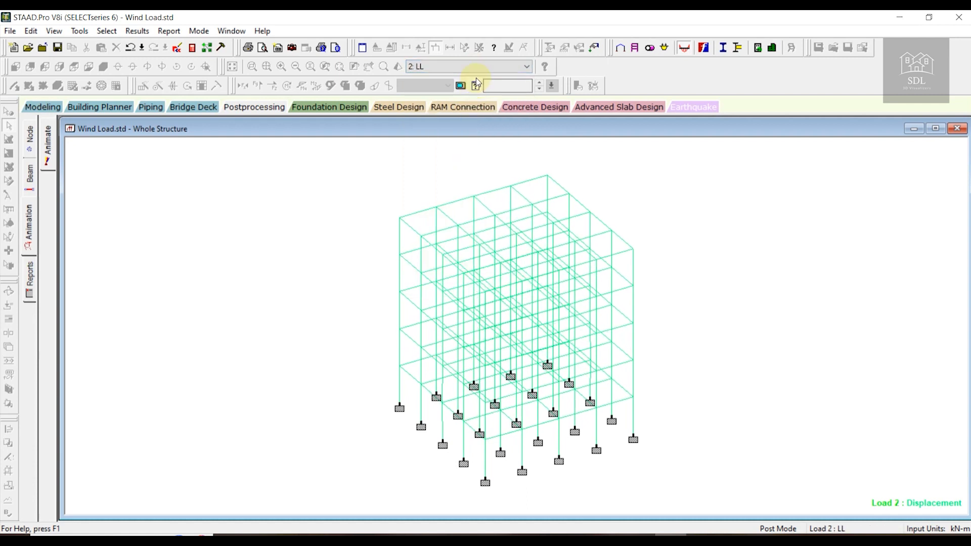
left_click(476, 81)
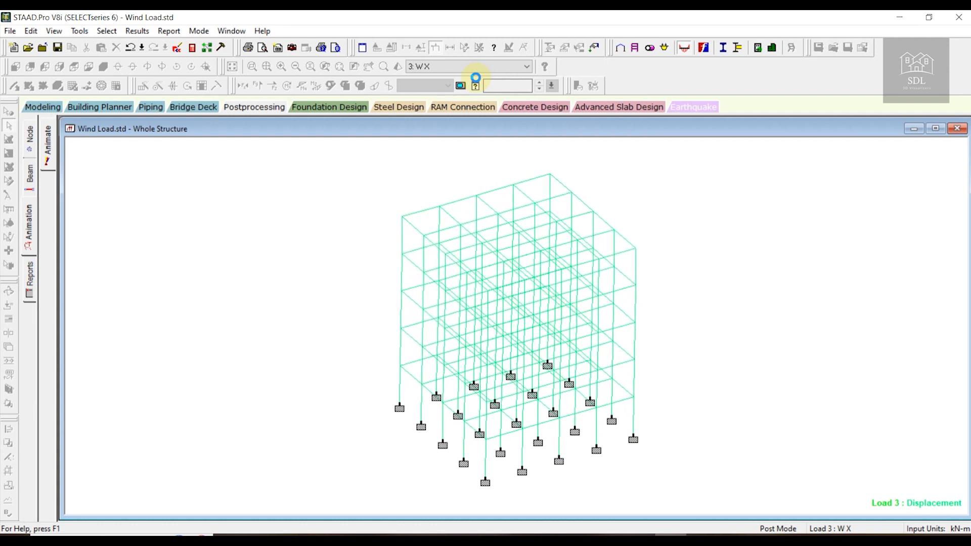
left_click(476, 81)
left_click(477, 81)
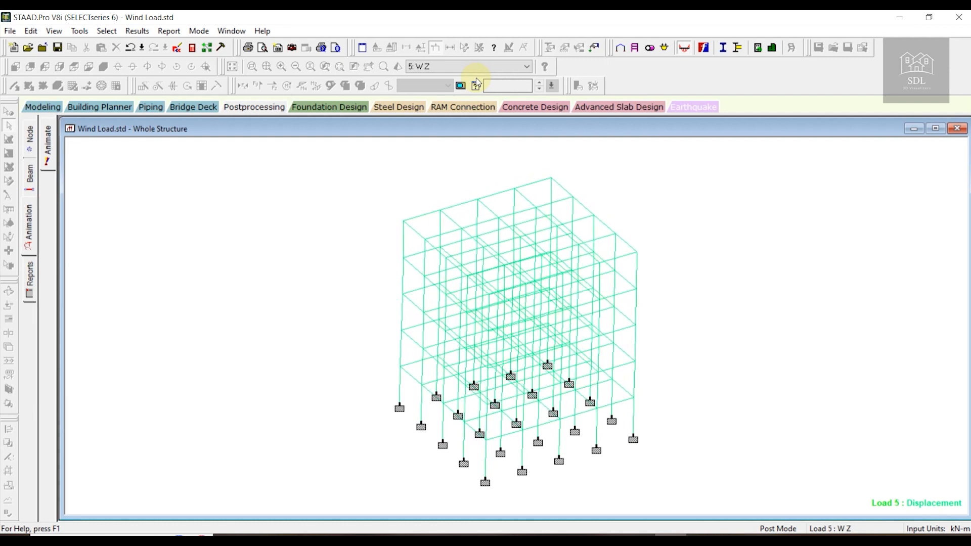
left_click(476, 81)
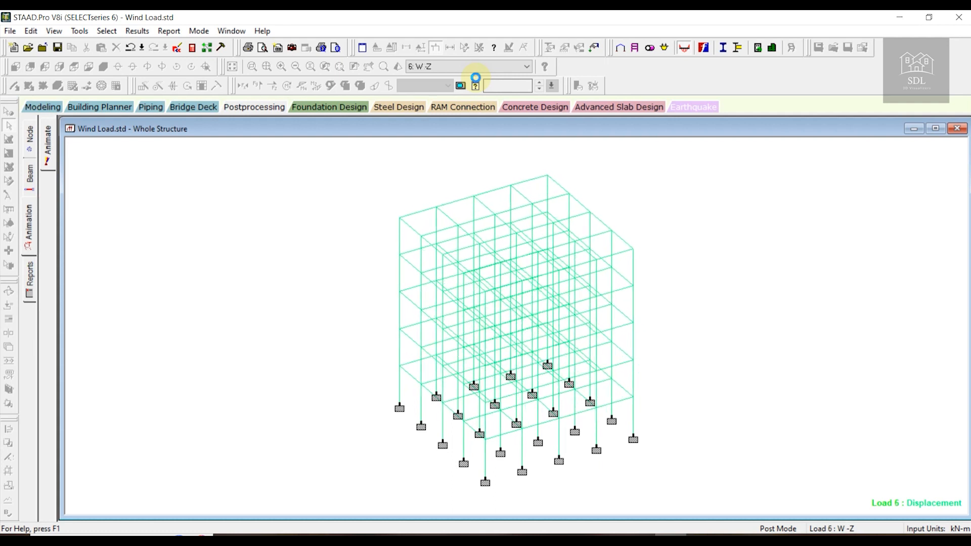
left_click(476, 80)
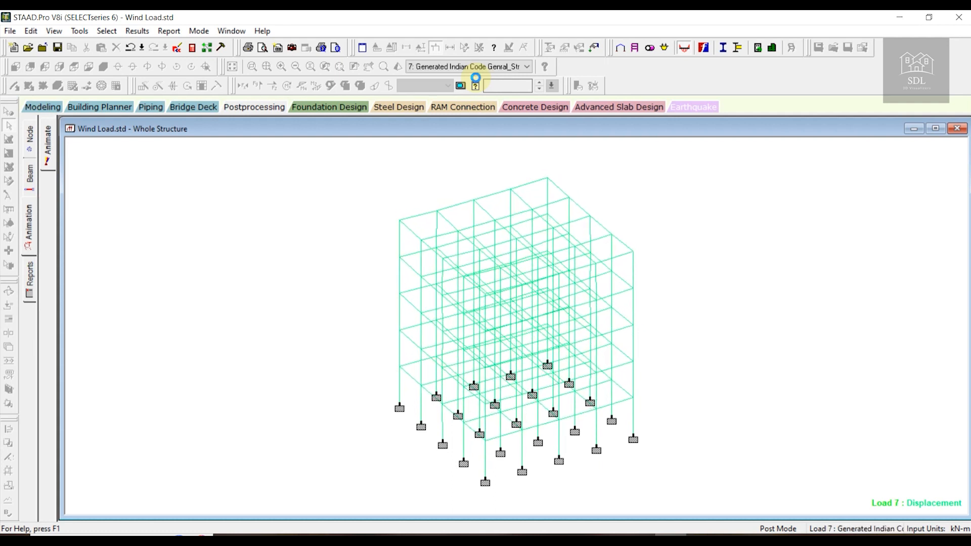